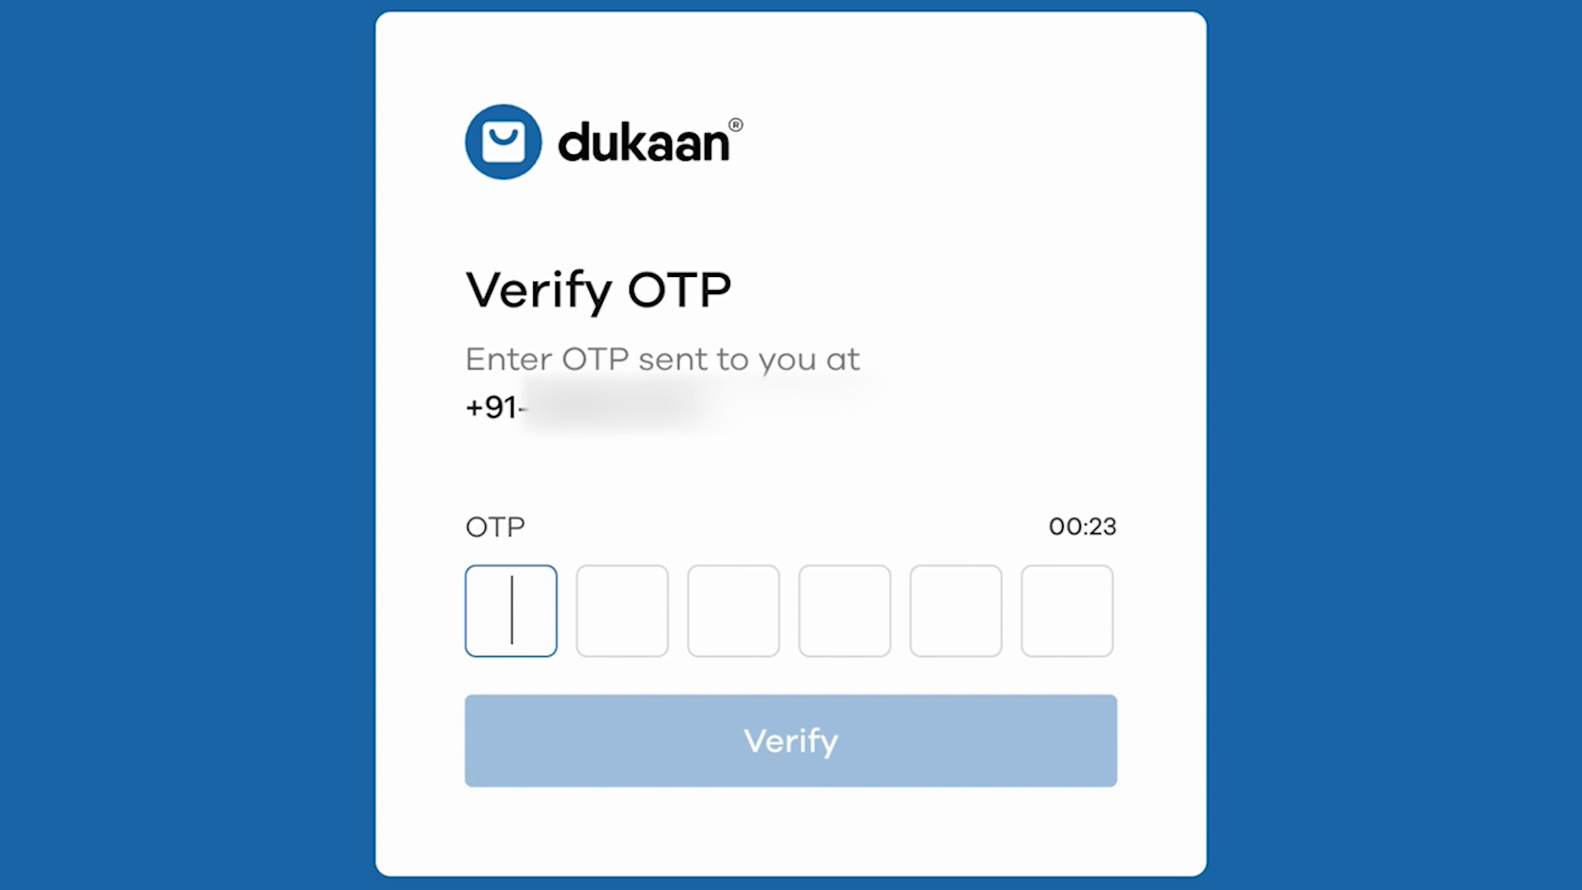
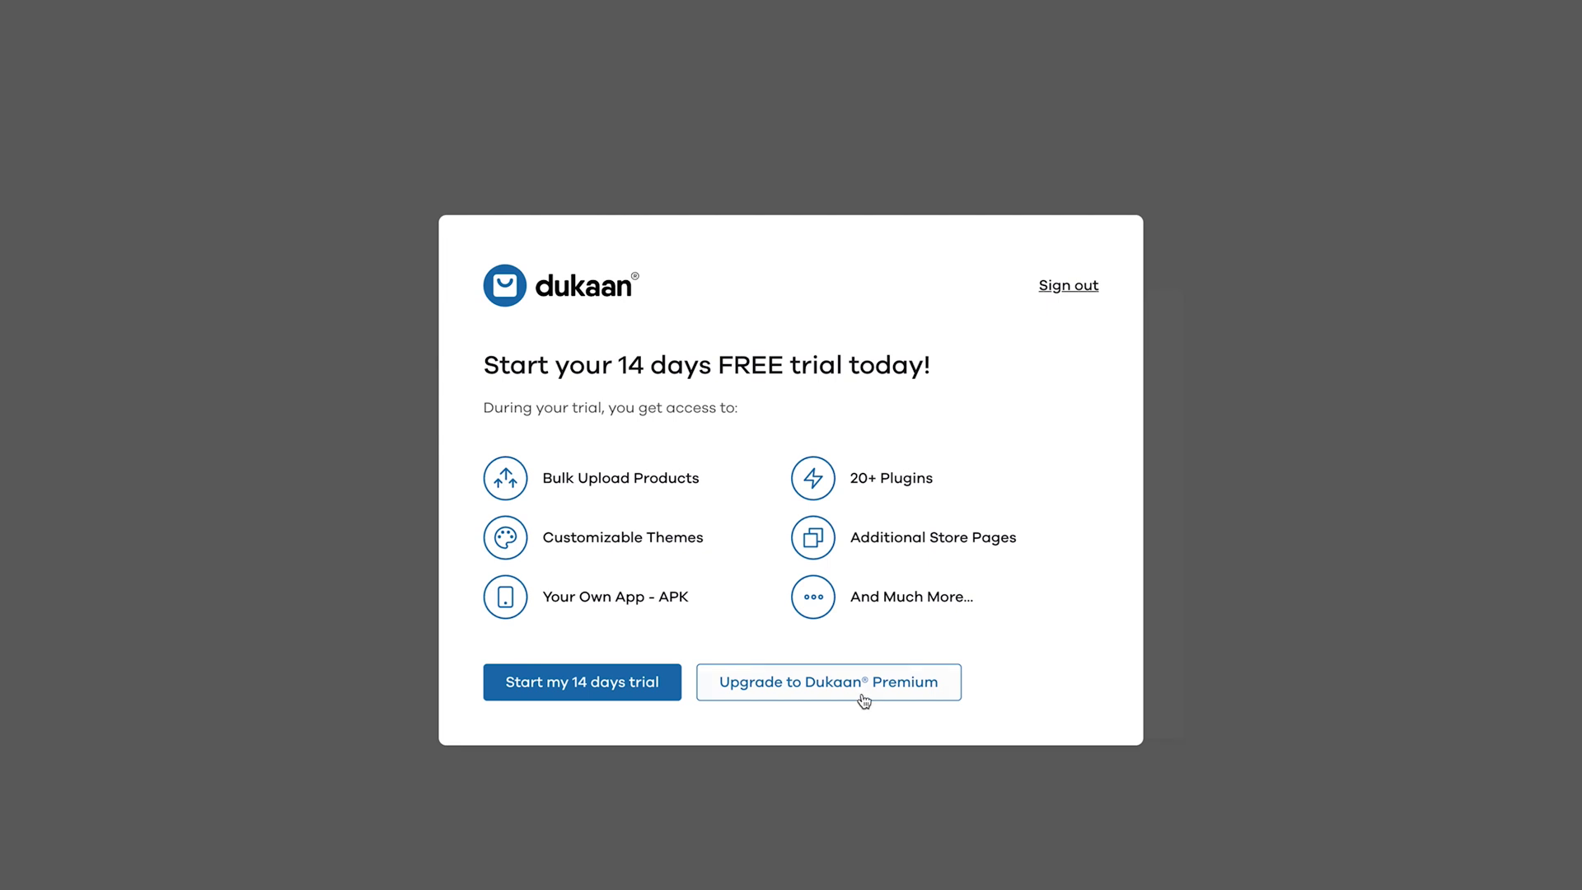
Start the 14-day free trial, preview the live store, then begin a new product.
{"action": "left_click", "coordinate": [611, 692]}
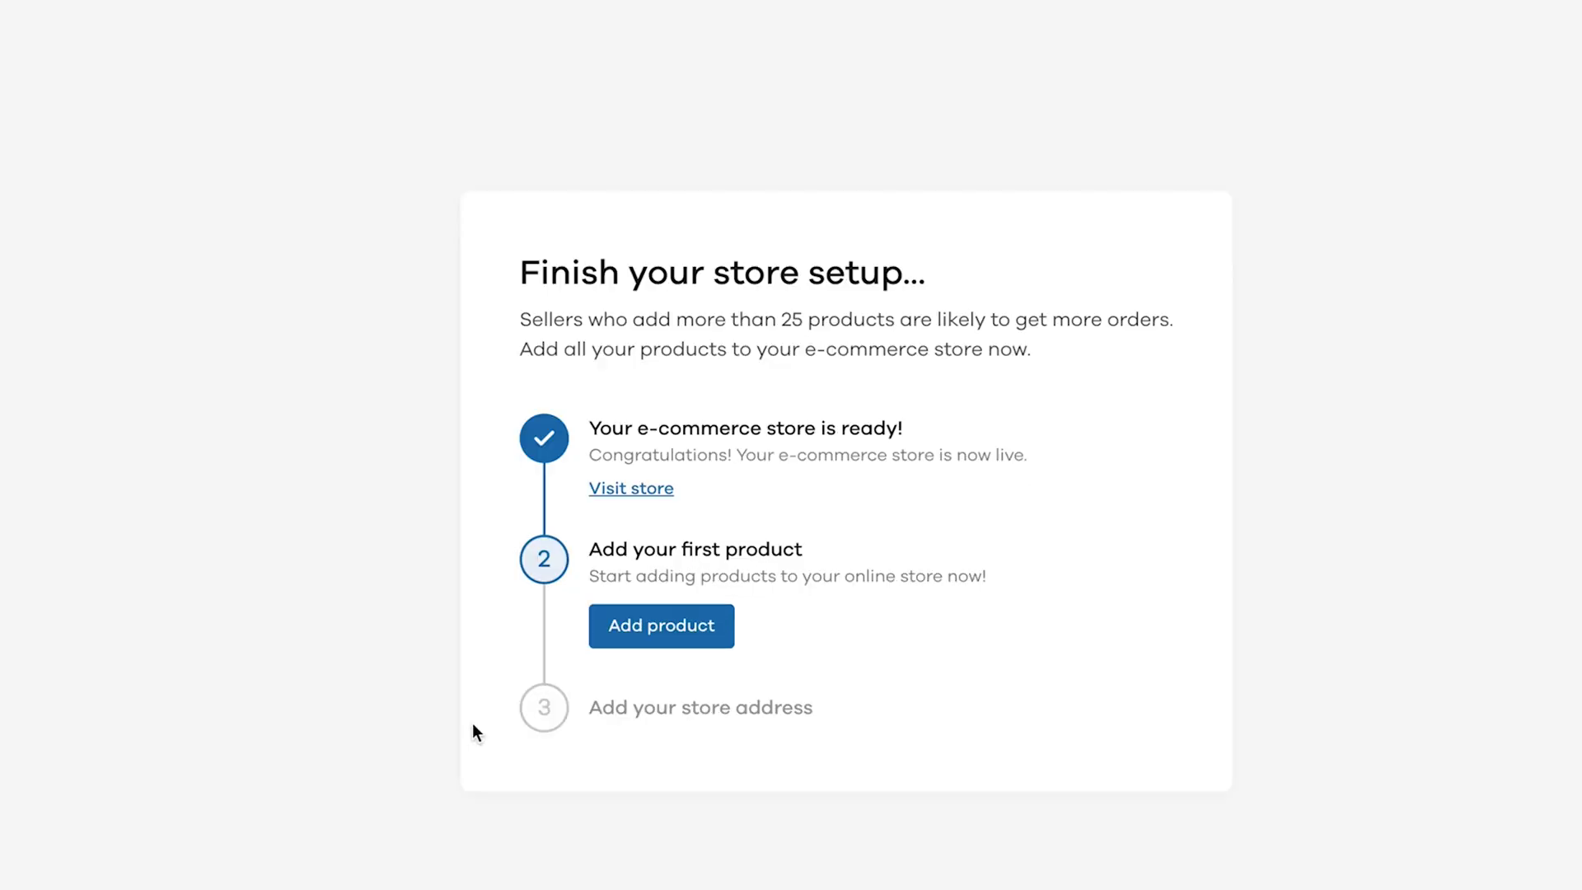
{"action": "left_click", "coordinate": [634, 493]}
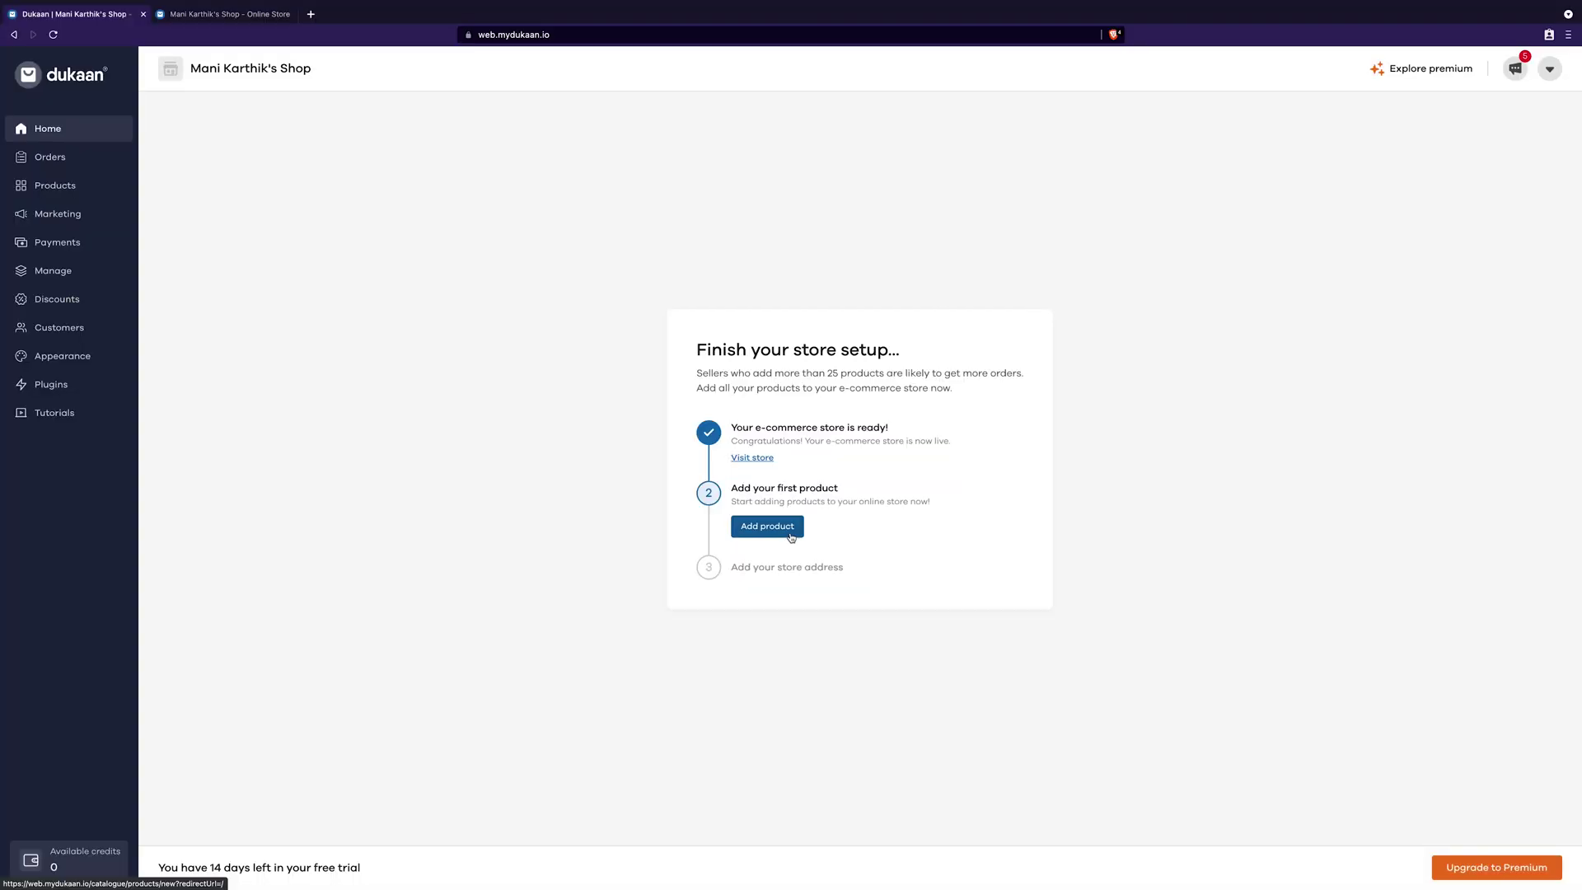
{"action": "left_click", "coordinate": [791, 537]}
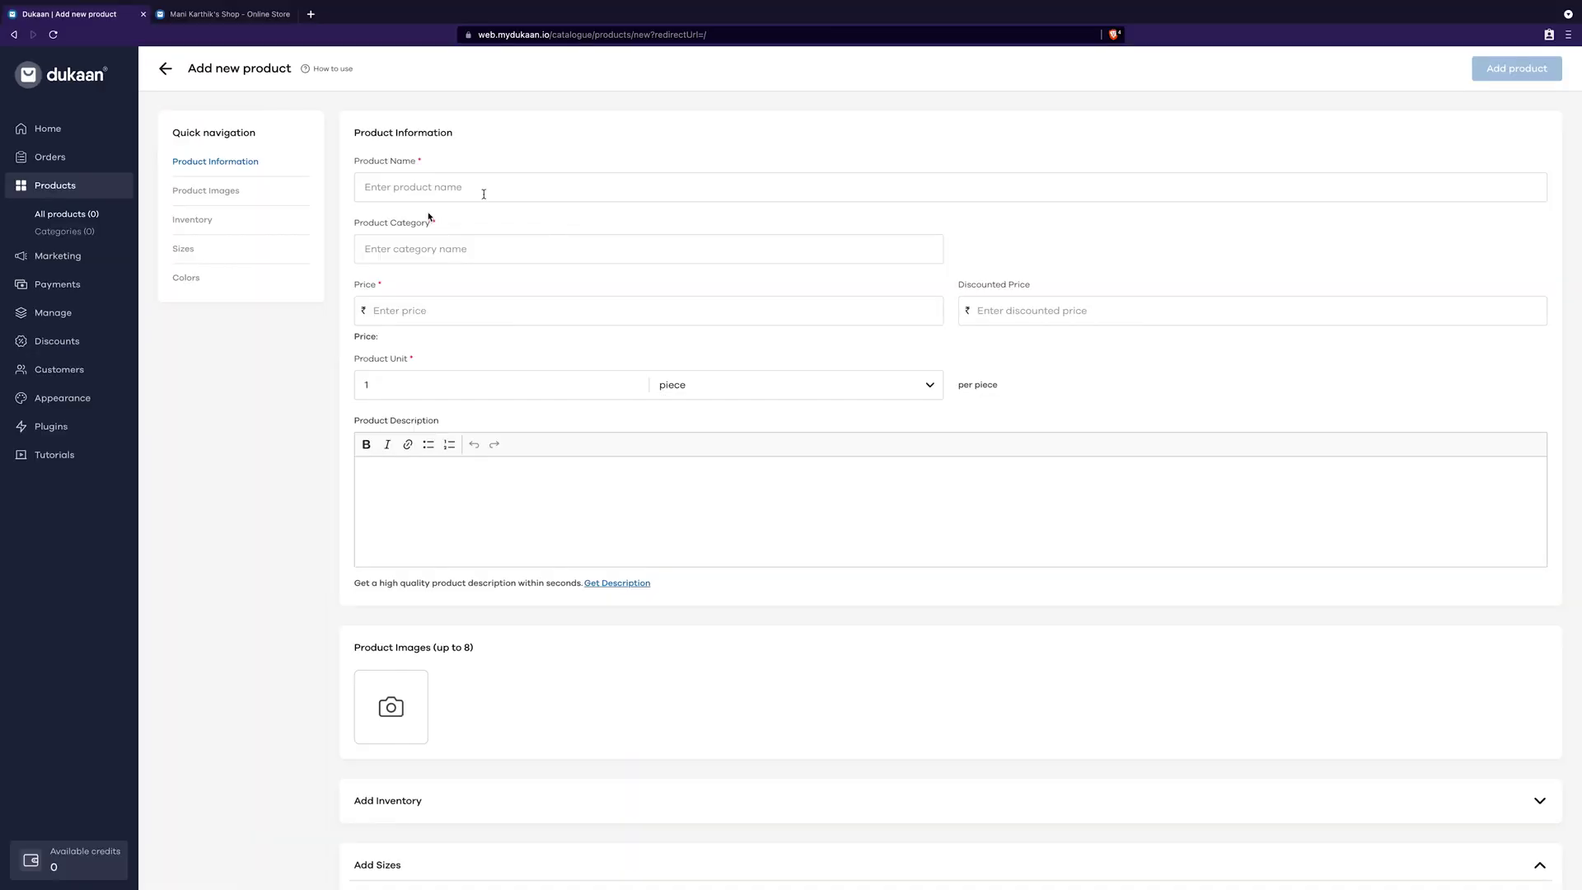
Name the product Black T-Shirt in category T Shirts, priced at ₹1000.
{"action": "left_click", "coordinate": [814, 292]}
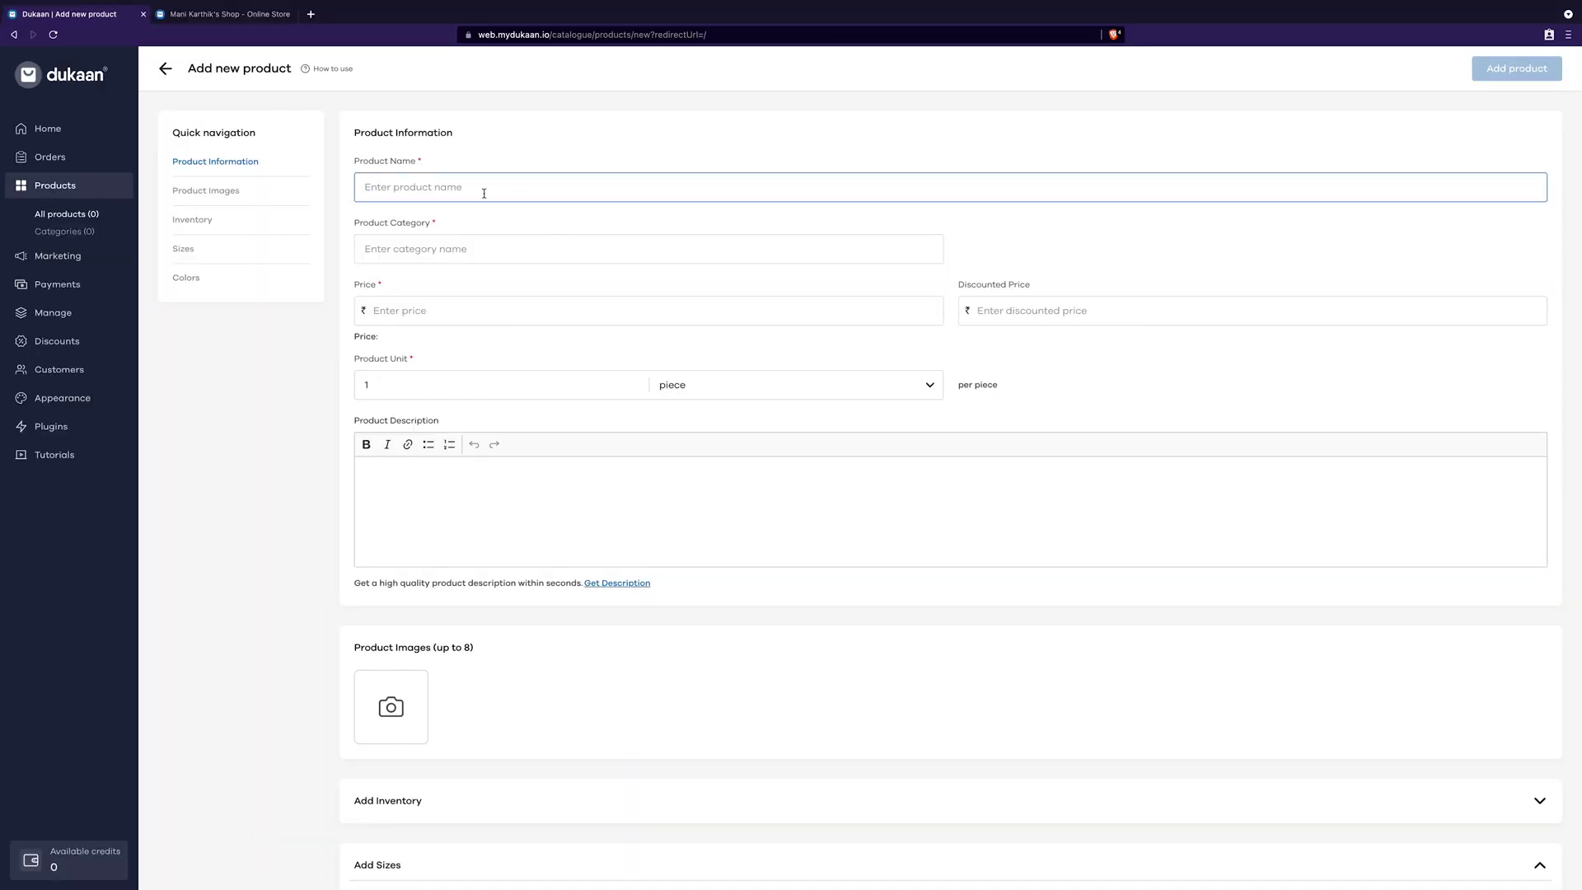
{"action": "type", "text": "Black"}
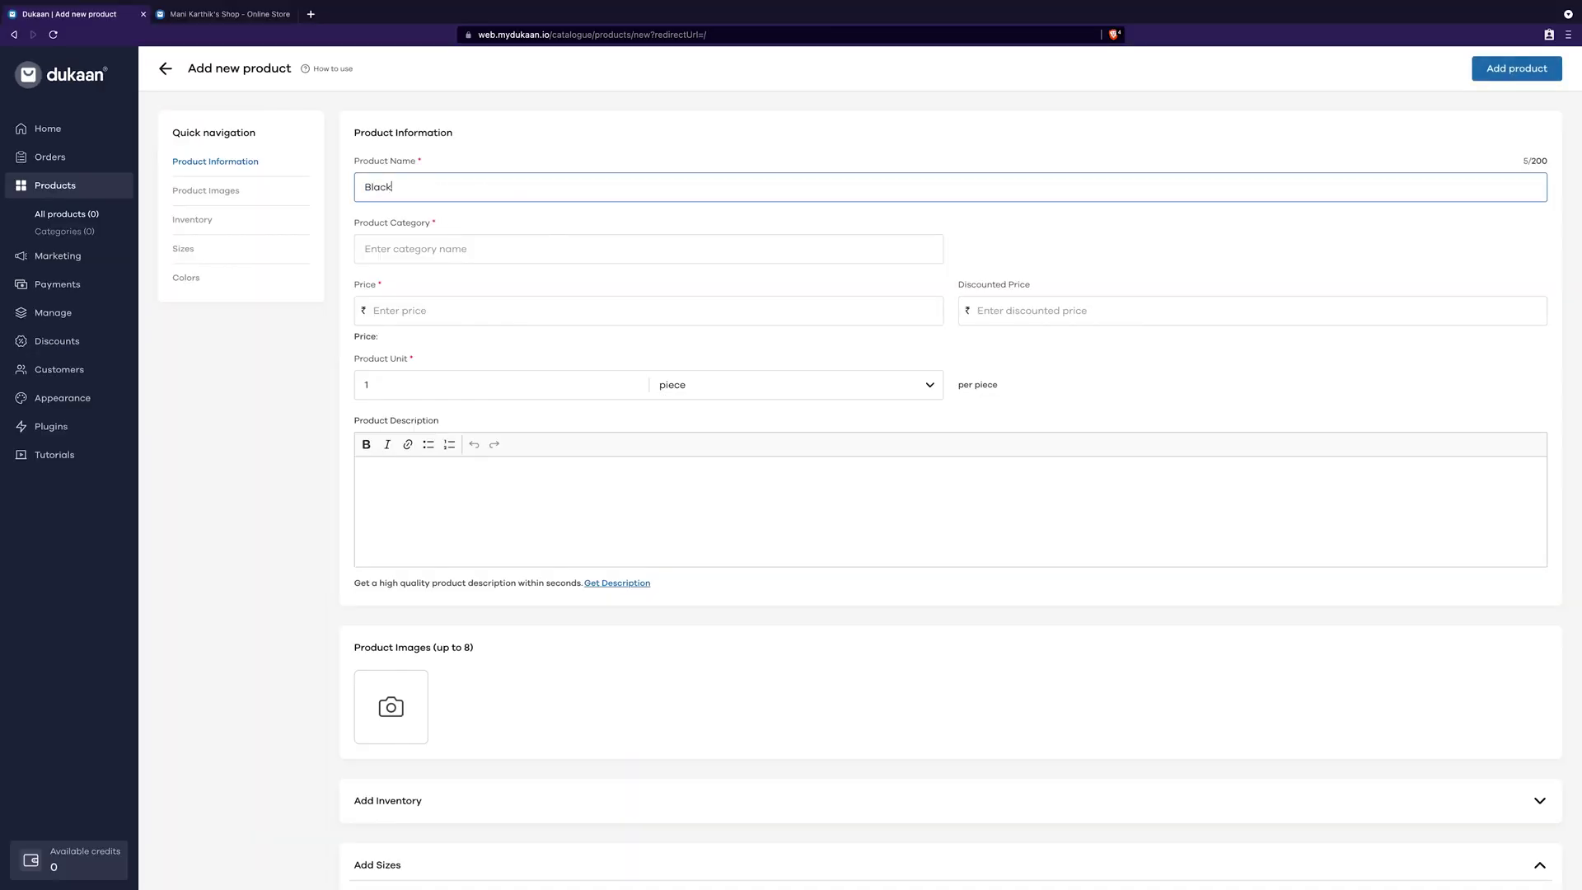
{"action": "type", "text": " T-"}
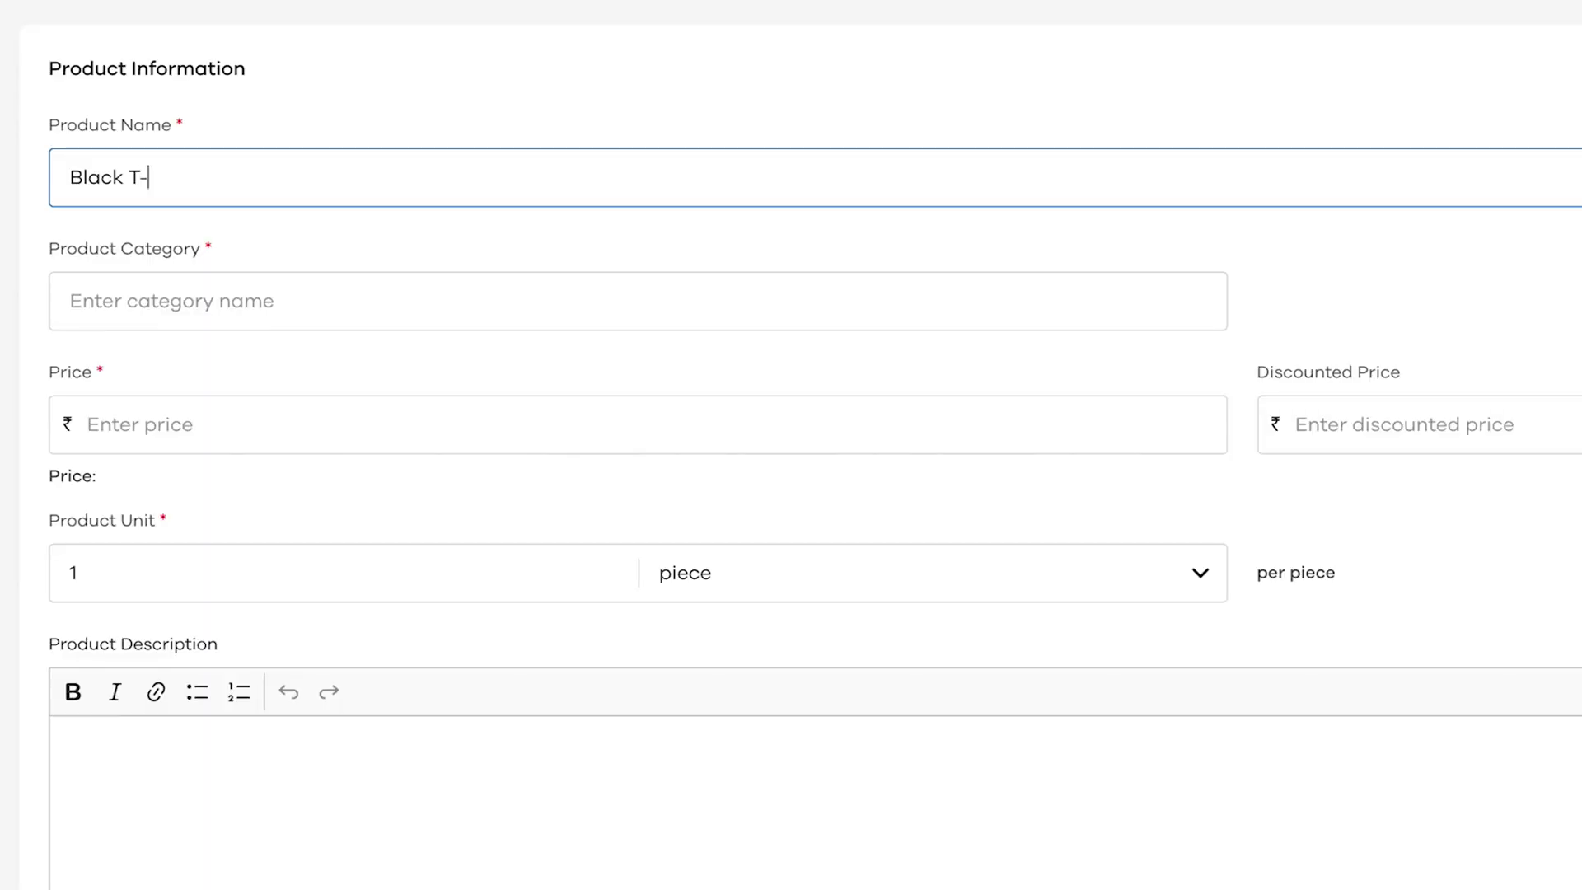
{"action": "type", "text": "Shirt"}
{"action": "left_click", "coordinate": [236, 313]}
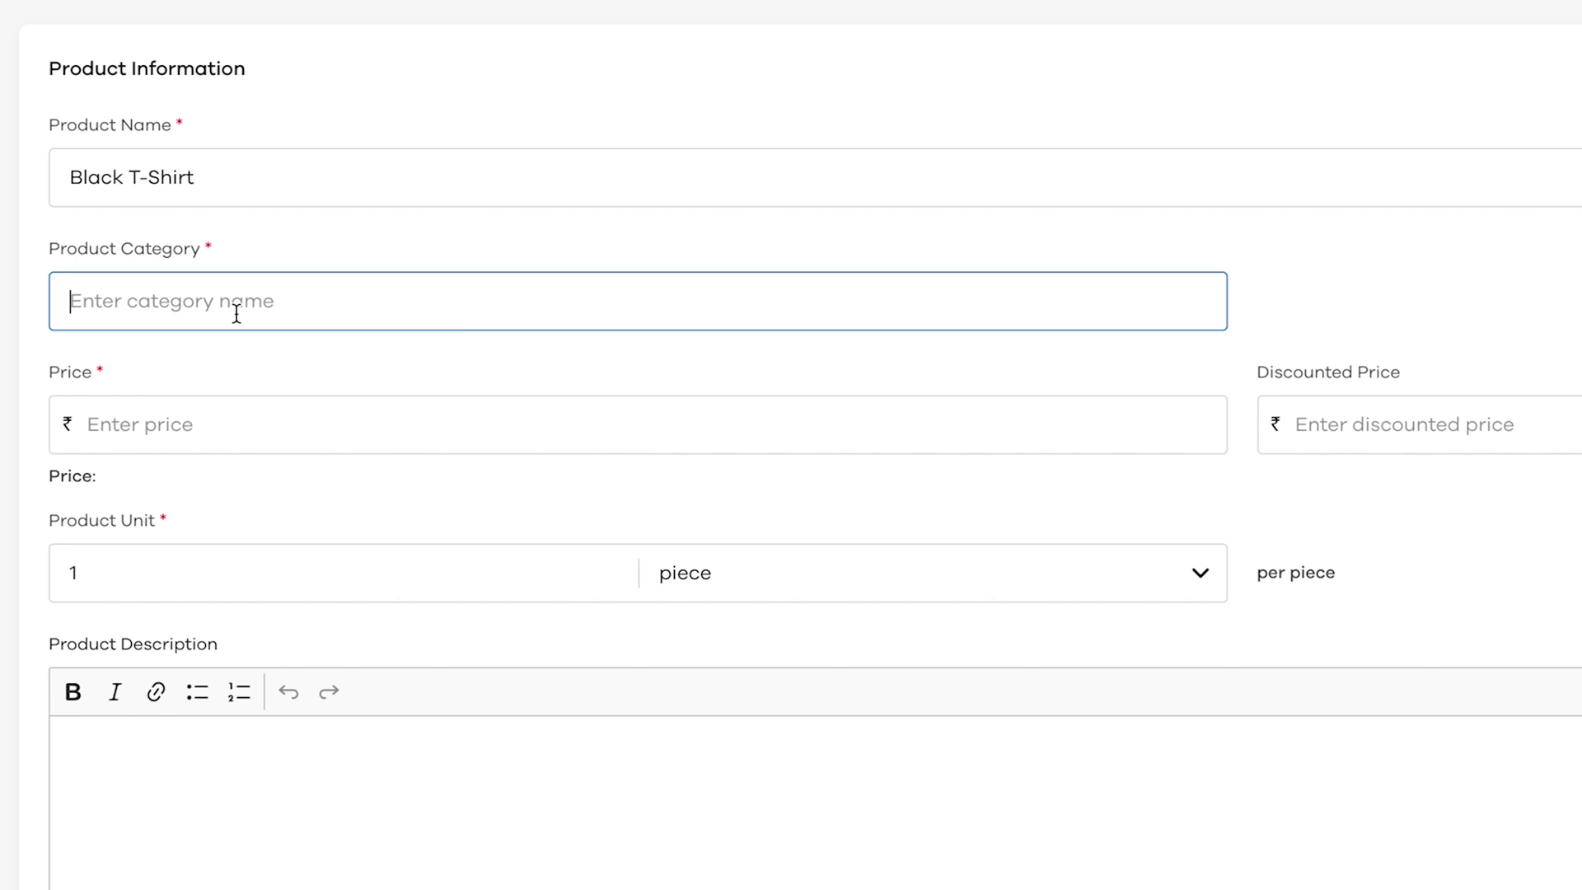
{"action": "type", "text": "T "}
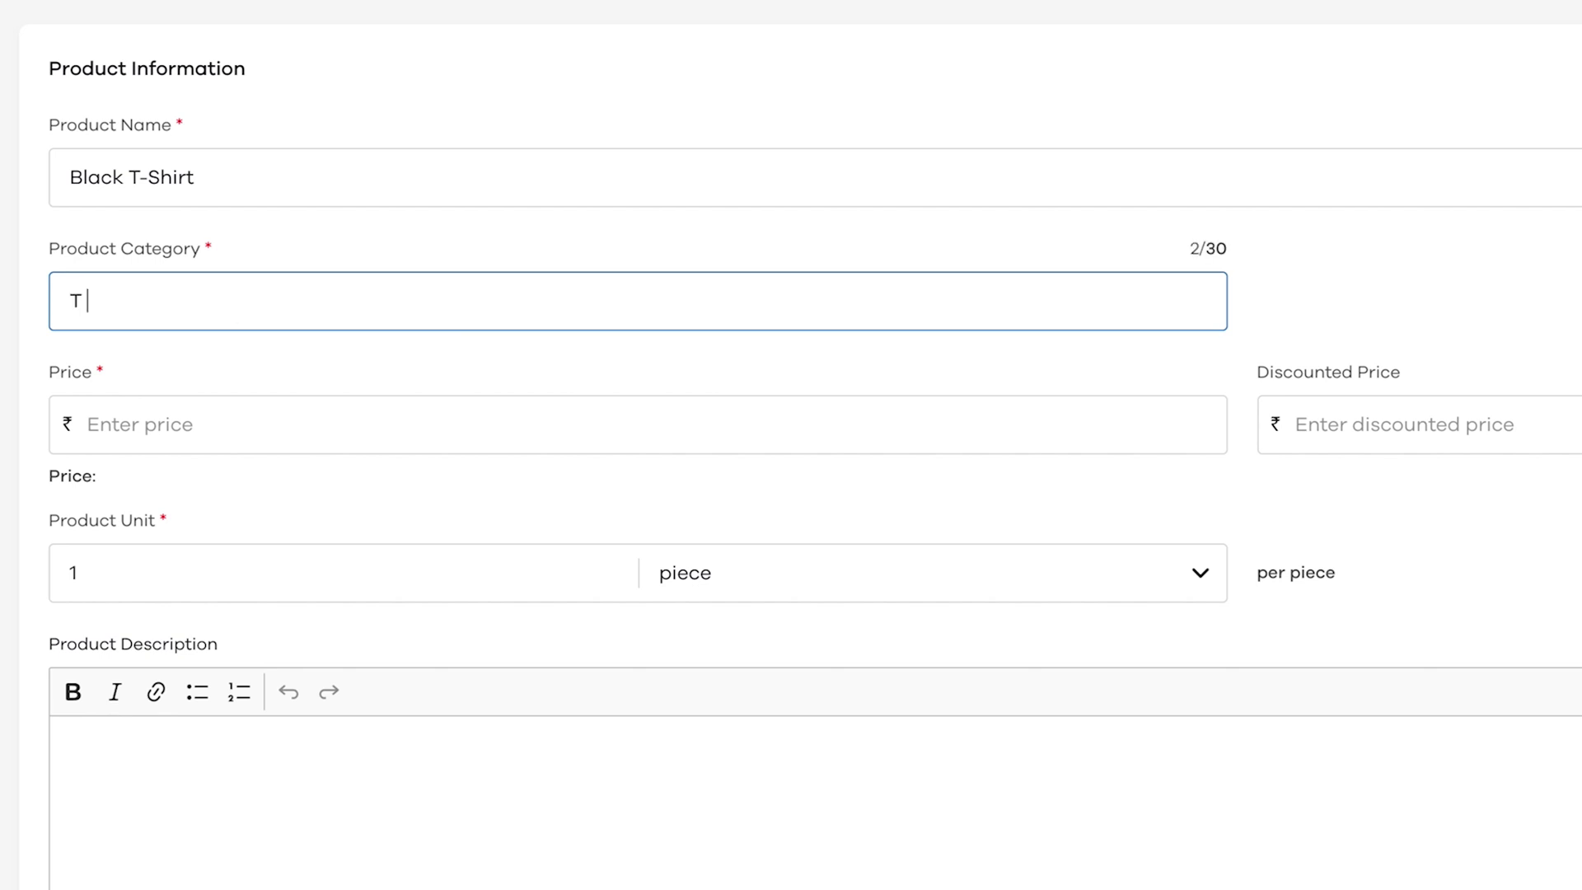
{"action": "type", "text": "Shirts"}
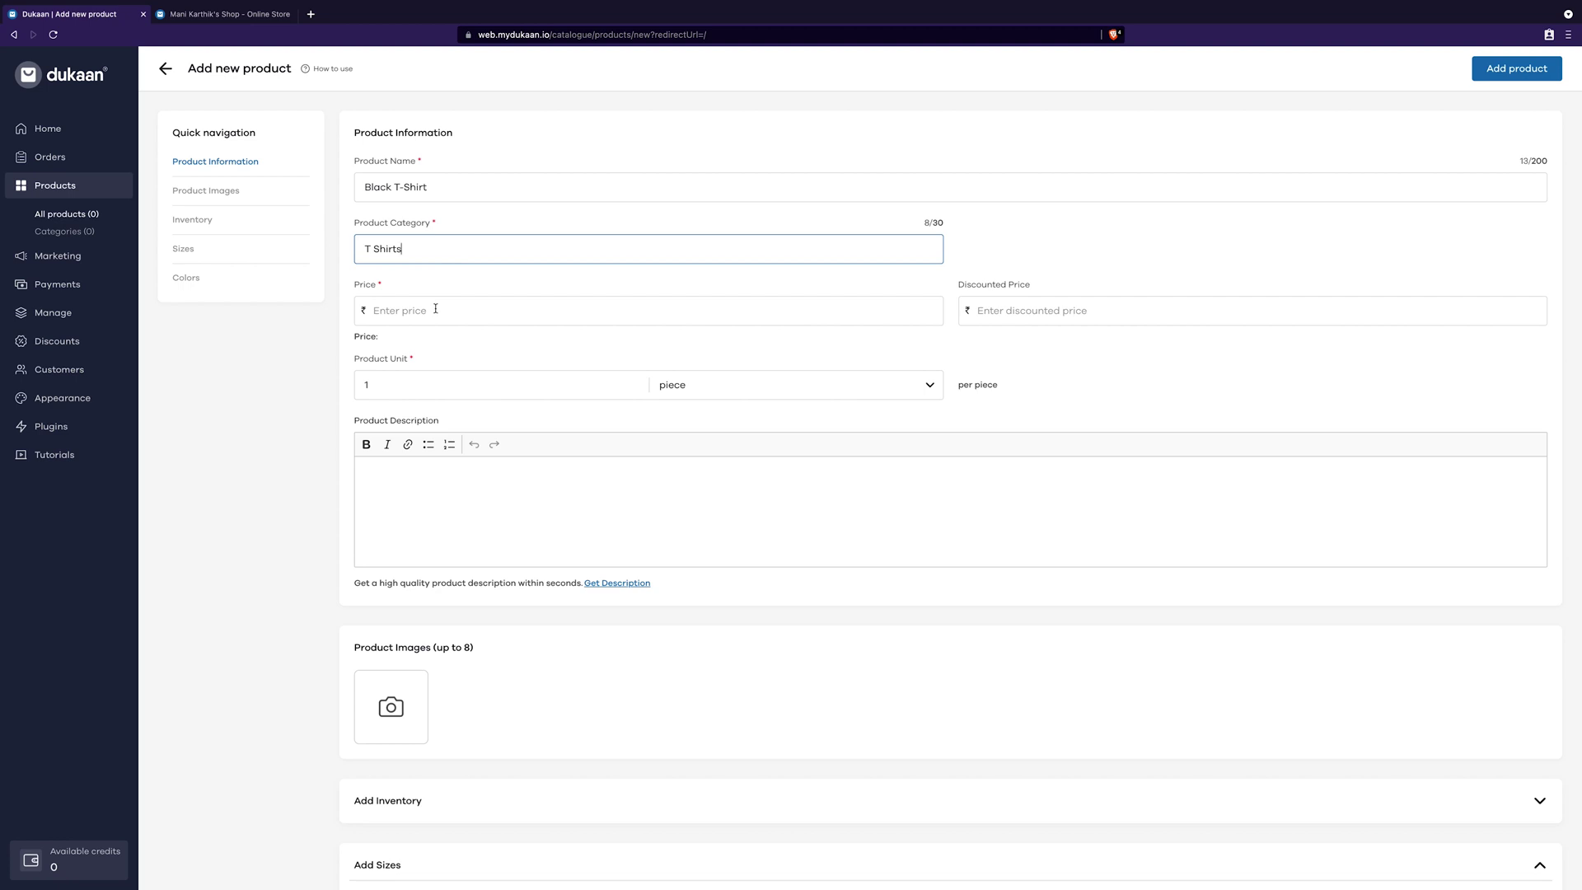
{"action": "left_click", "coordinate": [435, 308]}
{"action": "type", "text": "100"}
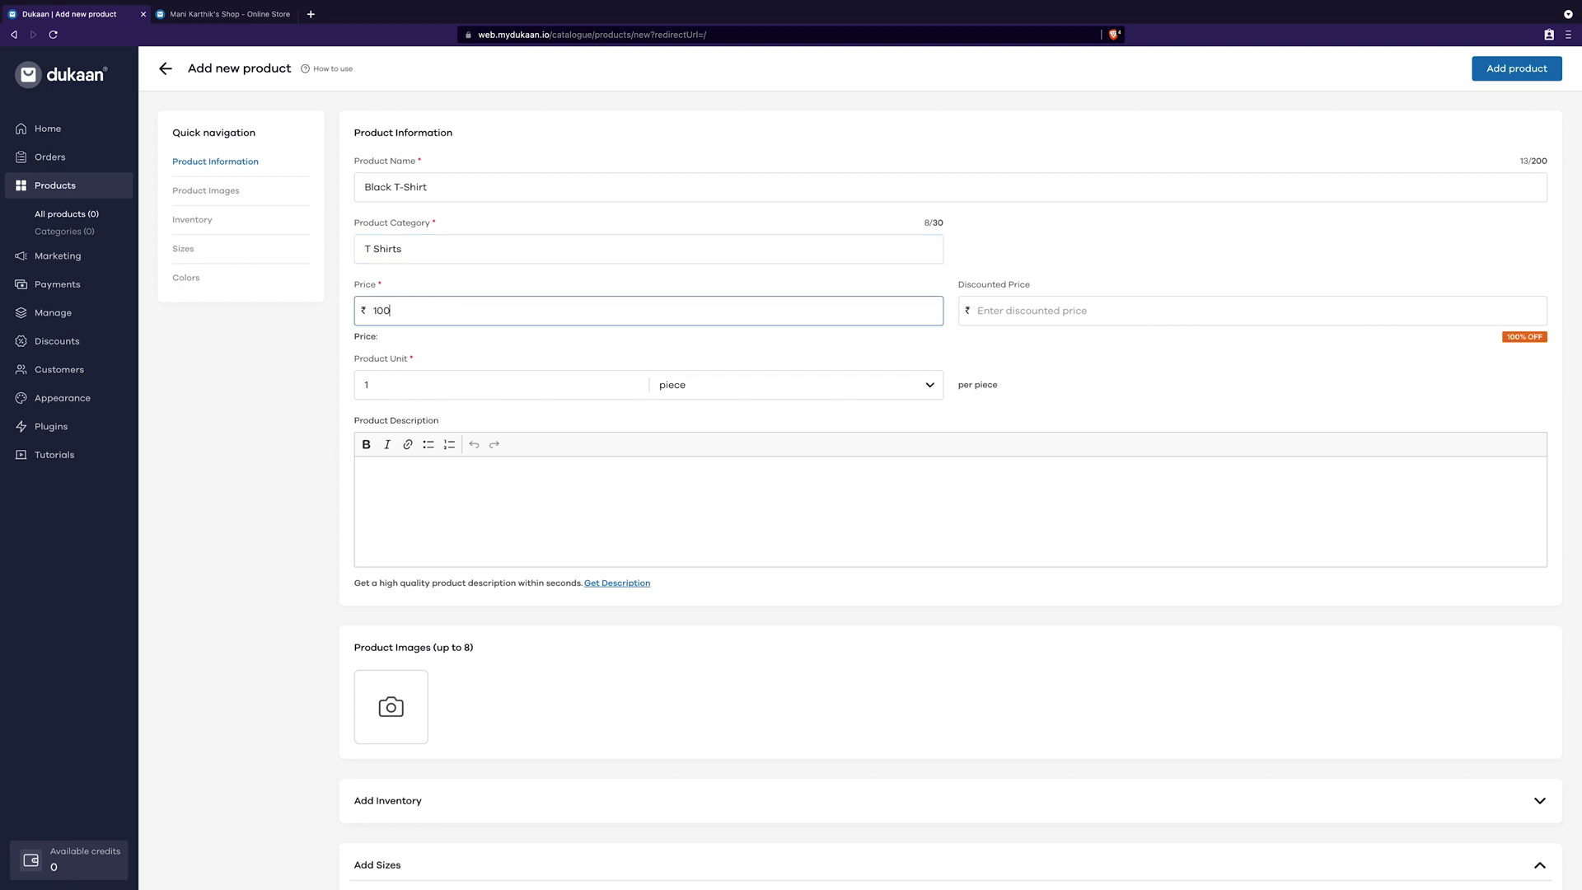
{"action": "type", "text": "0"}
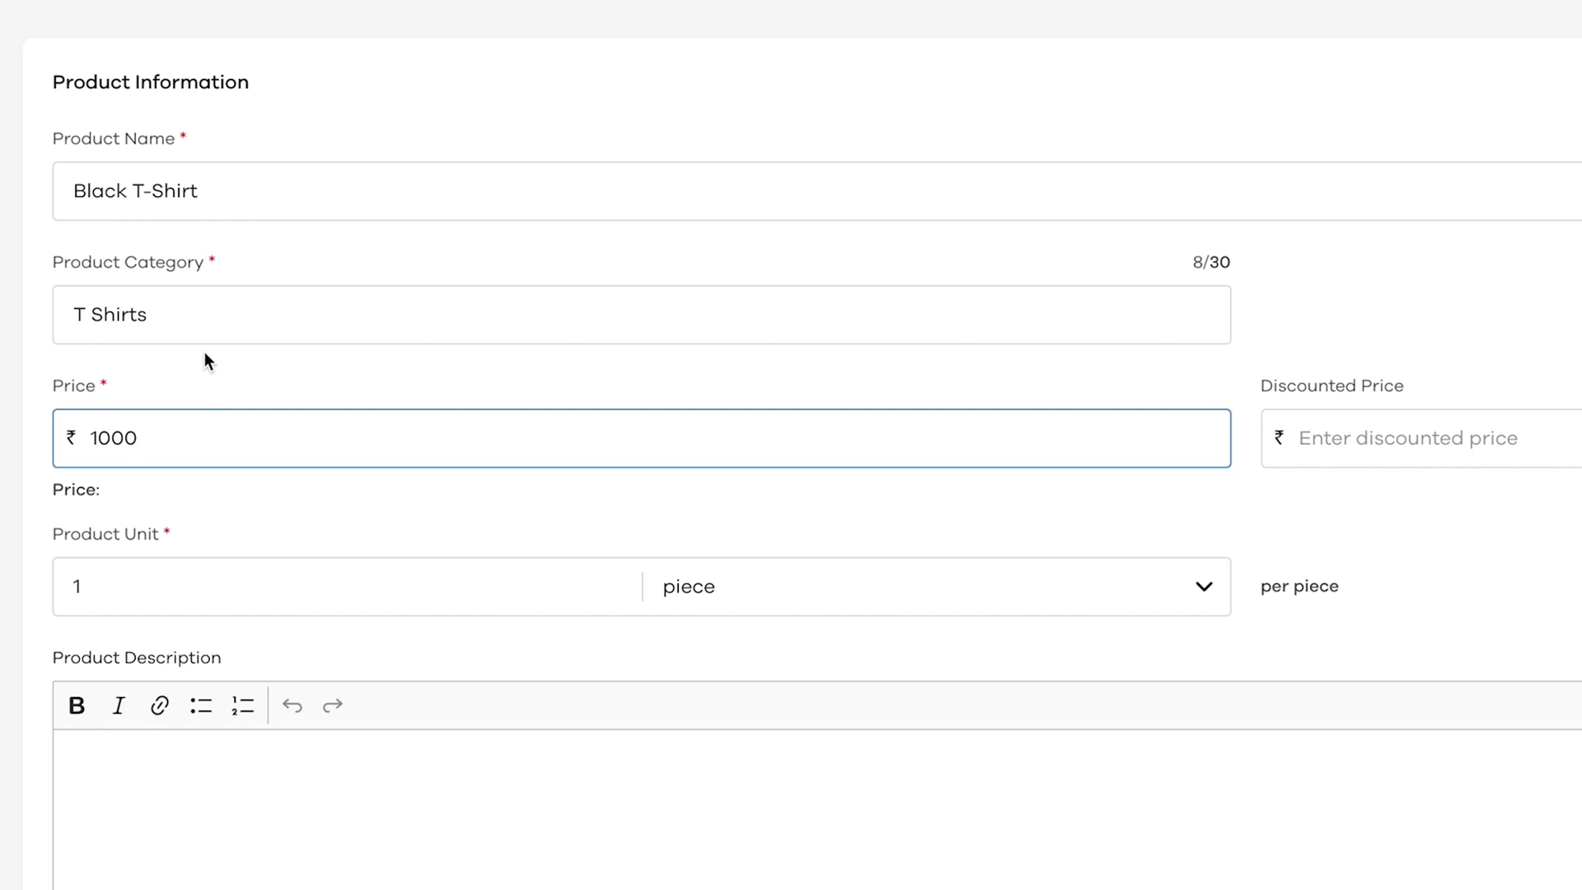
Try a ₹700 discounted price, then delete it so the discount stays empty.
{"action": "key", "text": "Tab"}
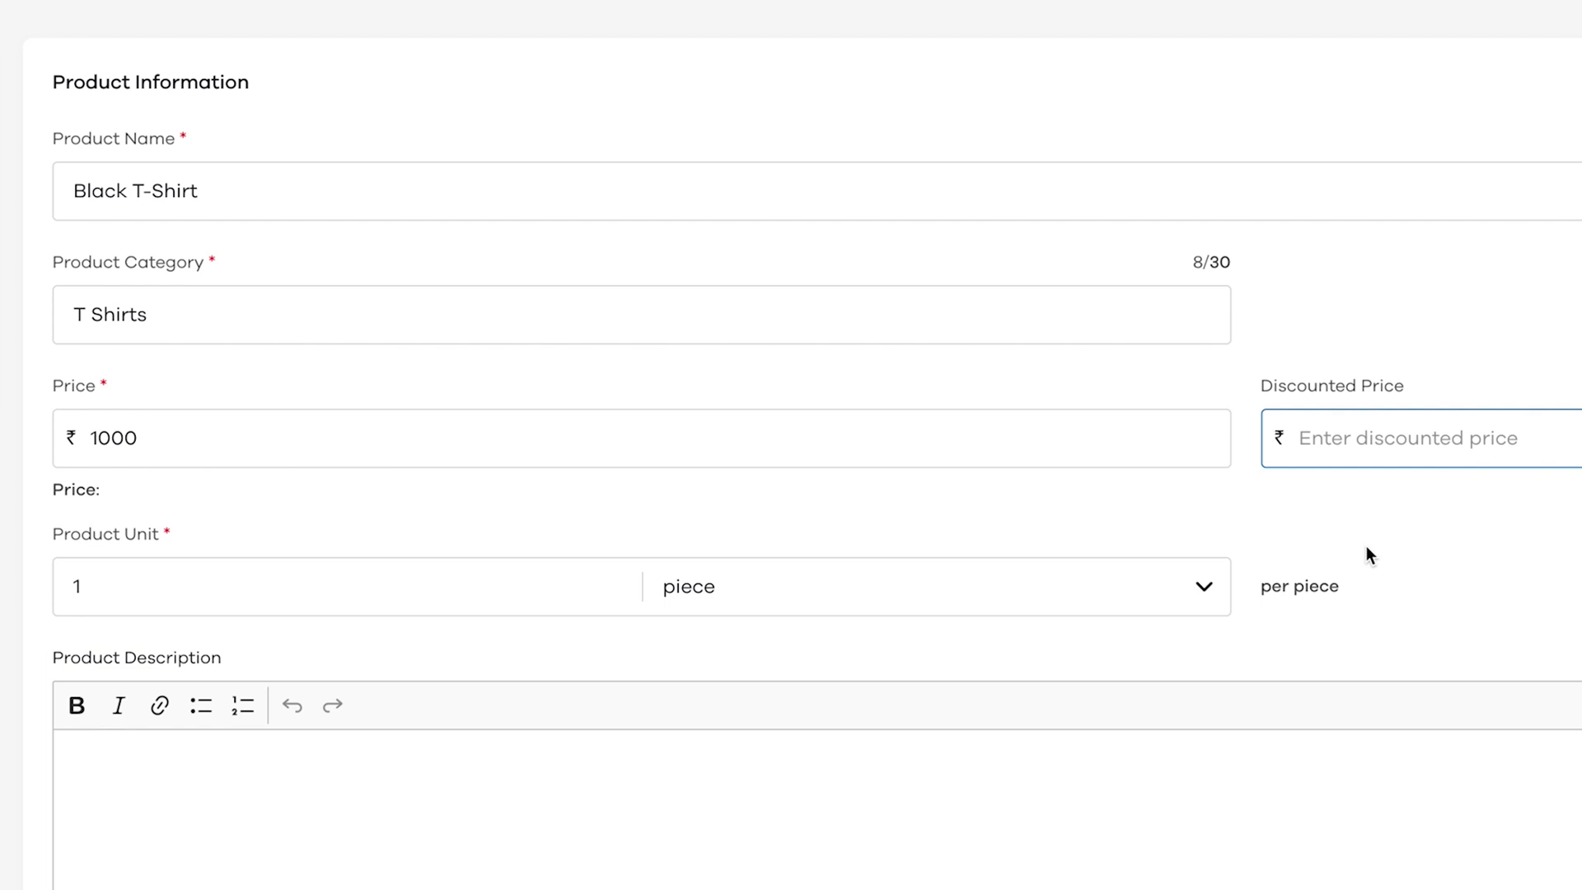
{"action": "type", "text": "700"}
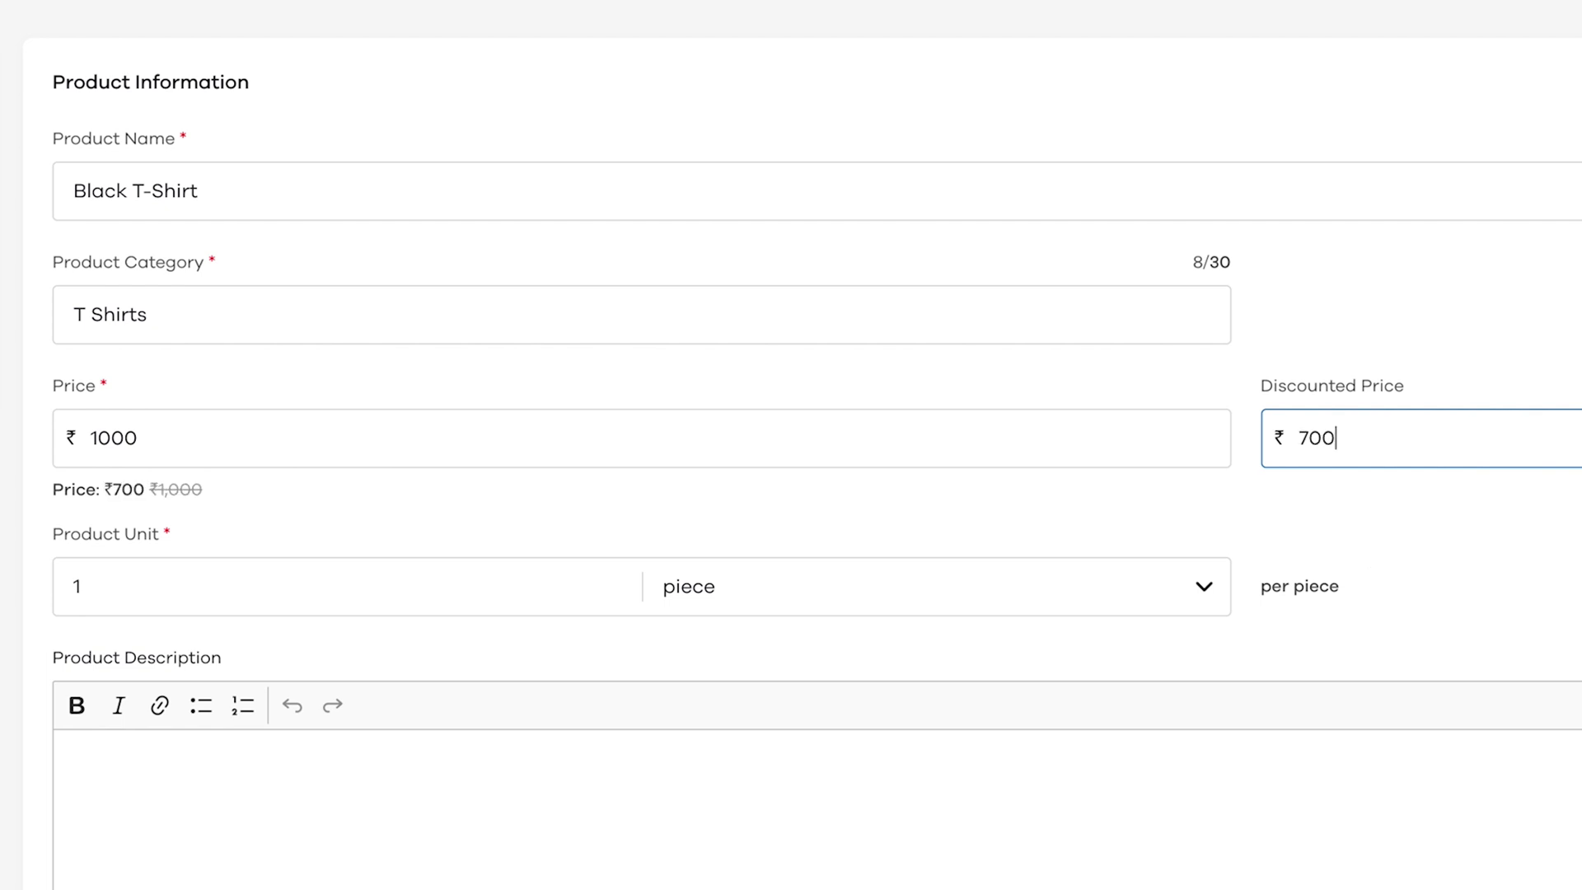
{"action": "left_click_drag", "start_coordinate": [237, 492], "coordinate": [55, 487]}
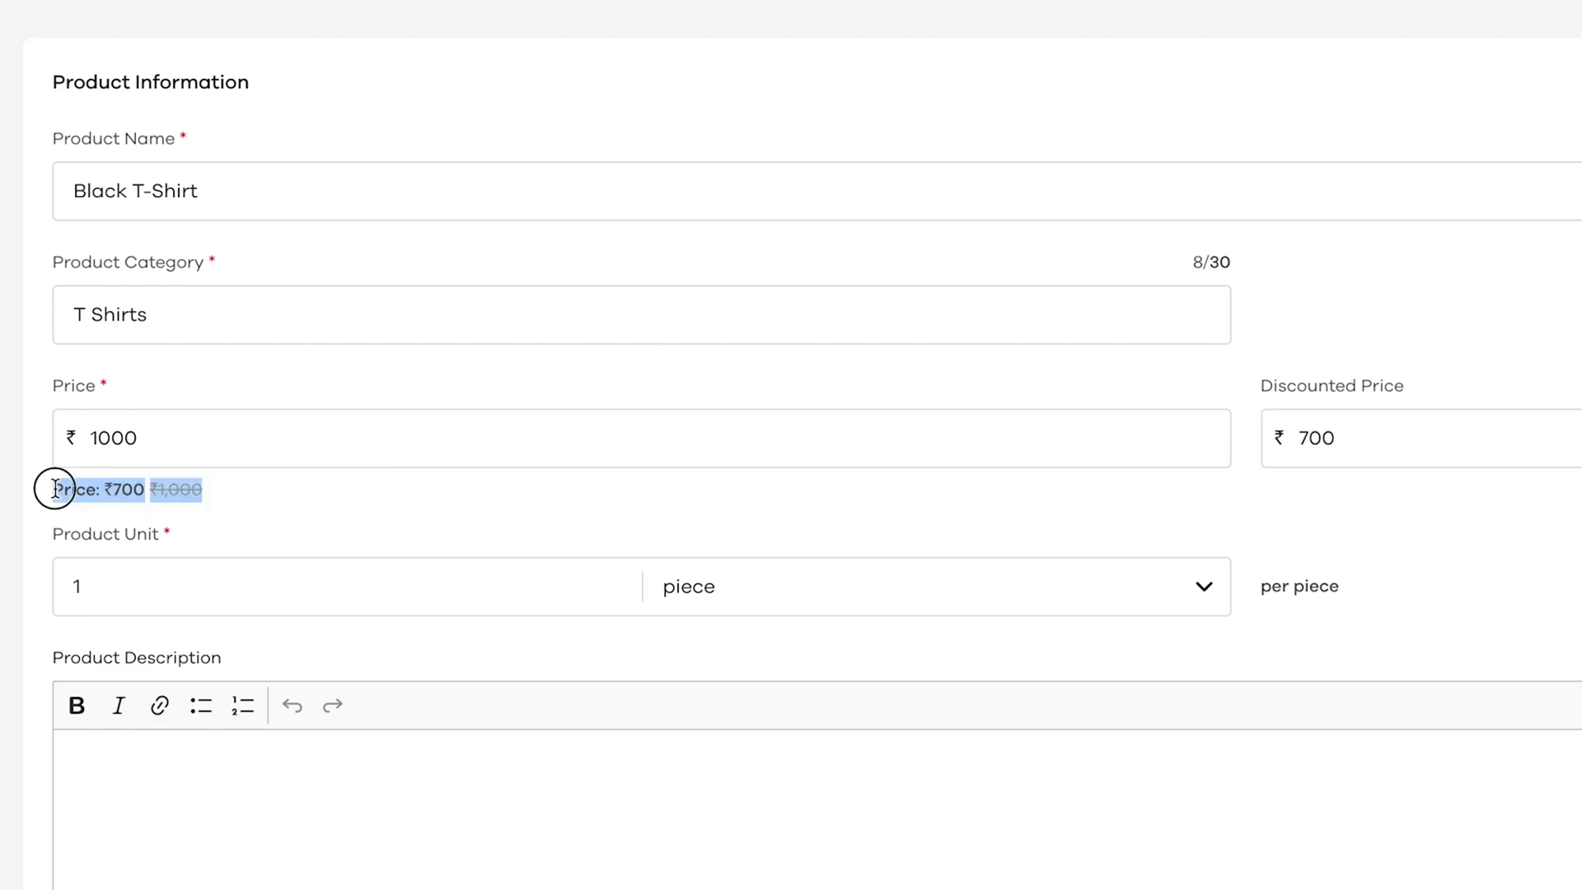
{"action": "left_click", "coordinate": [275, 497]}
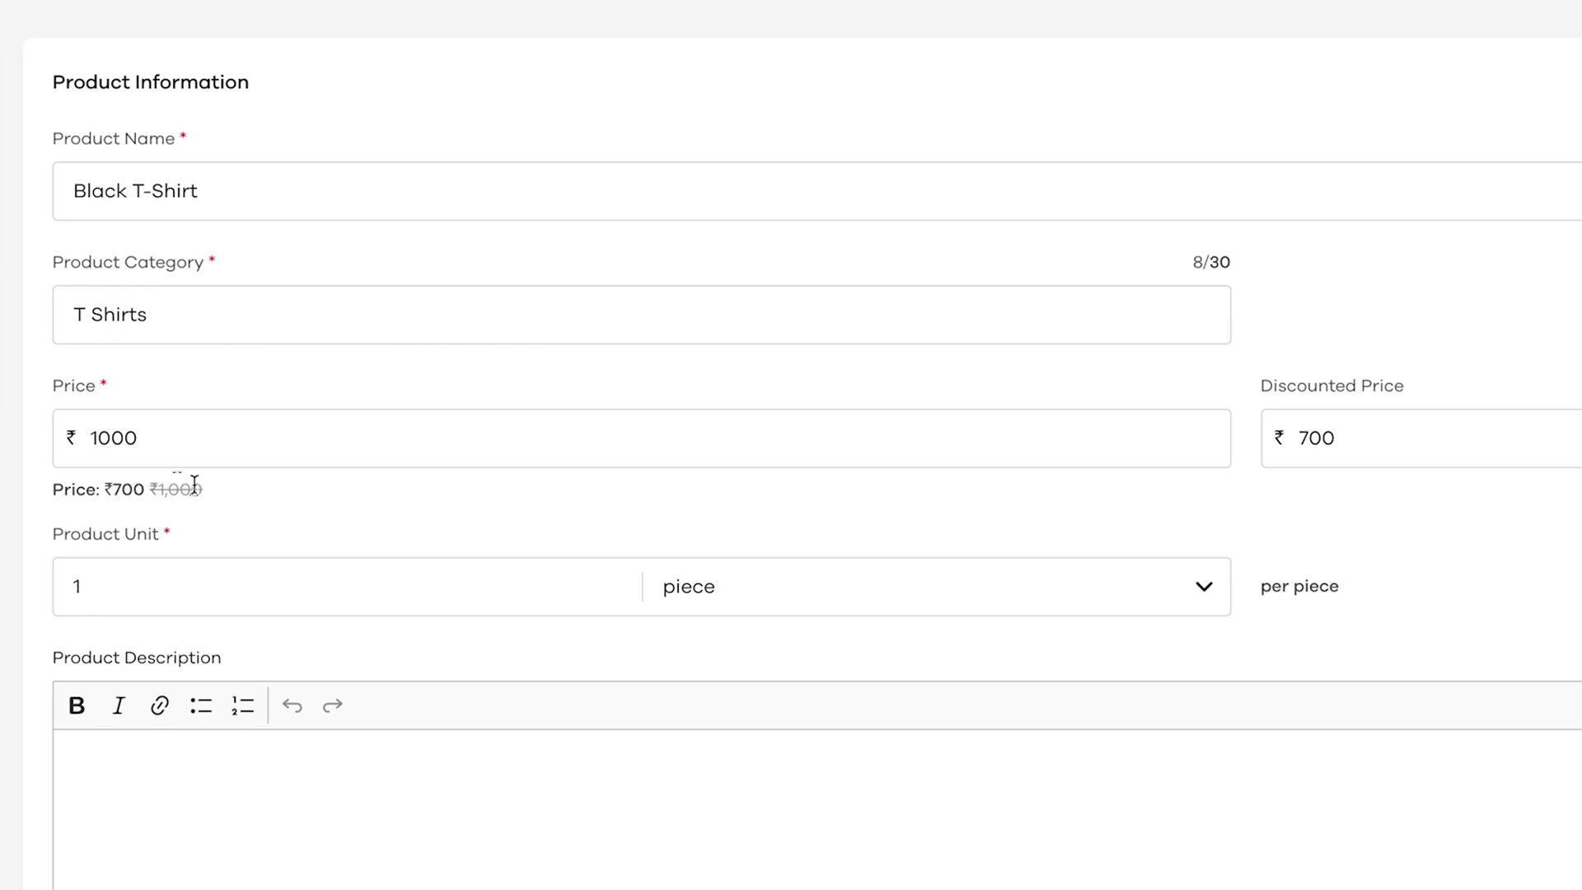
{"action": "double_click", "coordinate": [1384, 436]}
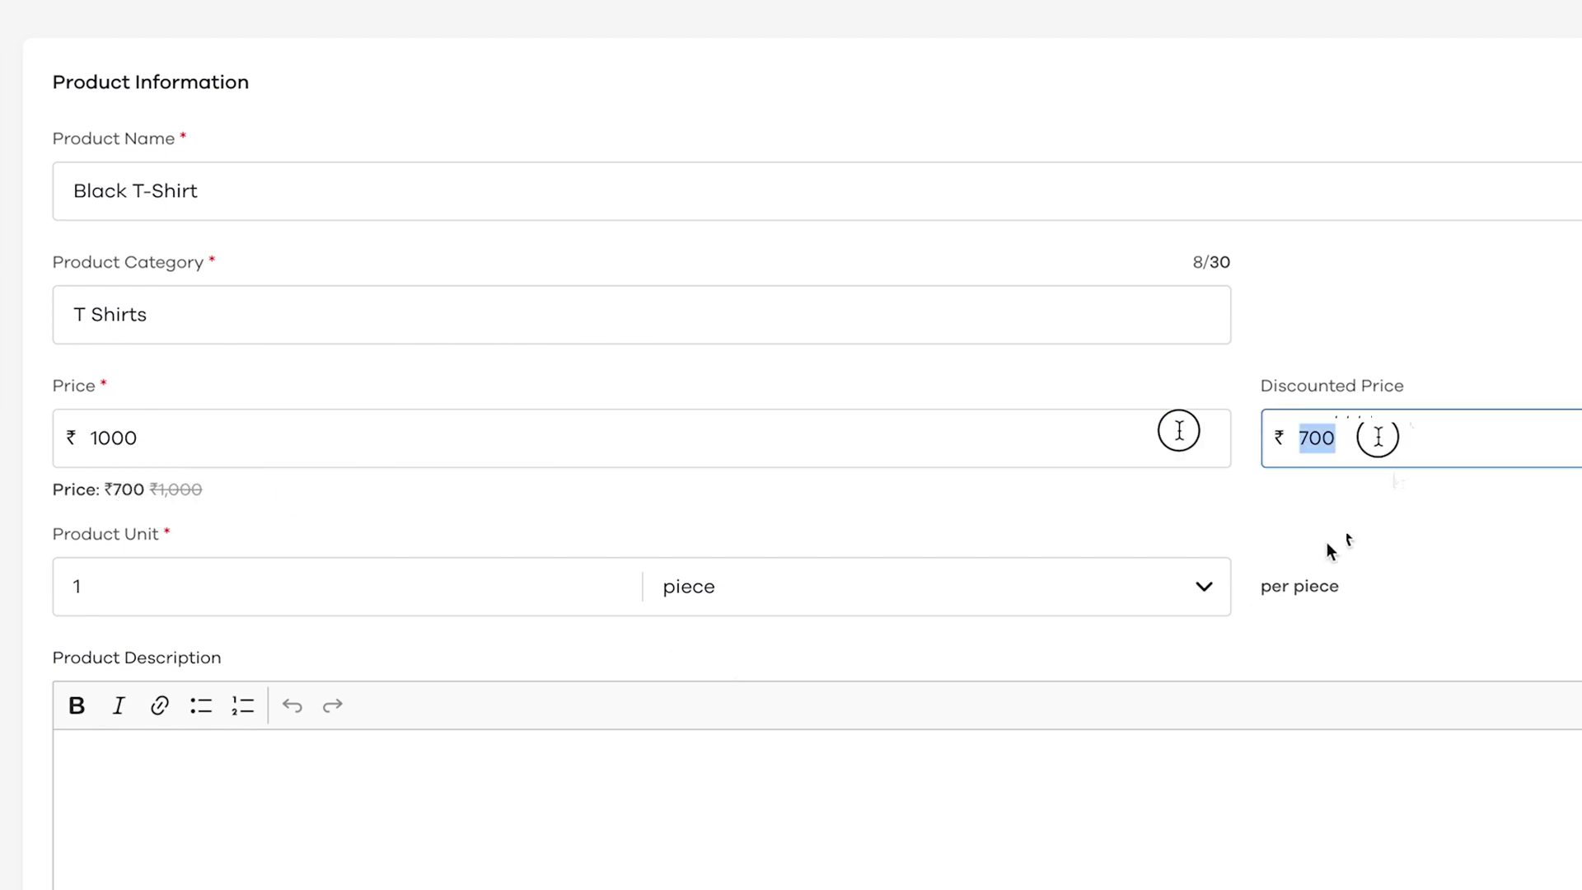
{"action": "key", "text": "BackSpace"}
Leave the product unit as 1 piece.
{"action": "left_click", "coordinate": [517, 345]}
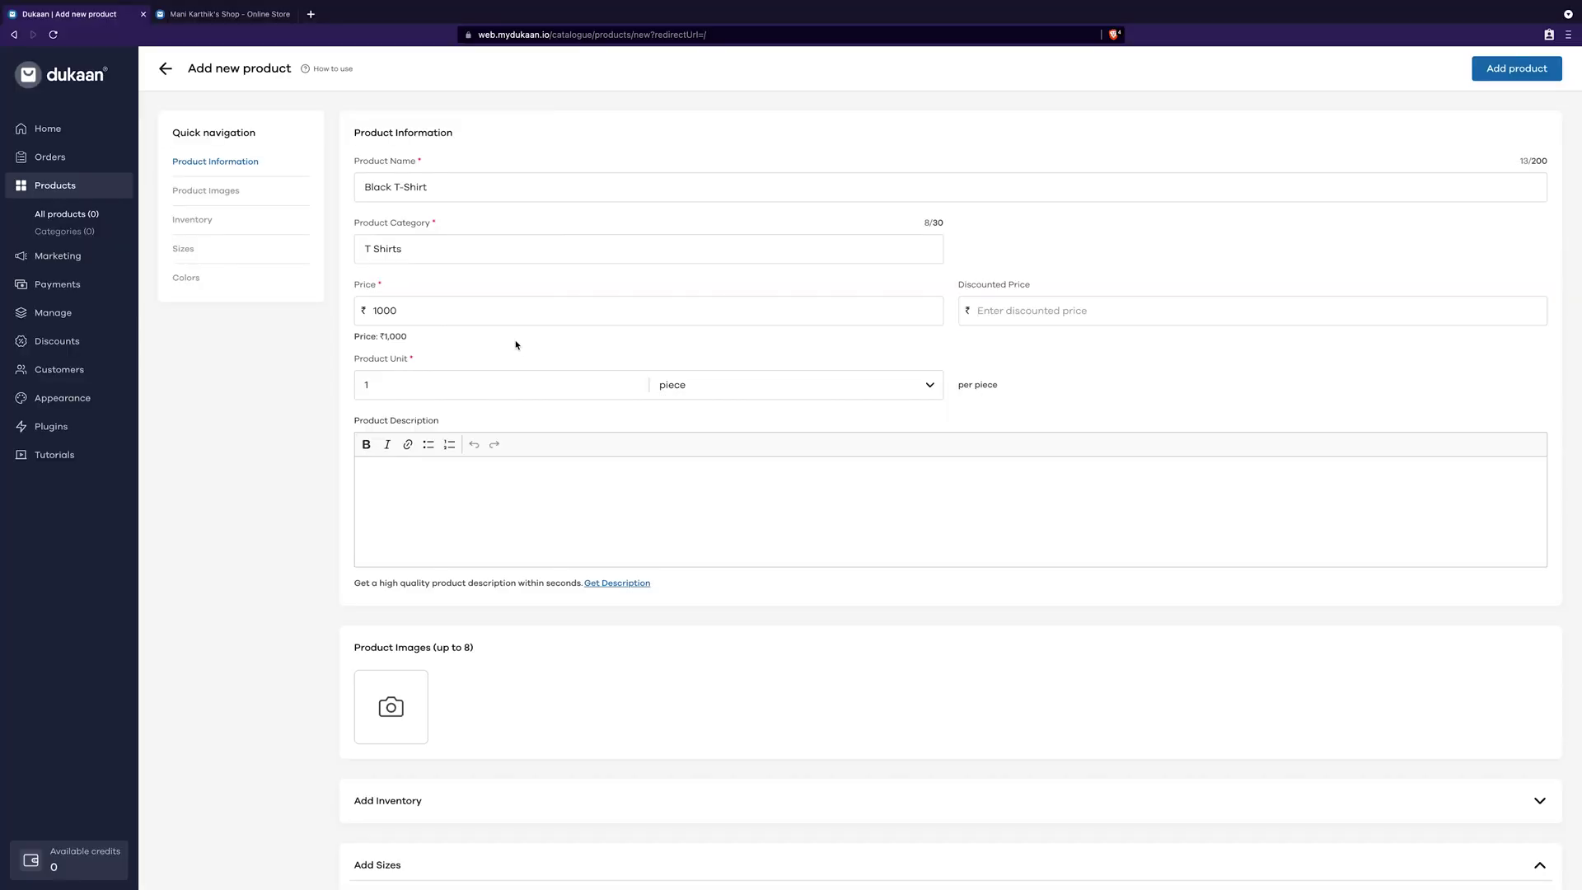
{"action": "left_click", "coordinate": [526, 387]}
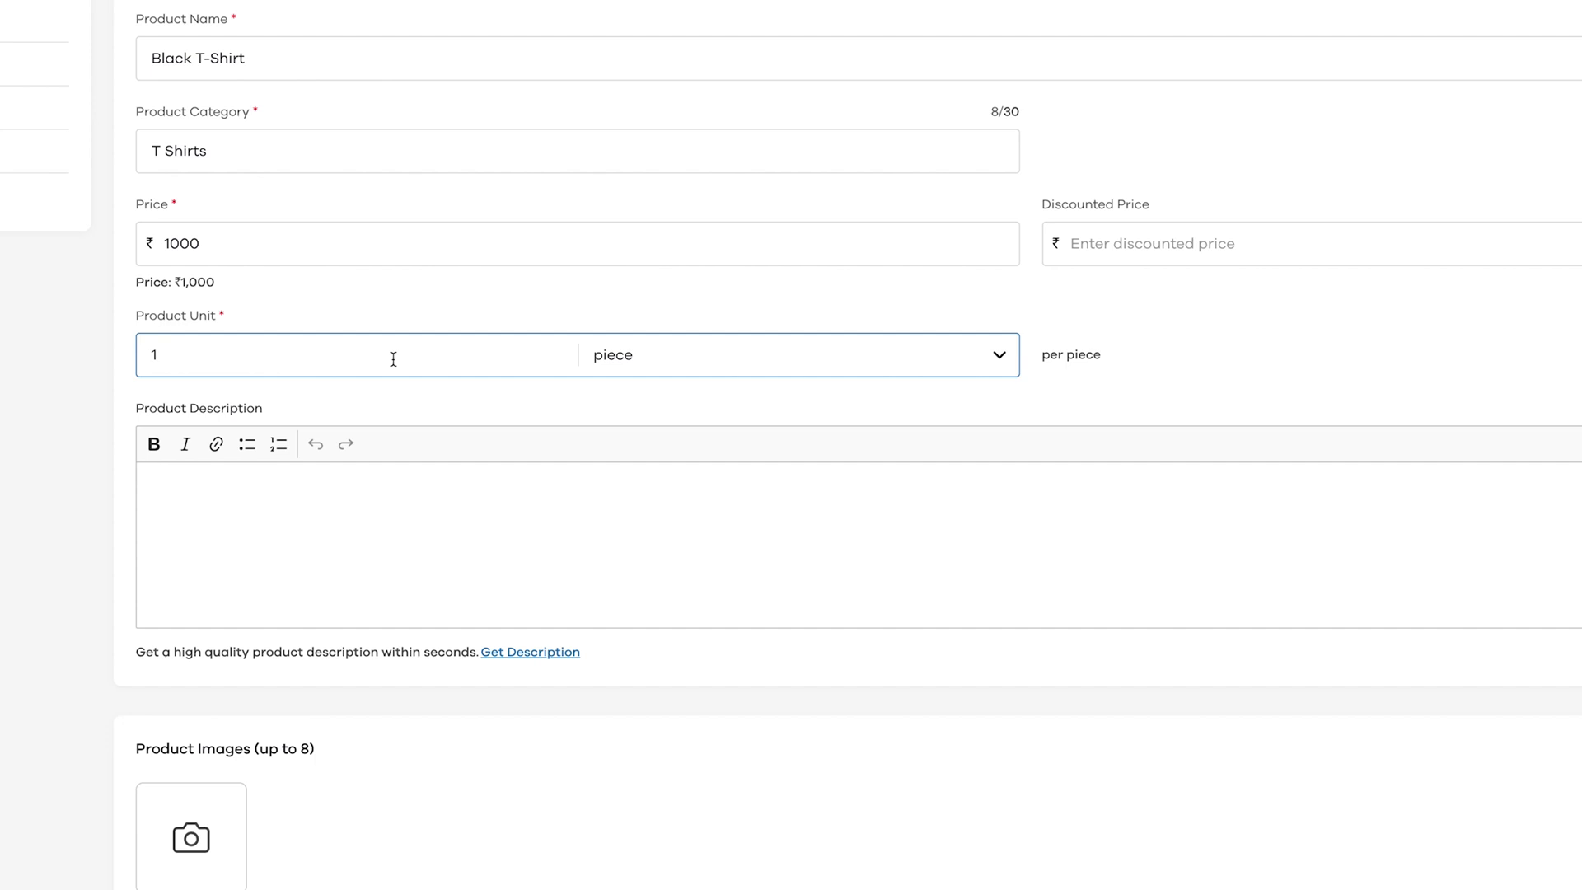
{"action": "left_click", "coordinate": [948, 360]}
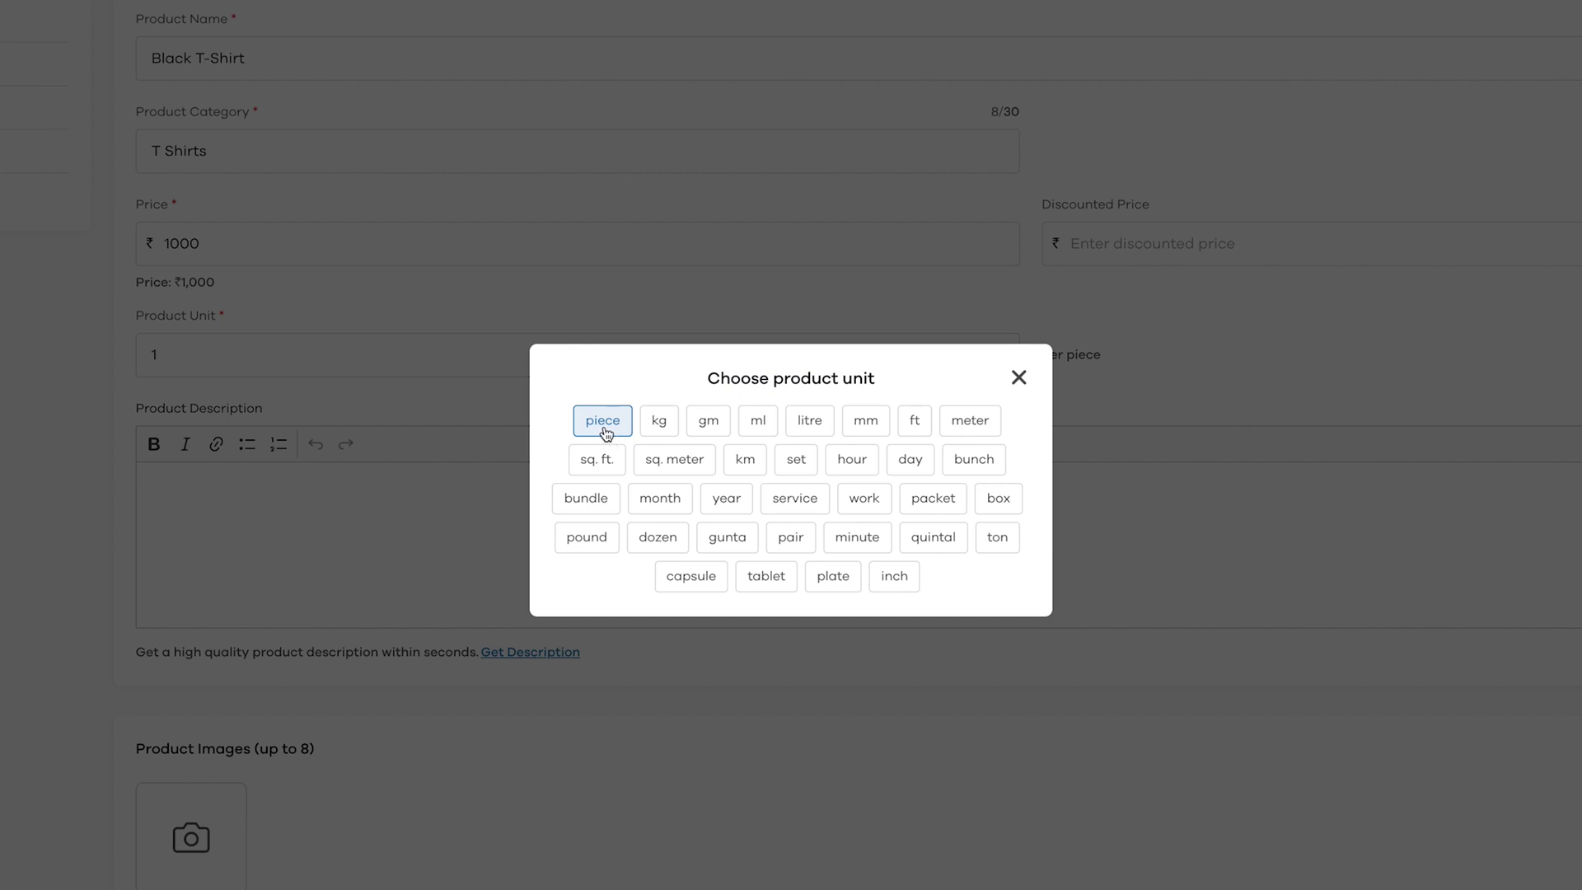
{"action": "left_click", "coordinate": [1020, 377]}
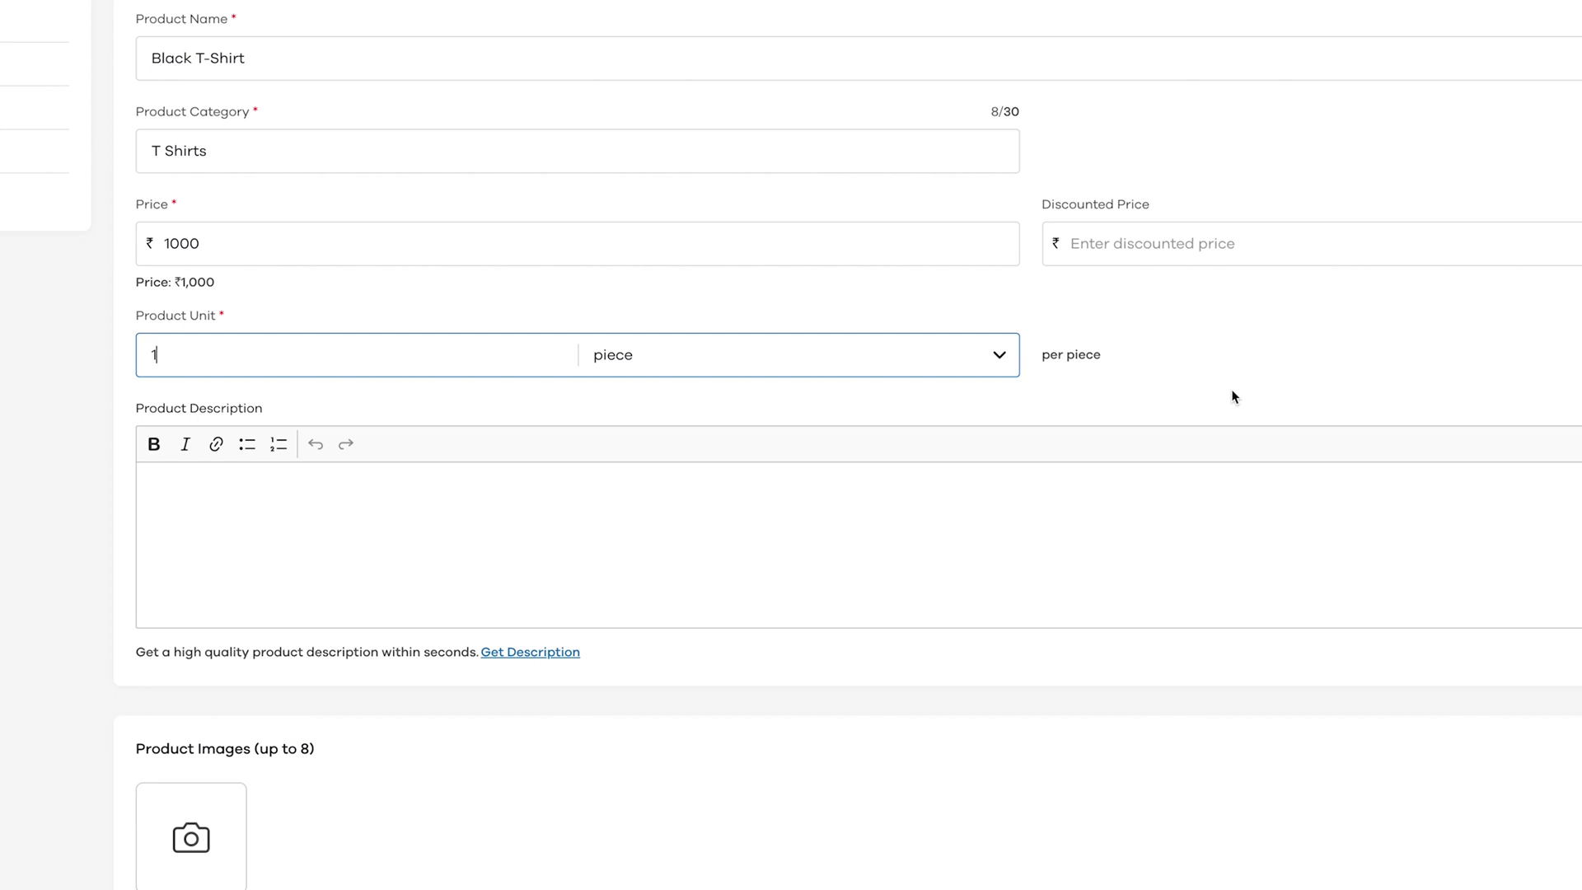
{"action": "left_click", "coordinate": [1233, 394]}
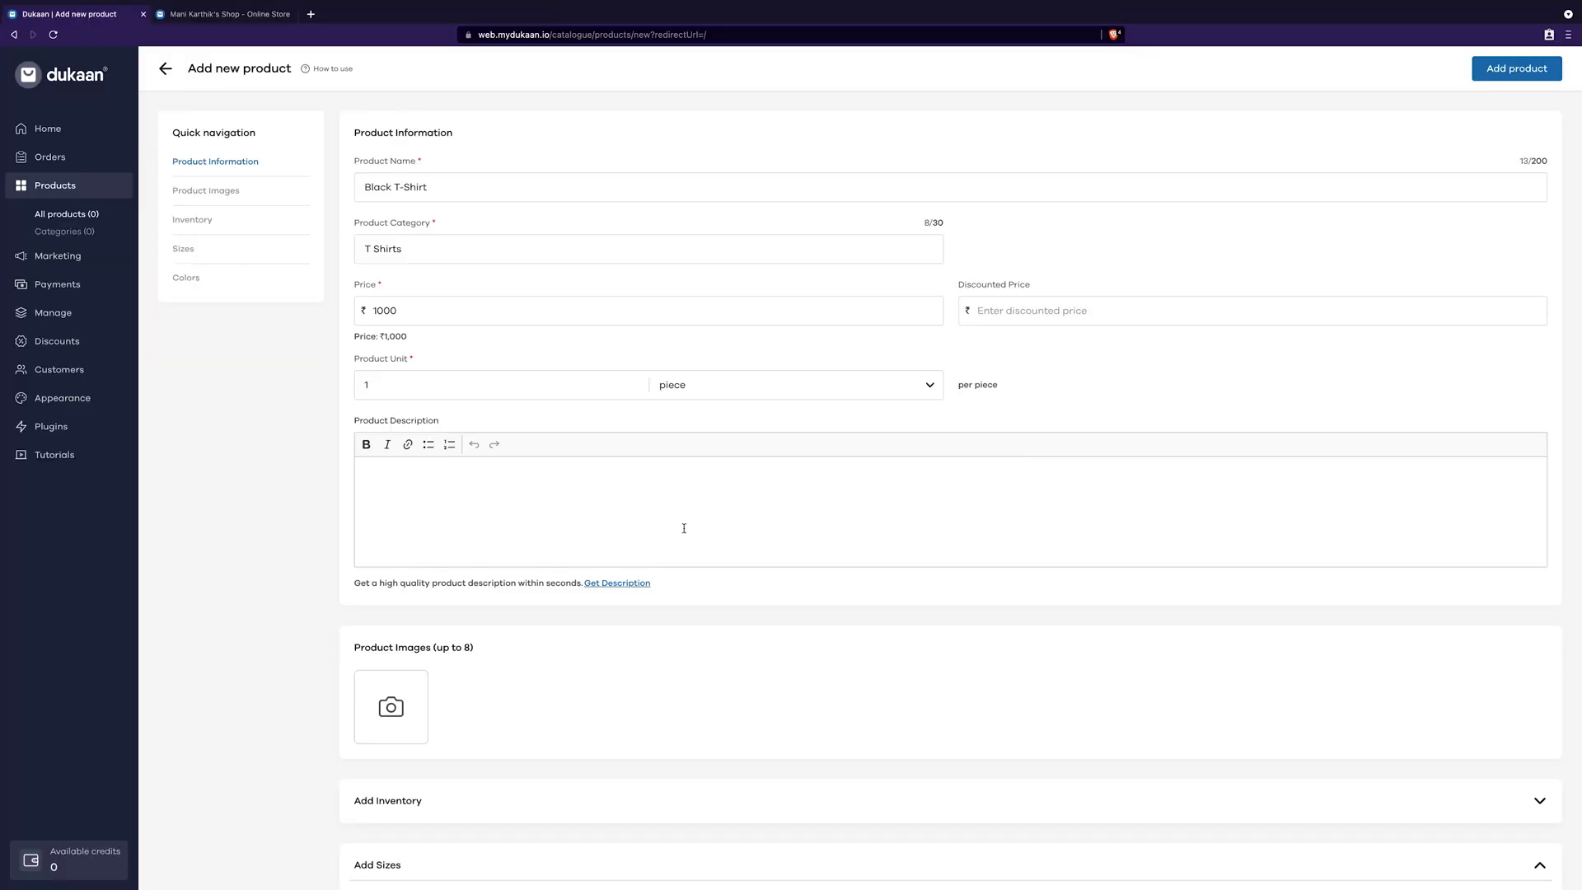
{"action": "scroll", "coordinate": [684, 528], "scroll_direction": "down", "scroll_amount": 3}
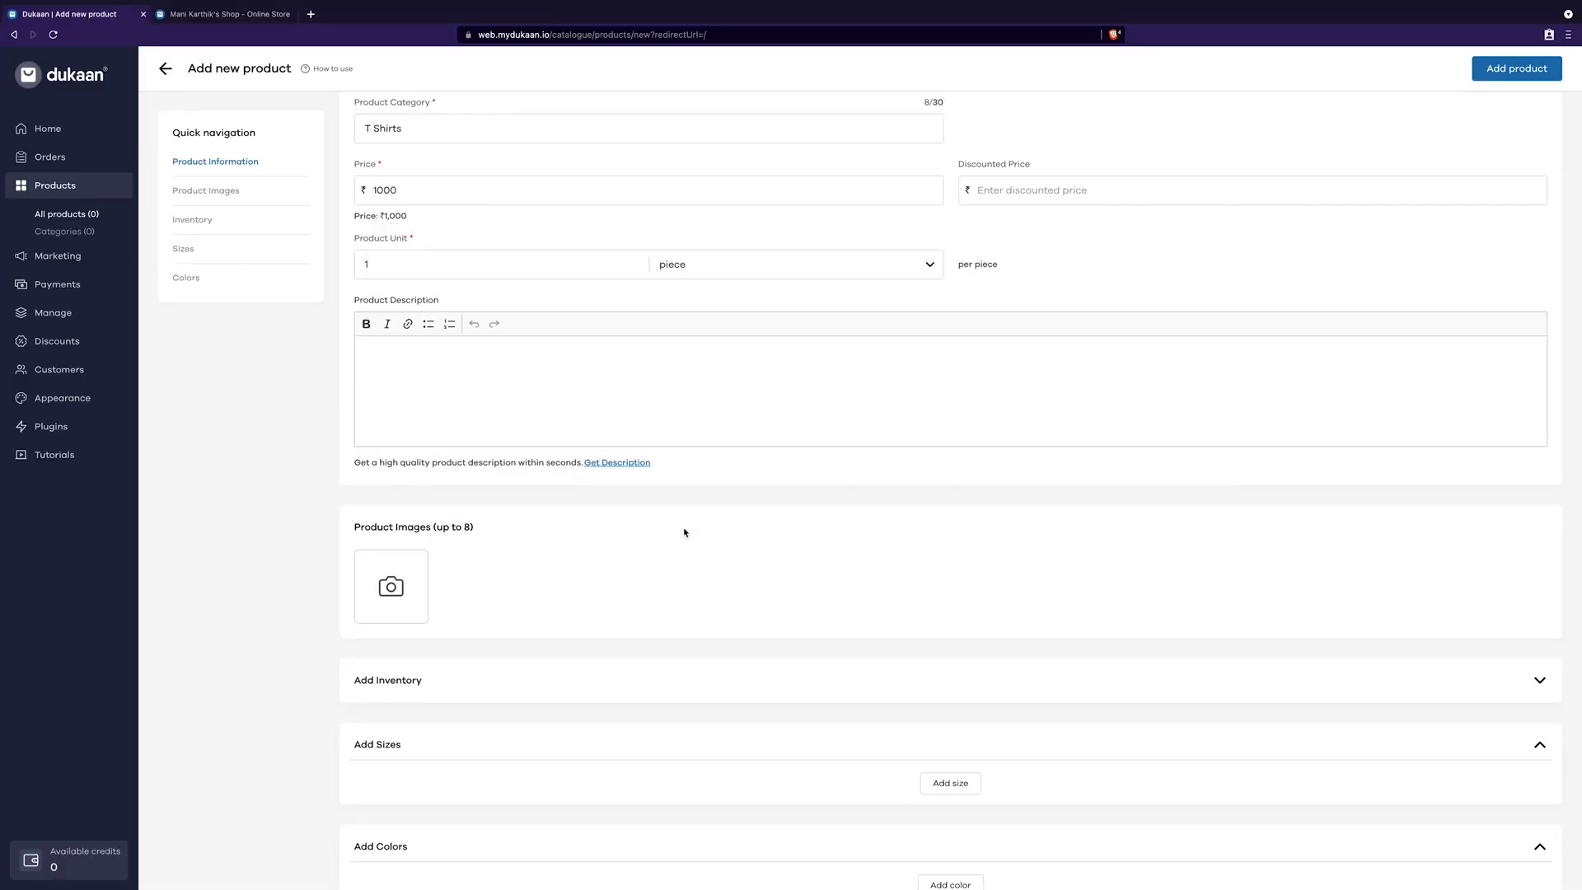
Write the product description 'This is a very good black T-Shirt.'.
{"action": "left_click", "coordinate": [415, 357]}
{"action": "type", "text": "THis is a"}
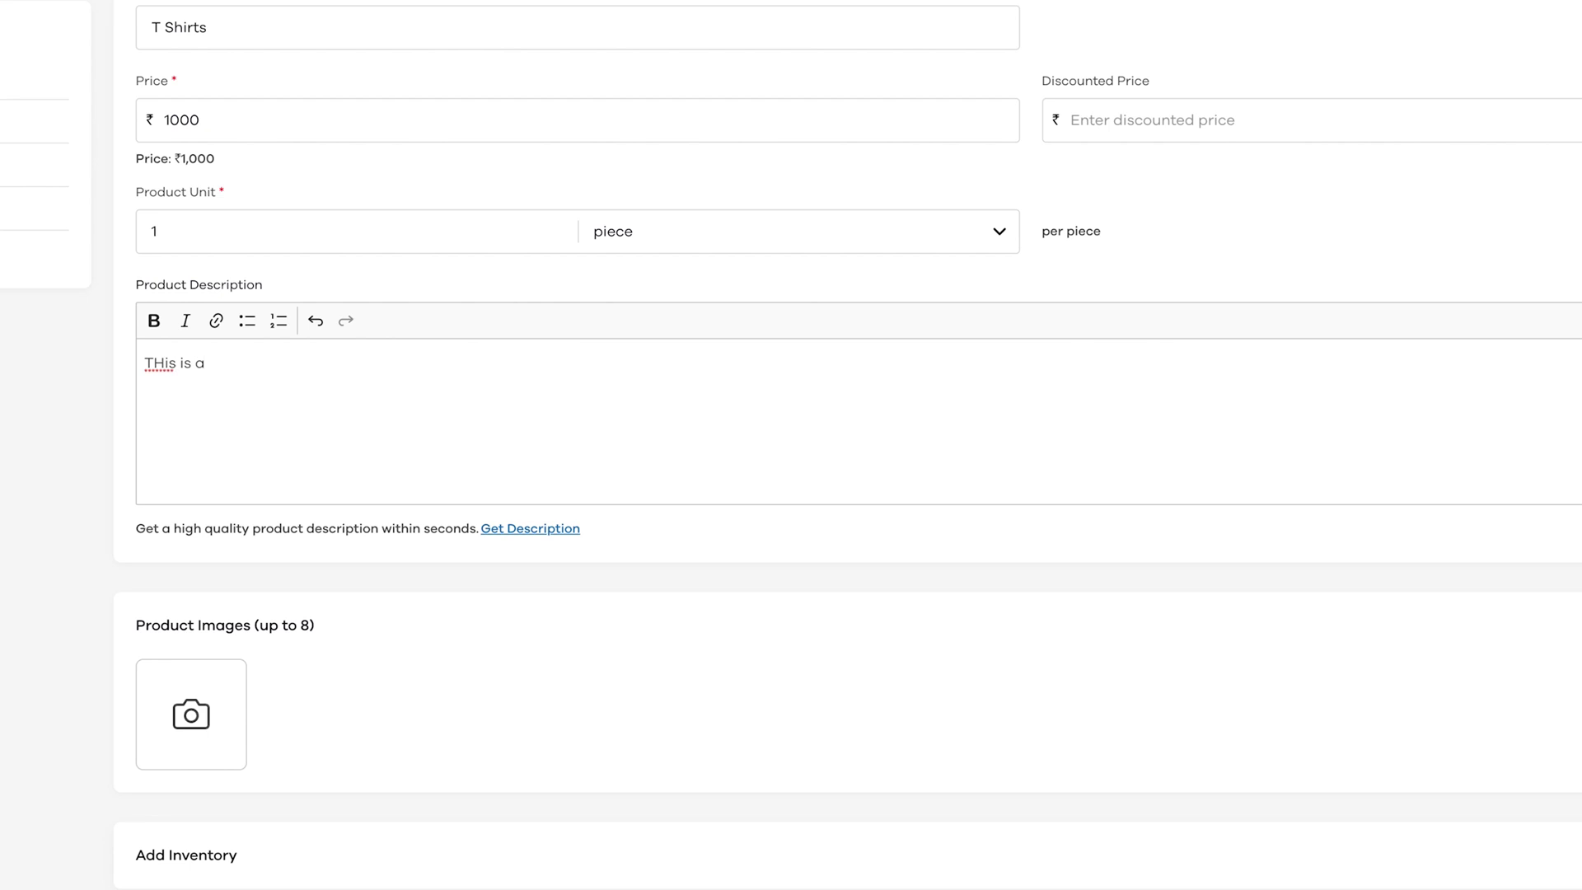
{"action": "key", "text": "ctrl+a"}
{"action": "type", "text": "This is a very good black T-"}
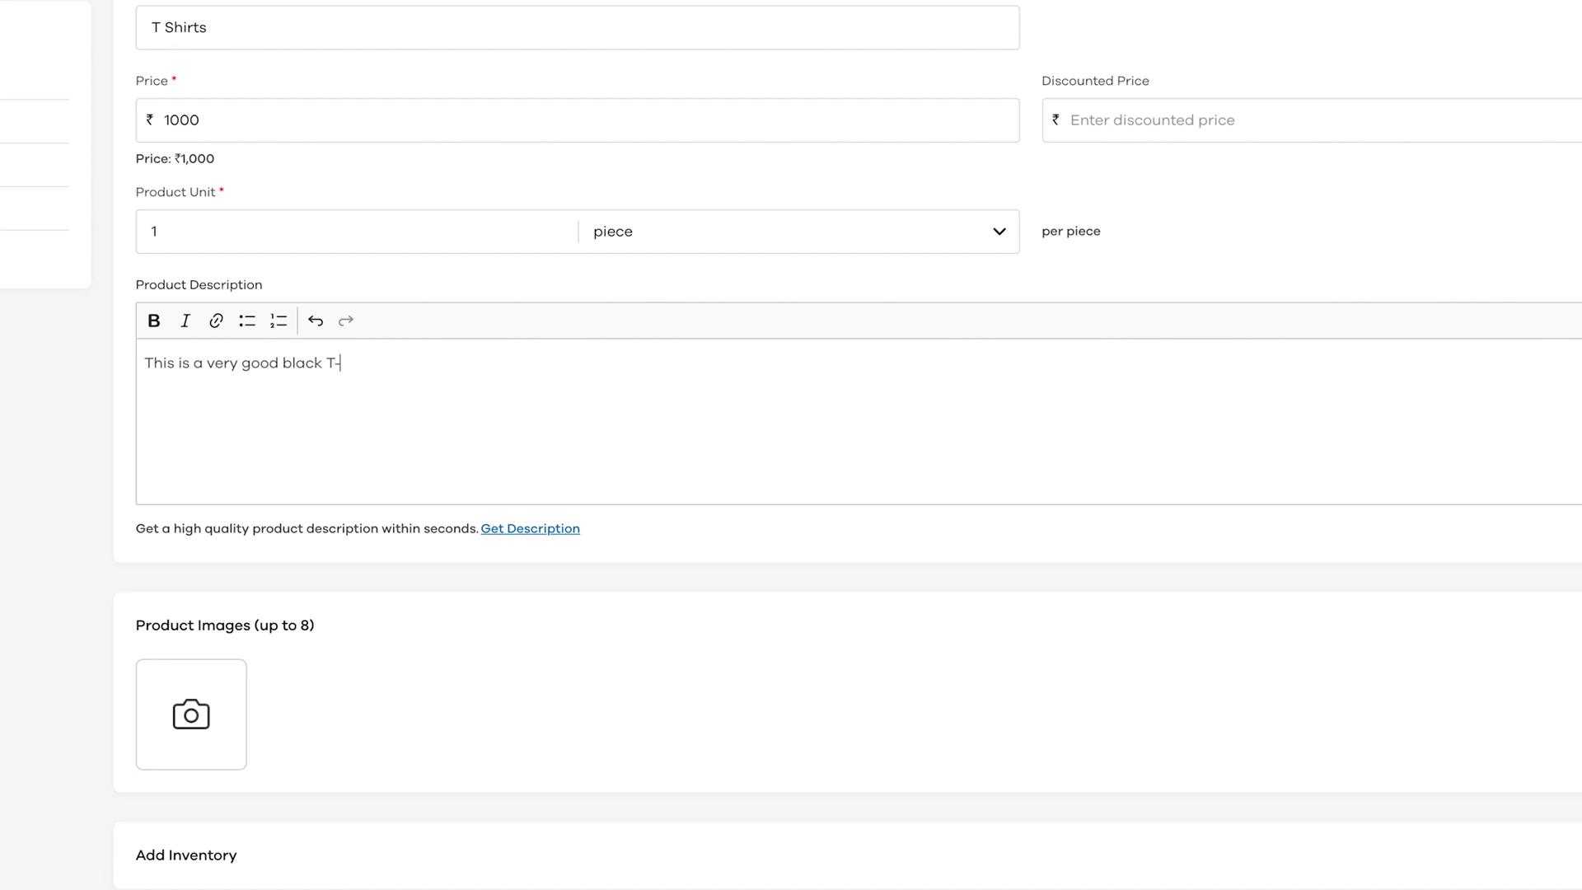
{"action": "type", "text": "Shirt"}
{"action": "left_click_drag", "start_coordinate": [134, 534], "coordinate": [610, 530]}
{"action": "left_click", "coordinate": [557, 538]}
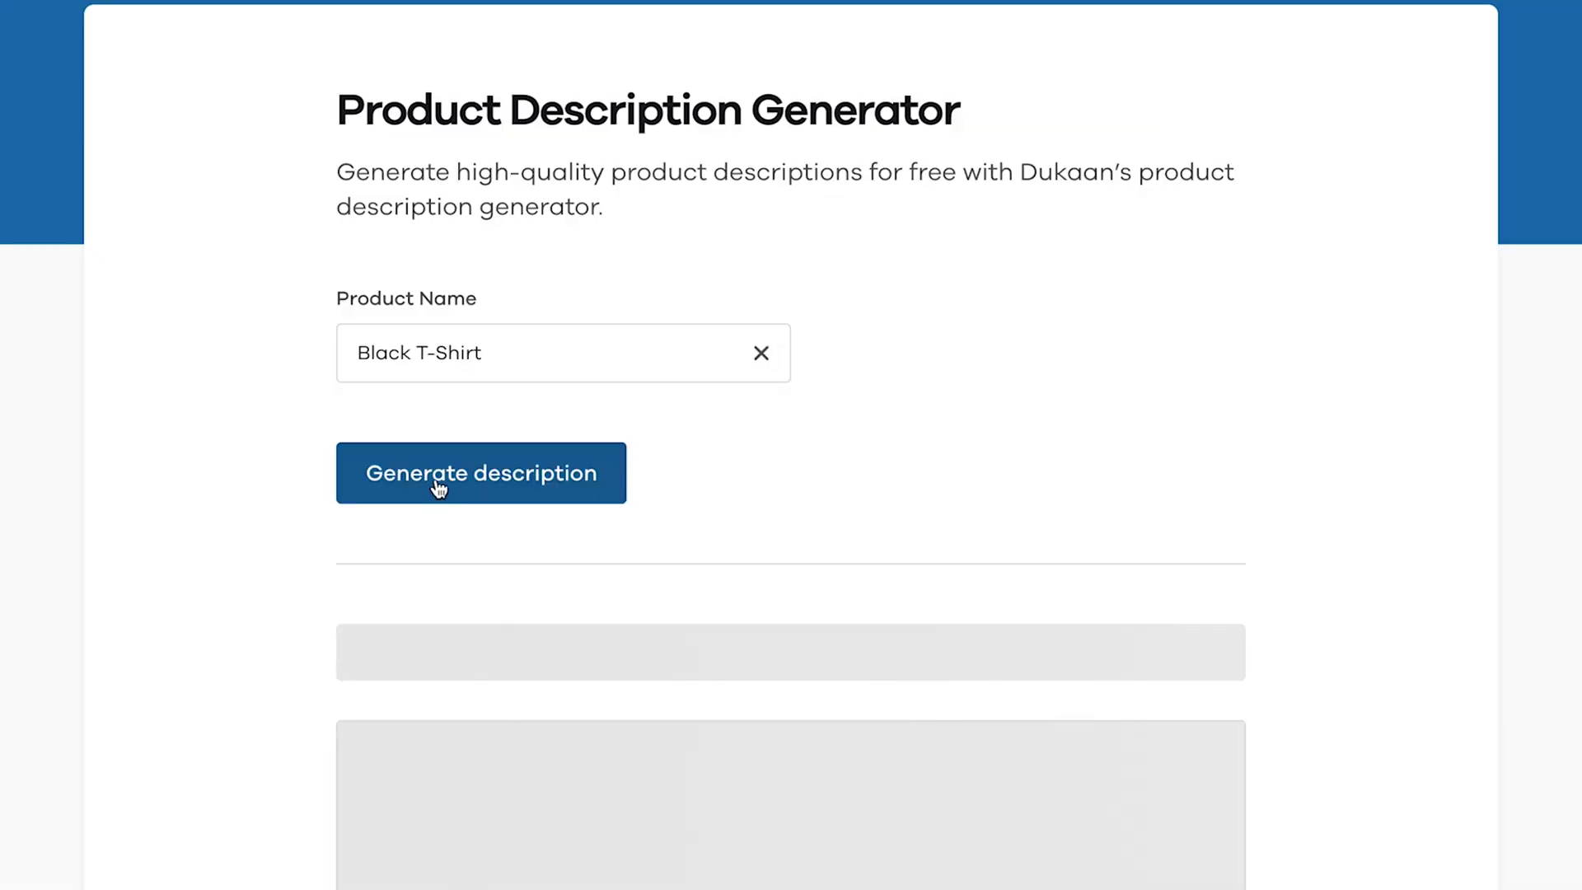
Generate a Black T-Shirt description and paste it after the existing sentence.
{"action": "left_click", "coordinate": [436, 484]}
{"action": "scroll", "coordinate": [436, 487], "scroll_direction": "down", "scroll_amount": 7}
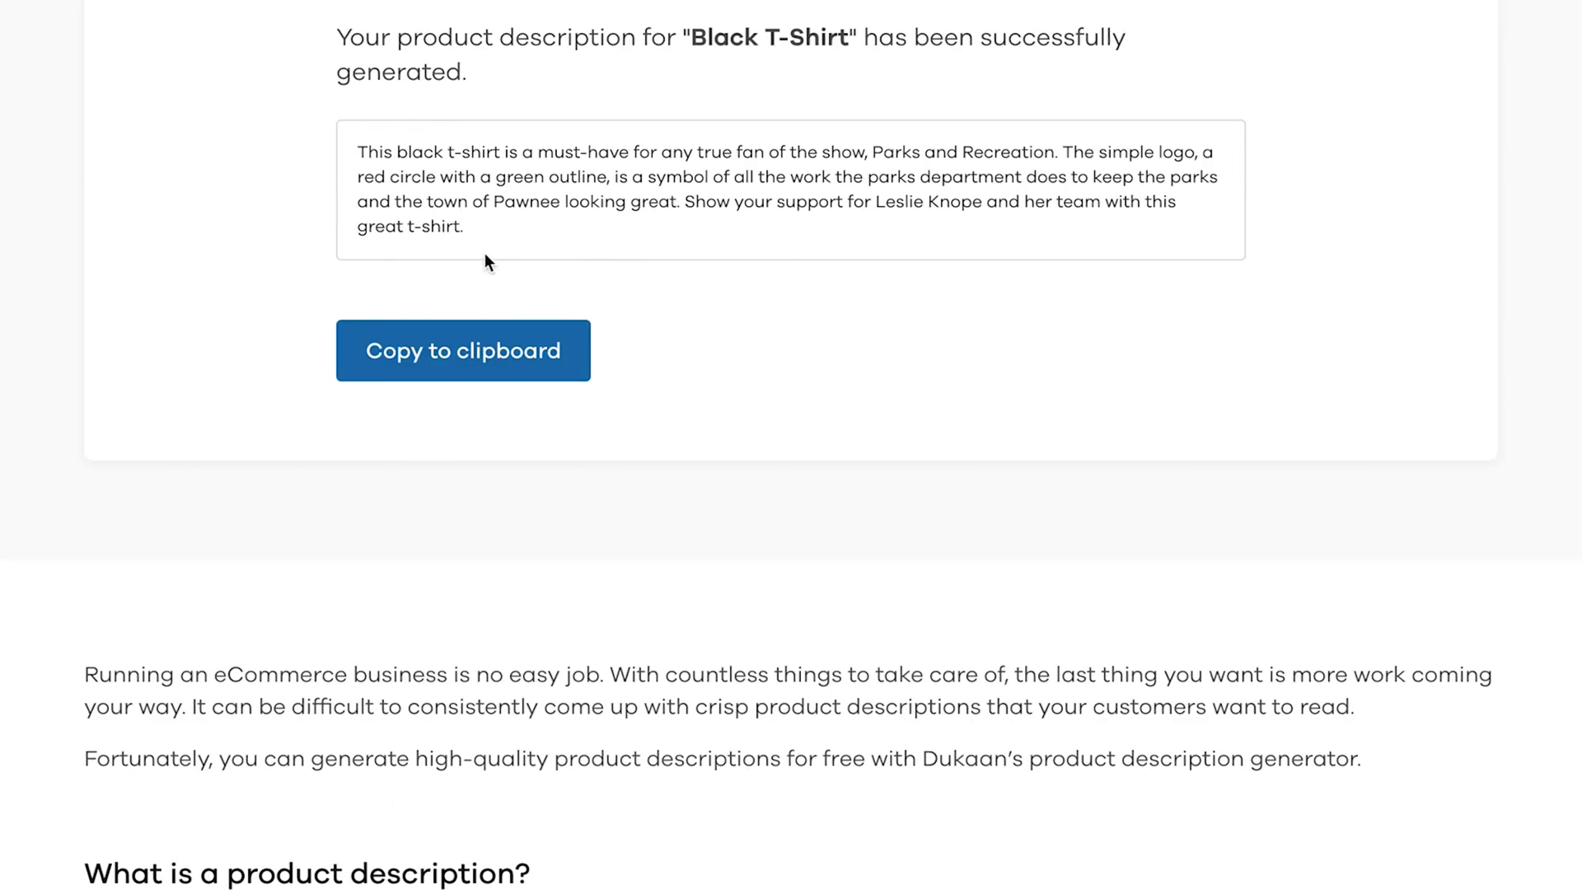
{"action": "left_click", "coordinate": [563, 375]}
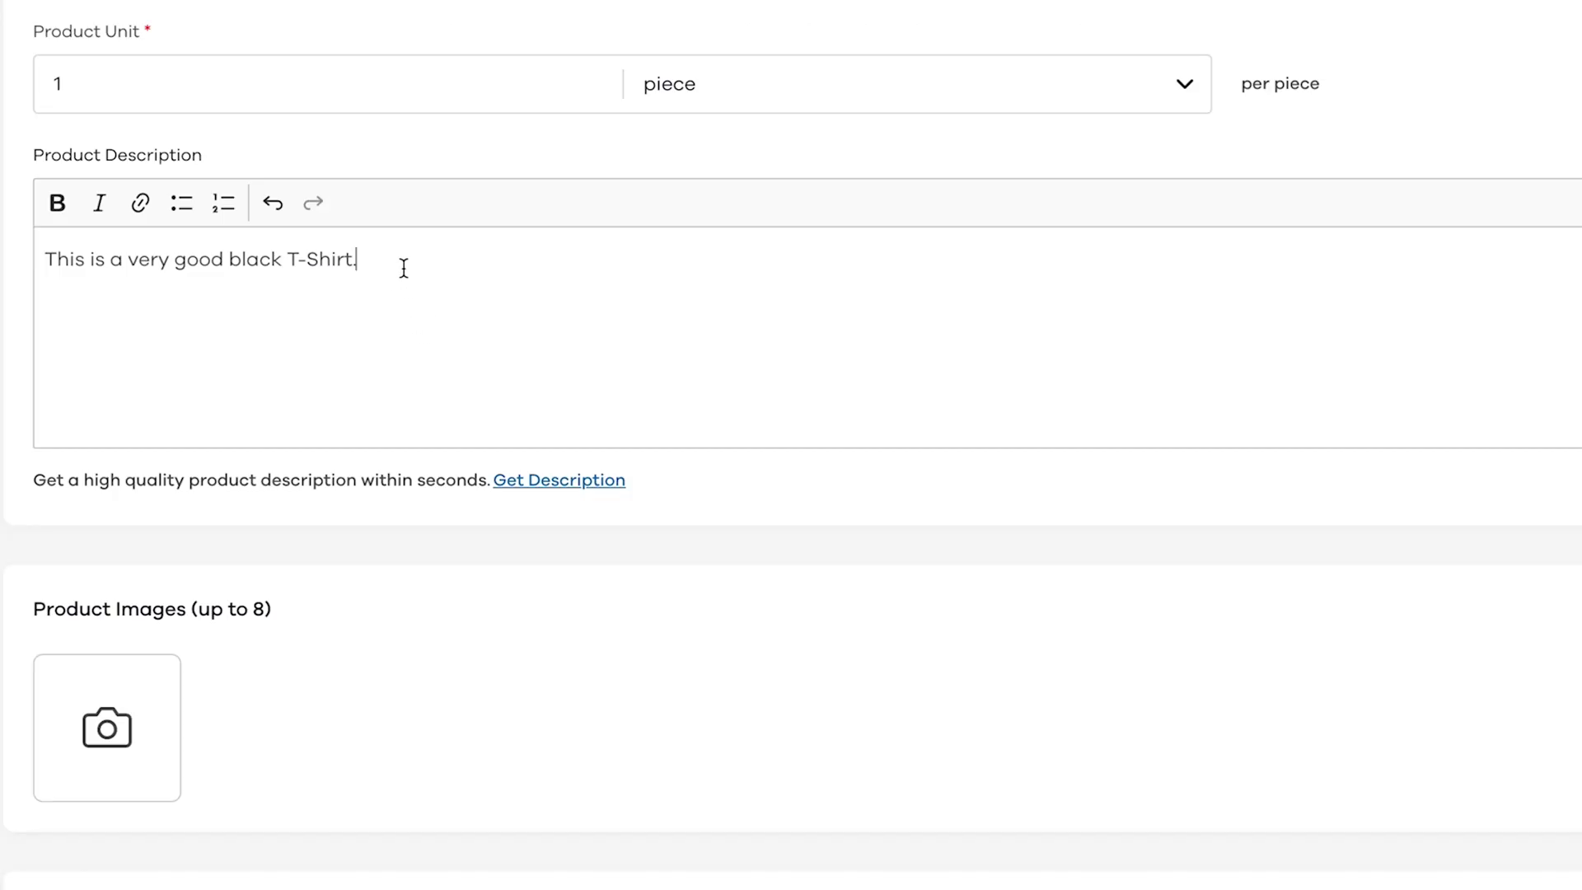
{"action": "type", "text": "A comfortable, breathable, cotton t-shirt with the latest, trendiest design. The perfect t-shirt for any occasion."}
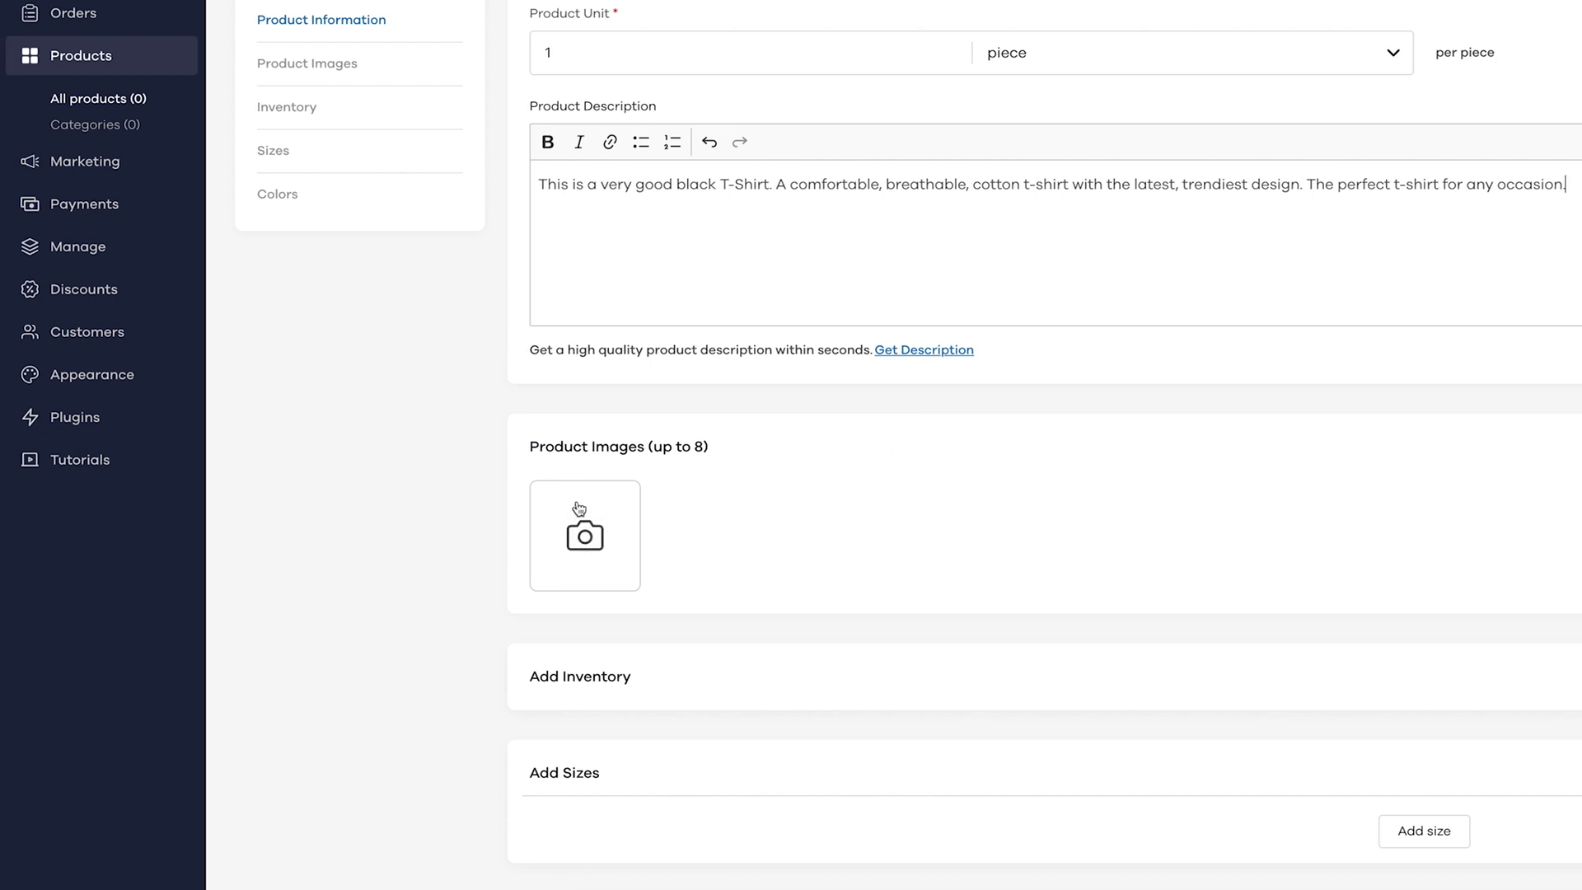
Attach five of the suggested black T-shirt photos as Black T-Shirt's product images.
{"action": "left_click", "coordinate": [595, 544]}
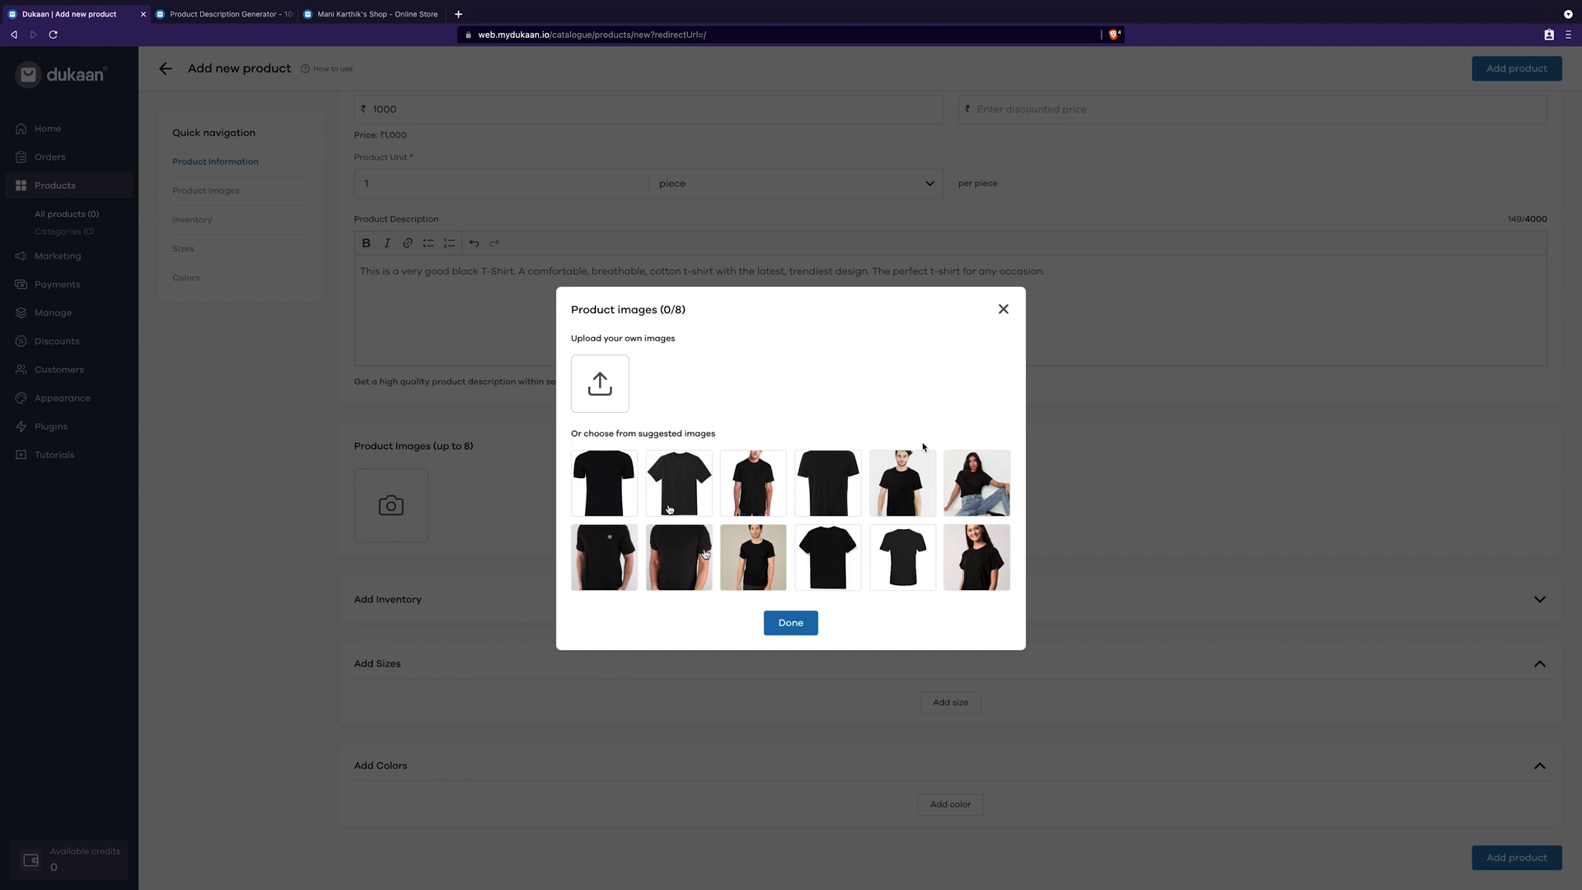
{"action": "left_click", "coordinate": [904, 463]}
{"action": "left_click", "coordinate": [726, 481]}
{"action": "left_click", "coordinate": [613, 487]}
{"action": "left_click", "coordinate": [746, 548]}
{"action": "left_click", "coordinate": [985, 560]}
{"action": "left_click", "coordinate": [794, 625]}
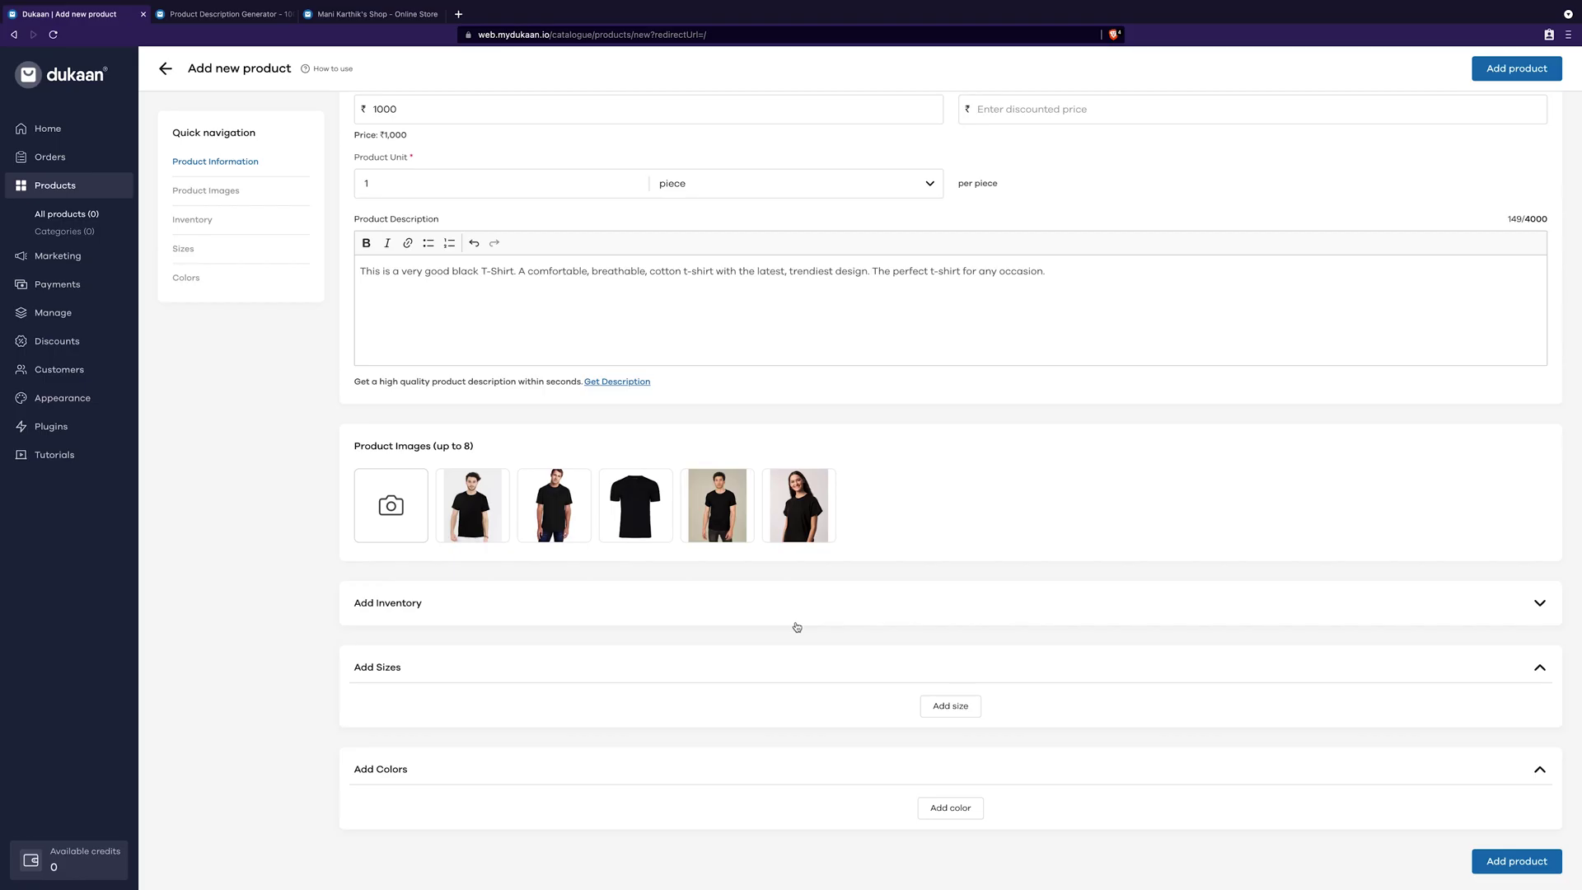
Set the product's available inventory to 10 items.
{"action": "left_click", "coordinate": [1538, 602]}
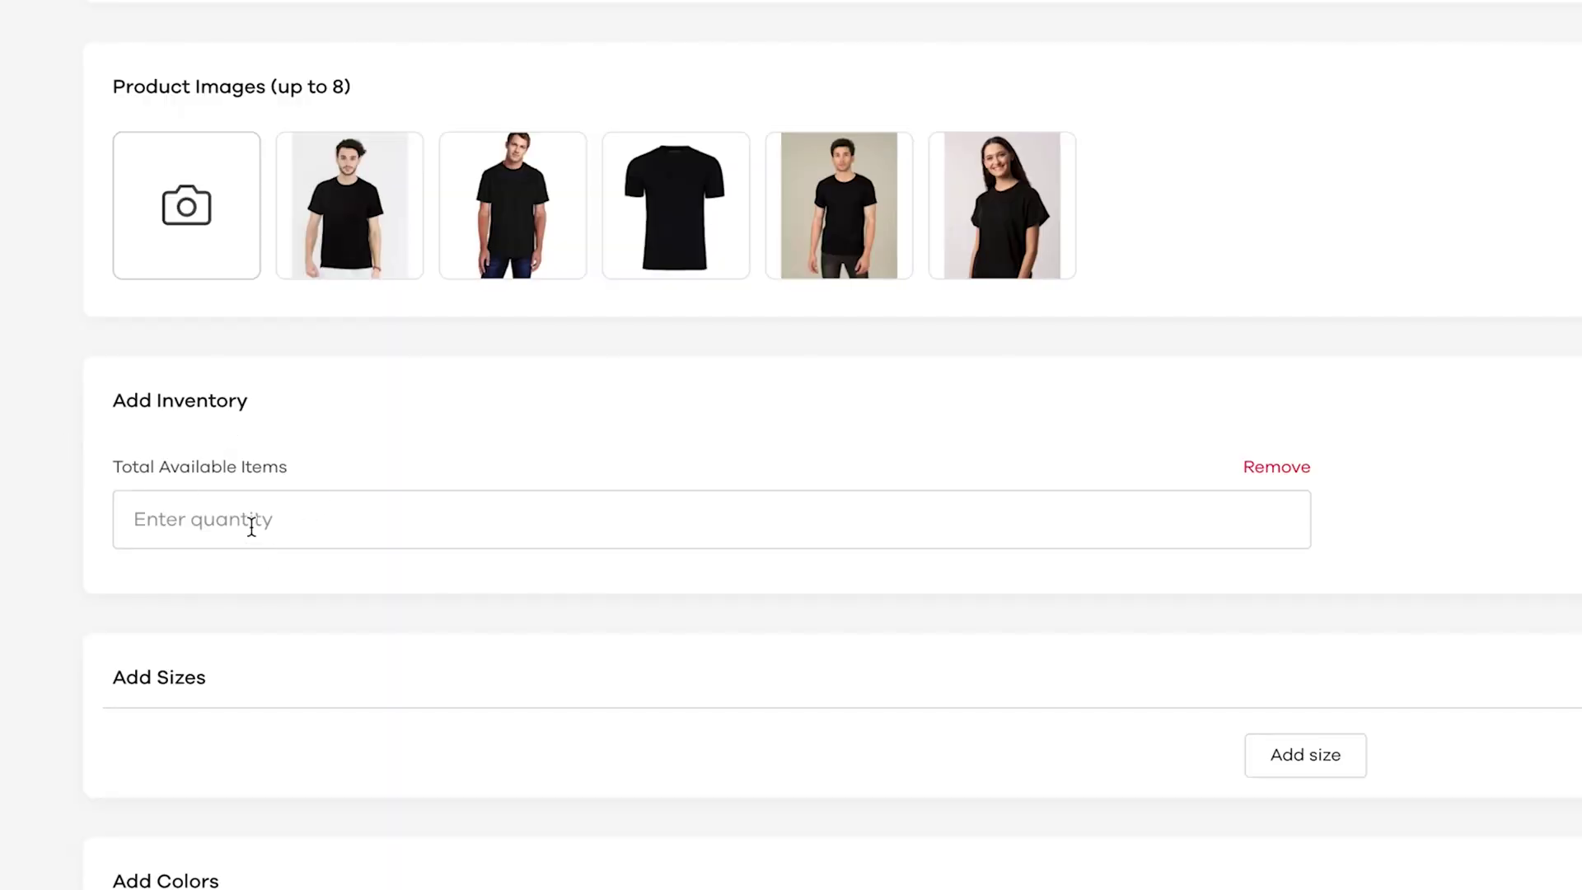
{"action": "left_click", "coordinate": [424, 661]}
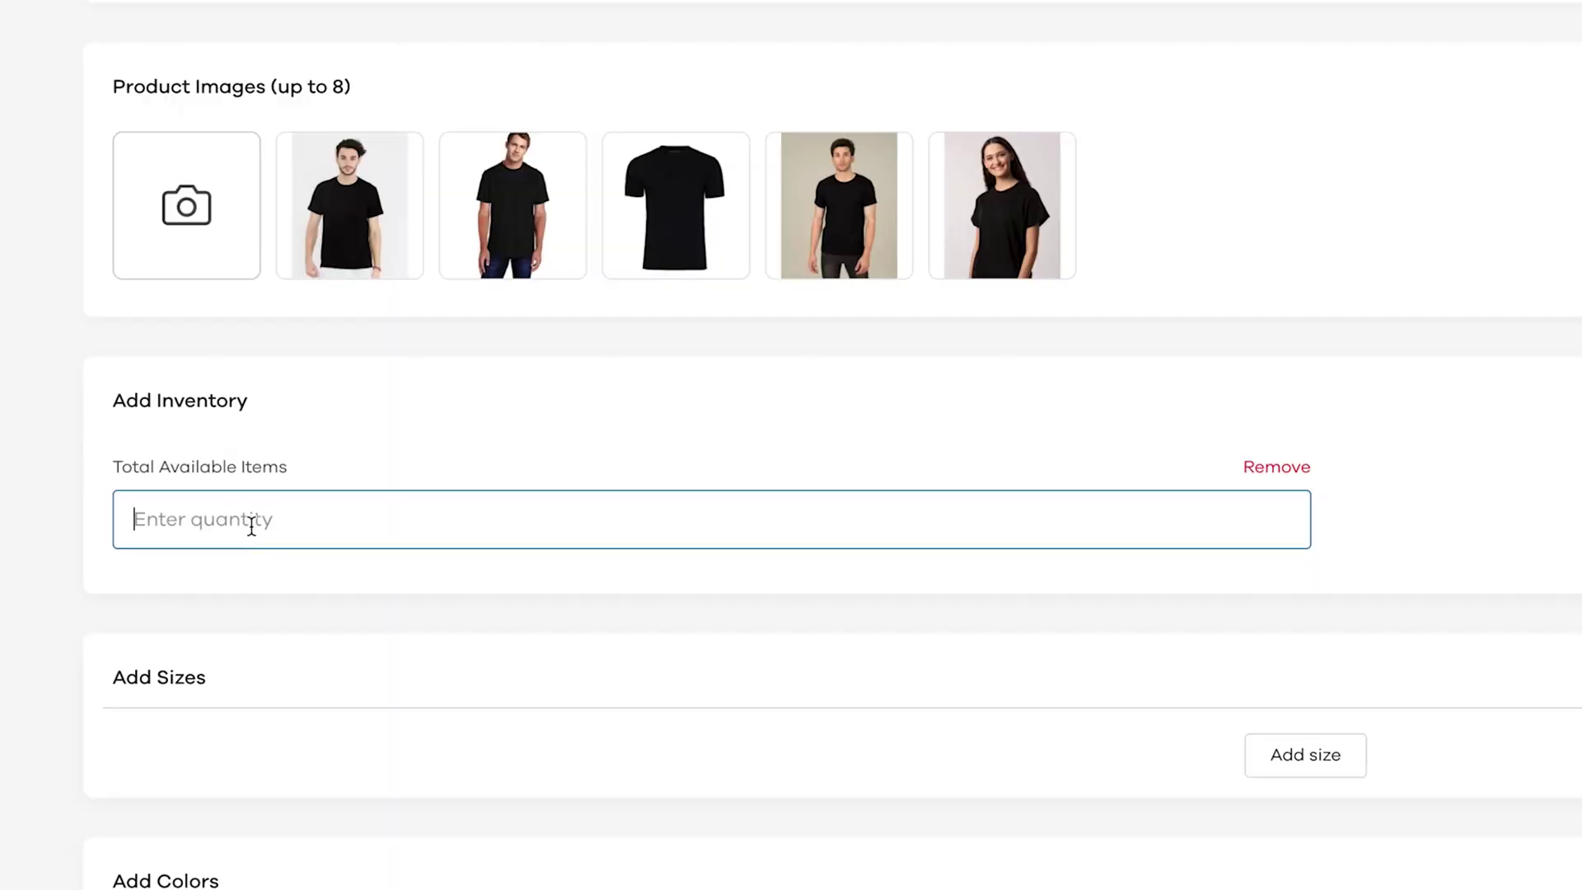
{"action": "type", "text": "10"}
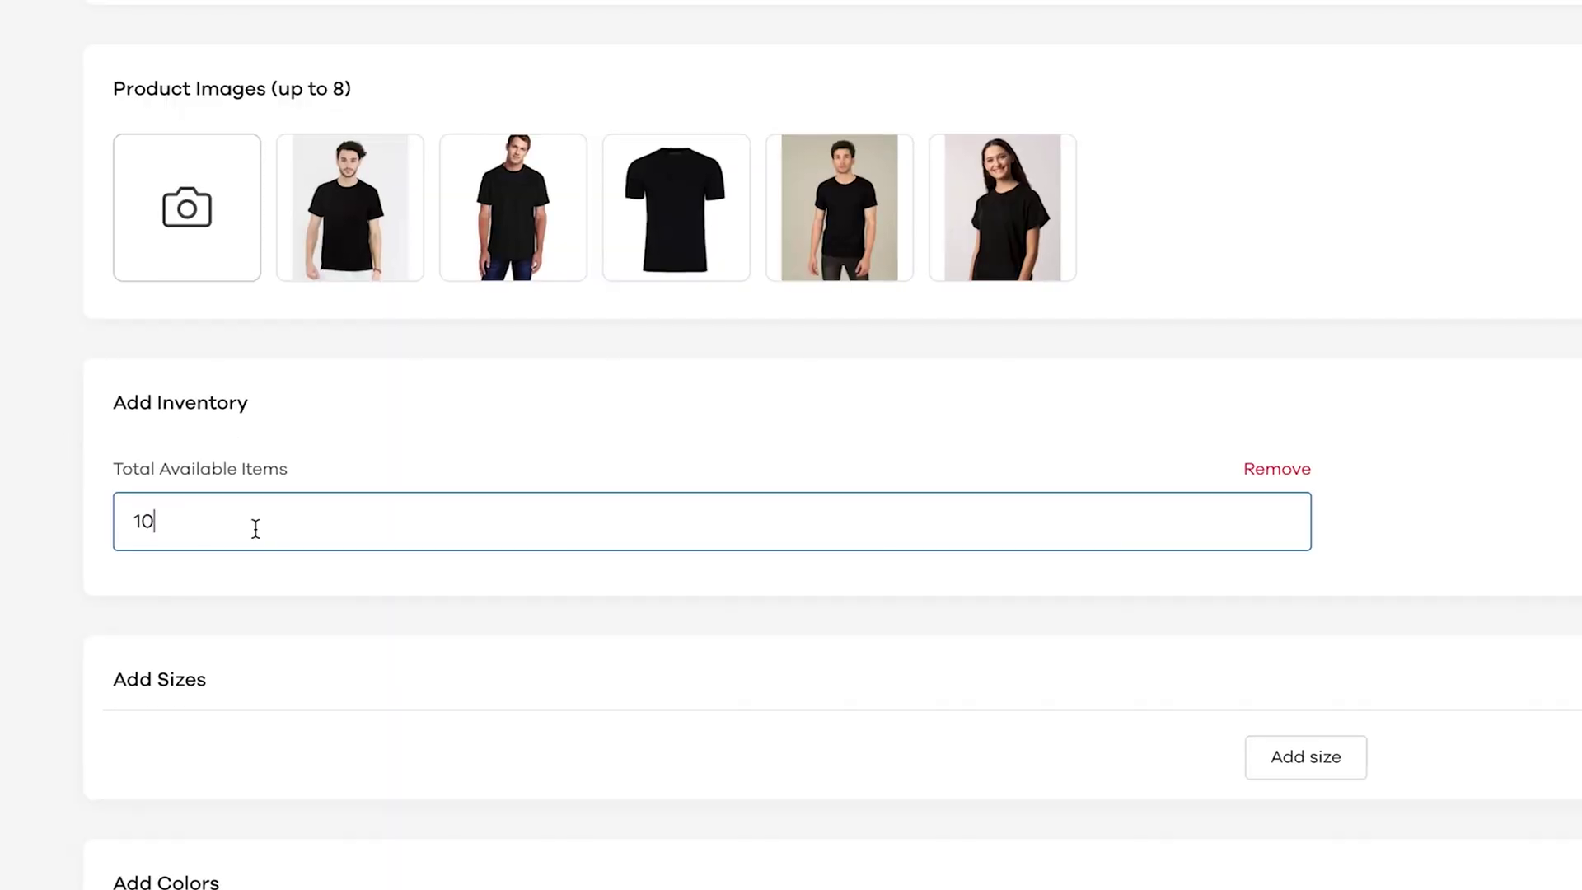
{"action": "left_click", "coordinate": [1525, 528]}
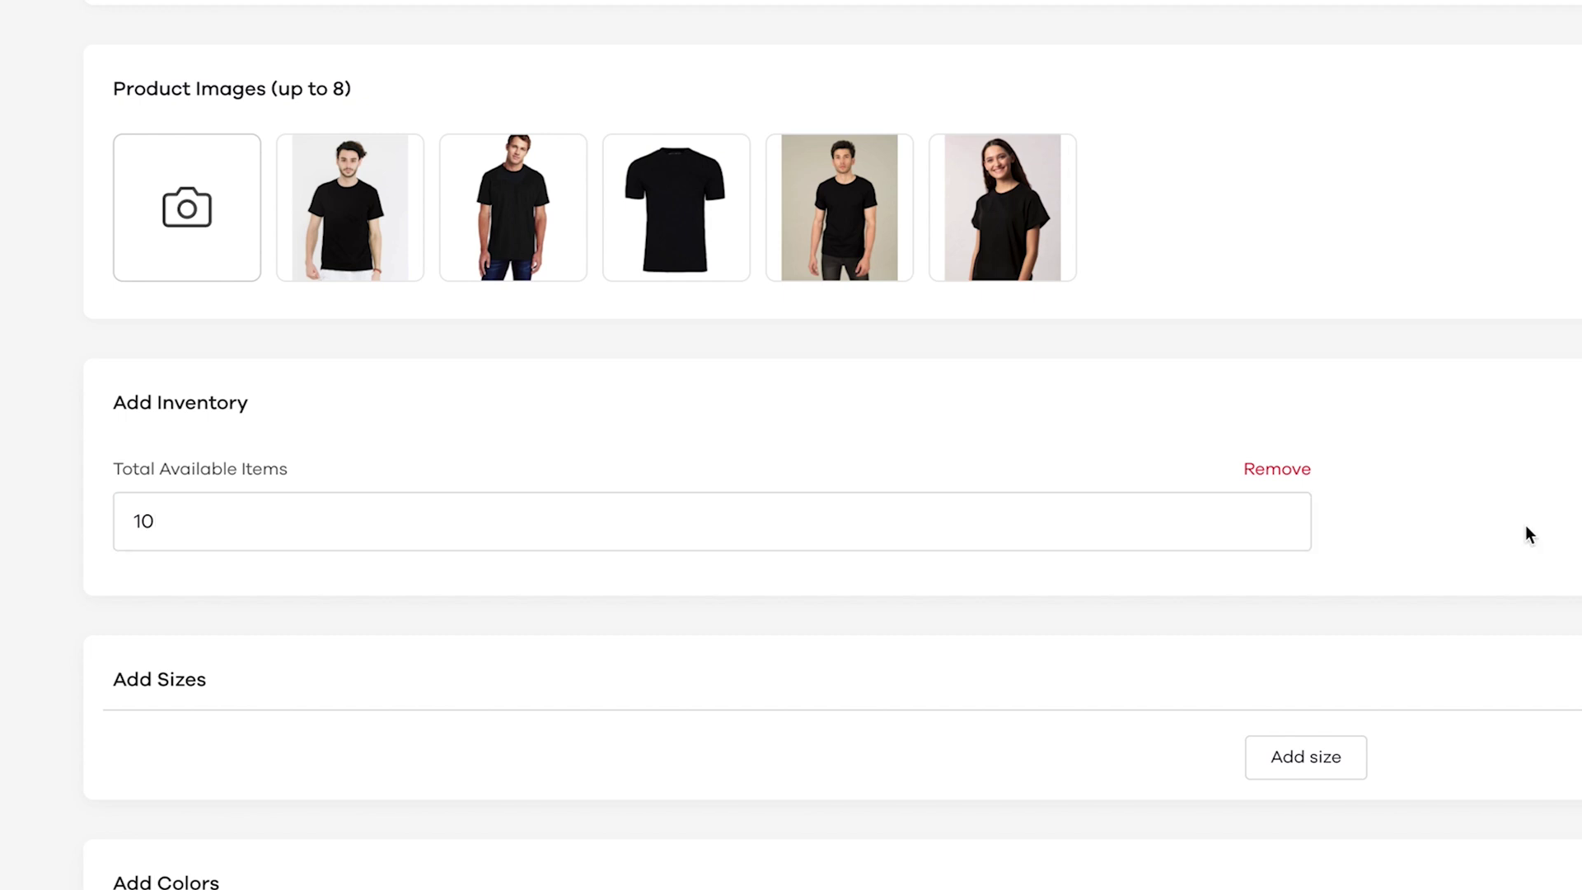
{"action": "scroll", "coordinate": [1526, 526], "scroll_direction": "down", "scroll_amount": 2}
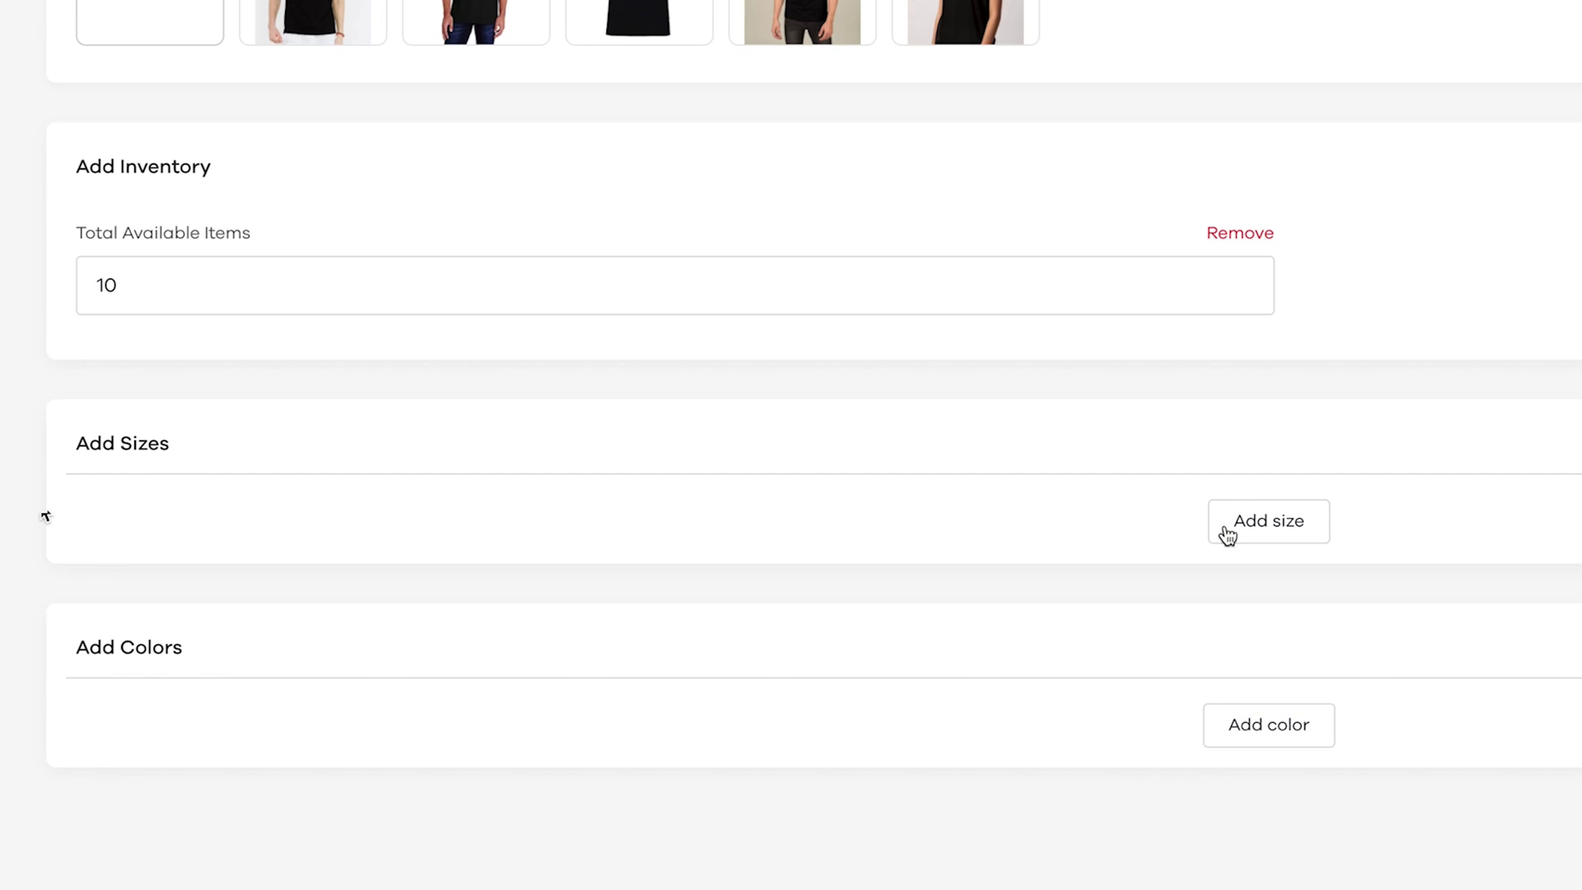
Add sizes Small at ₹800, Medium at ₹900 and Large at ₹1000.
{"action": "left_click", "coordinate": [1228, 534]}
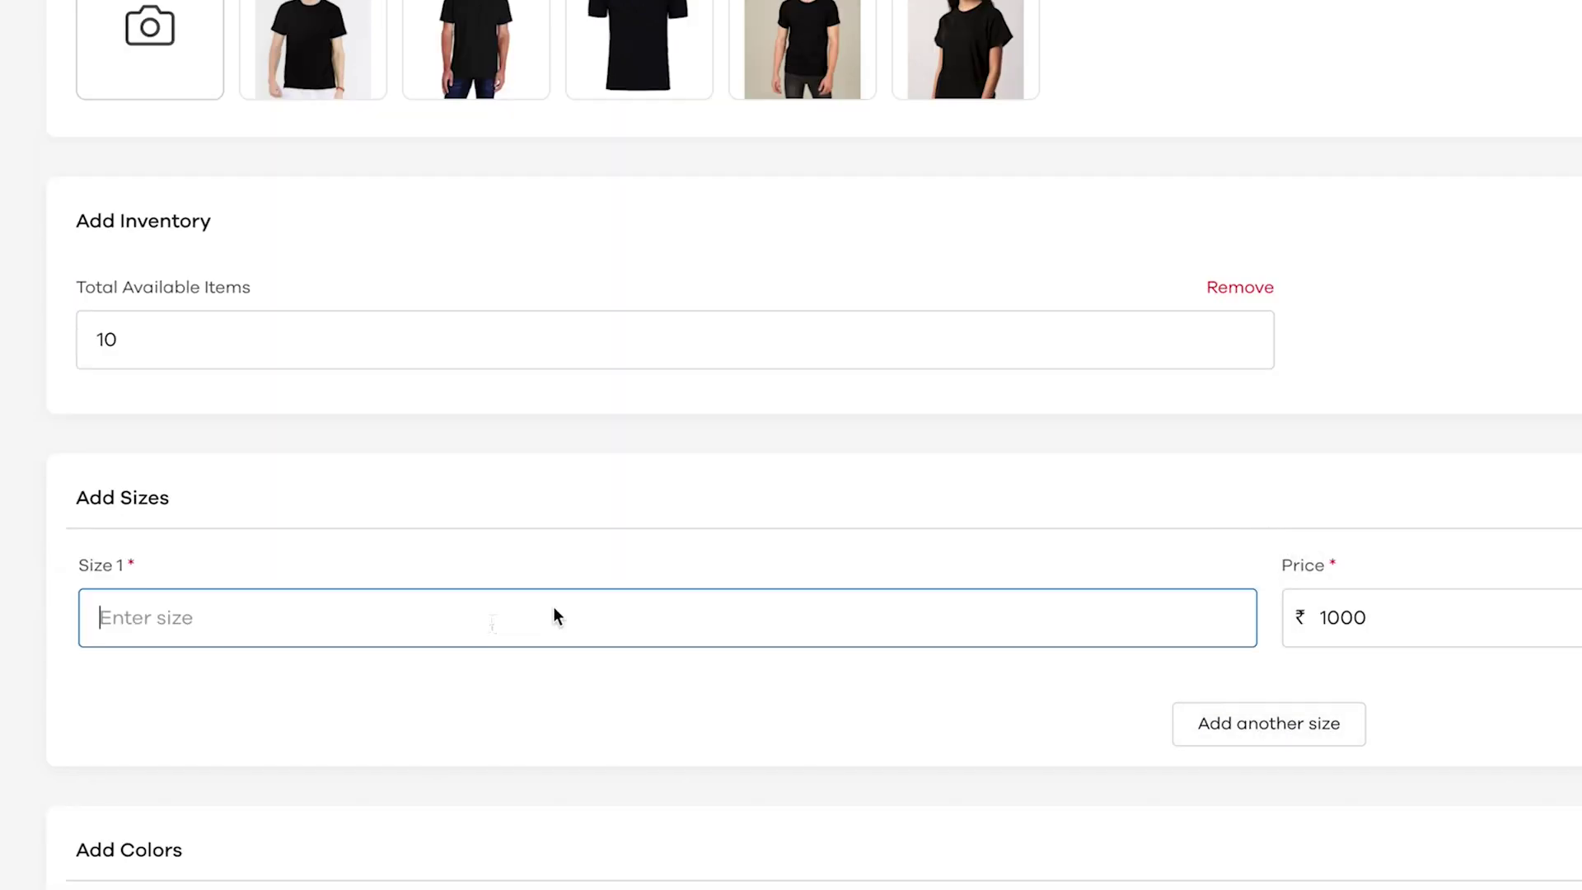
{"action": "type", "text": "Small"}
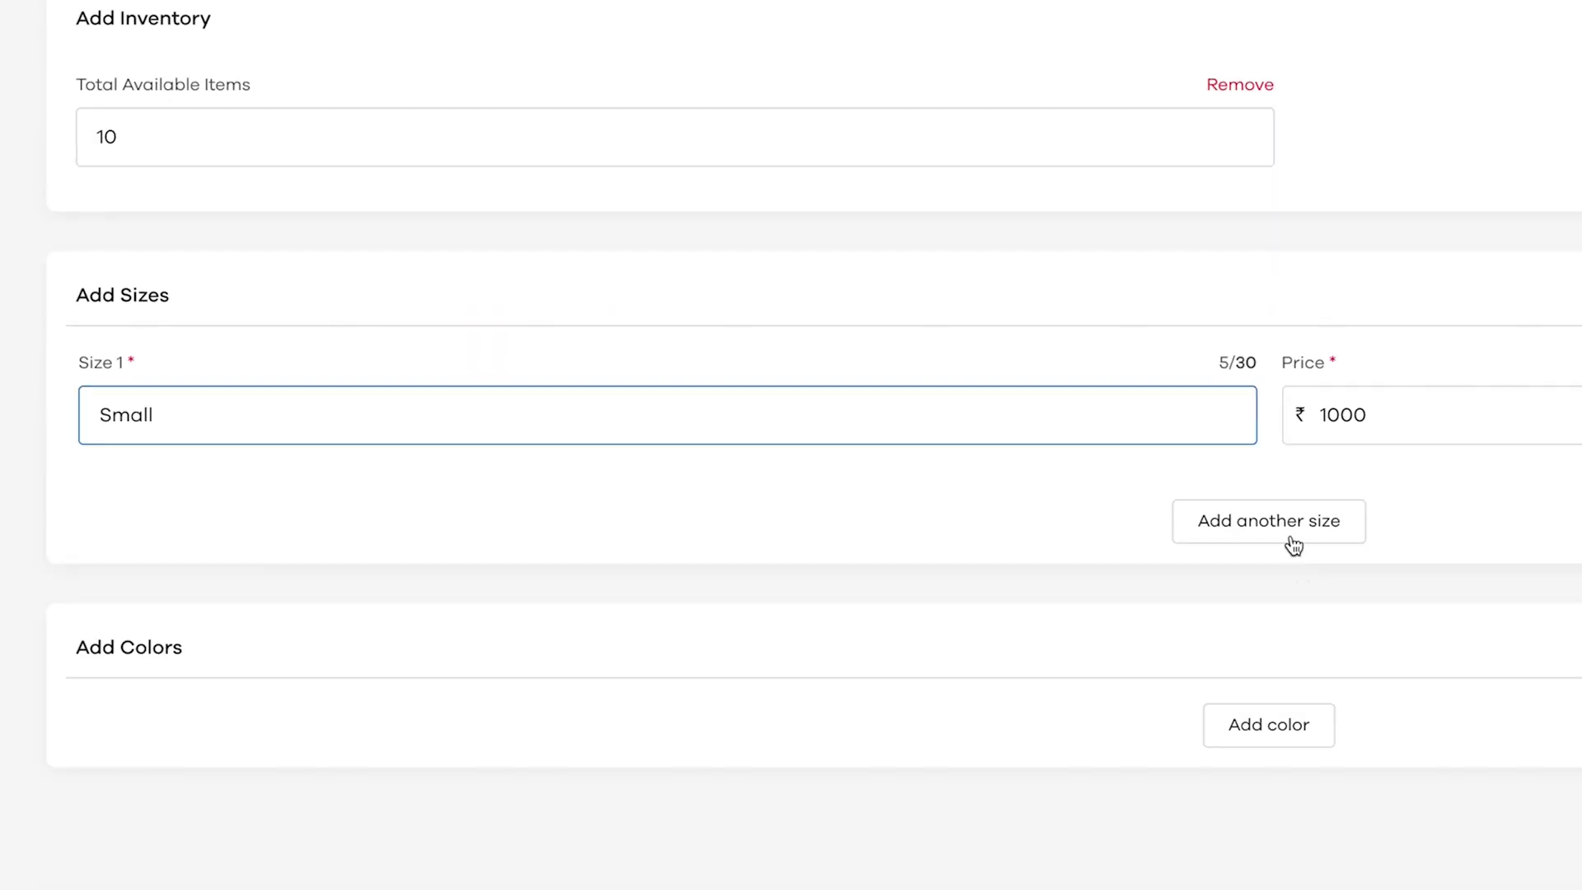
{"action": "left_click", "coordinate": [1286, 733]}
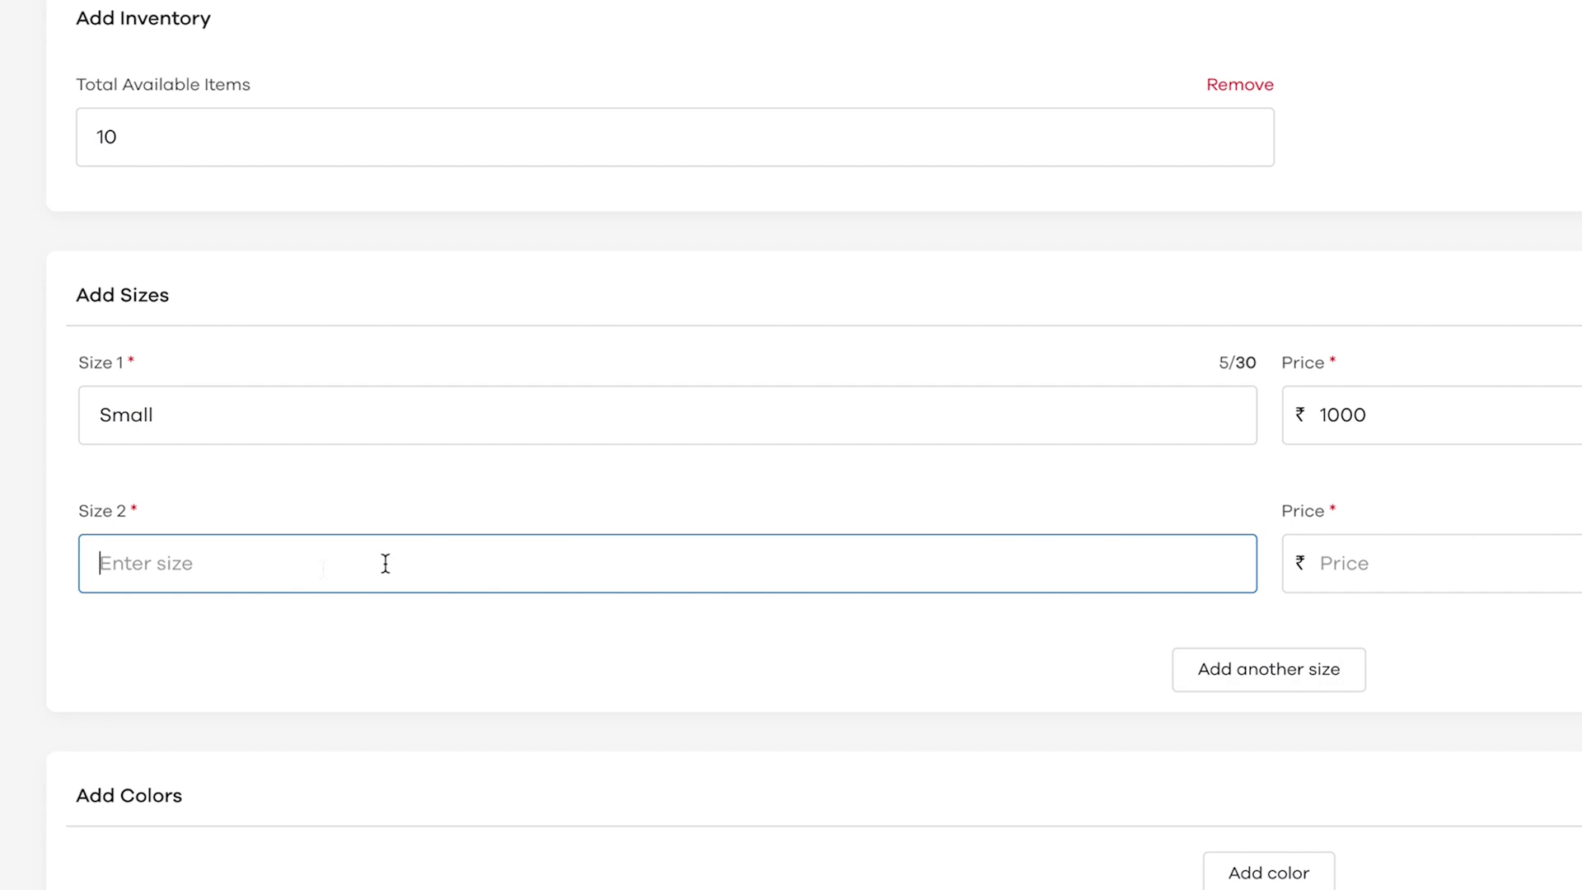
{"action": "type", "text": "Medium"}
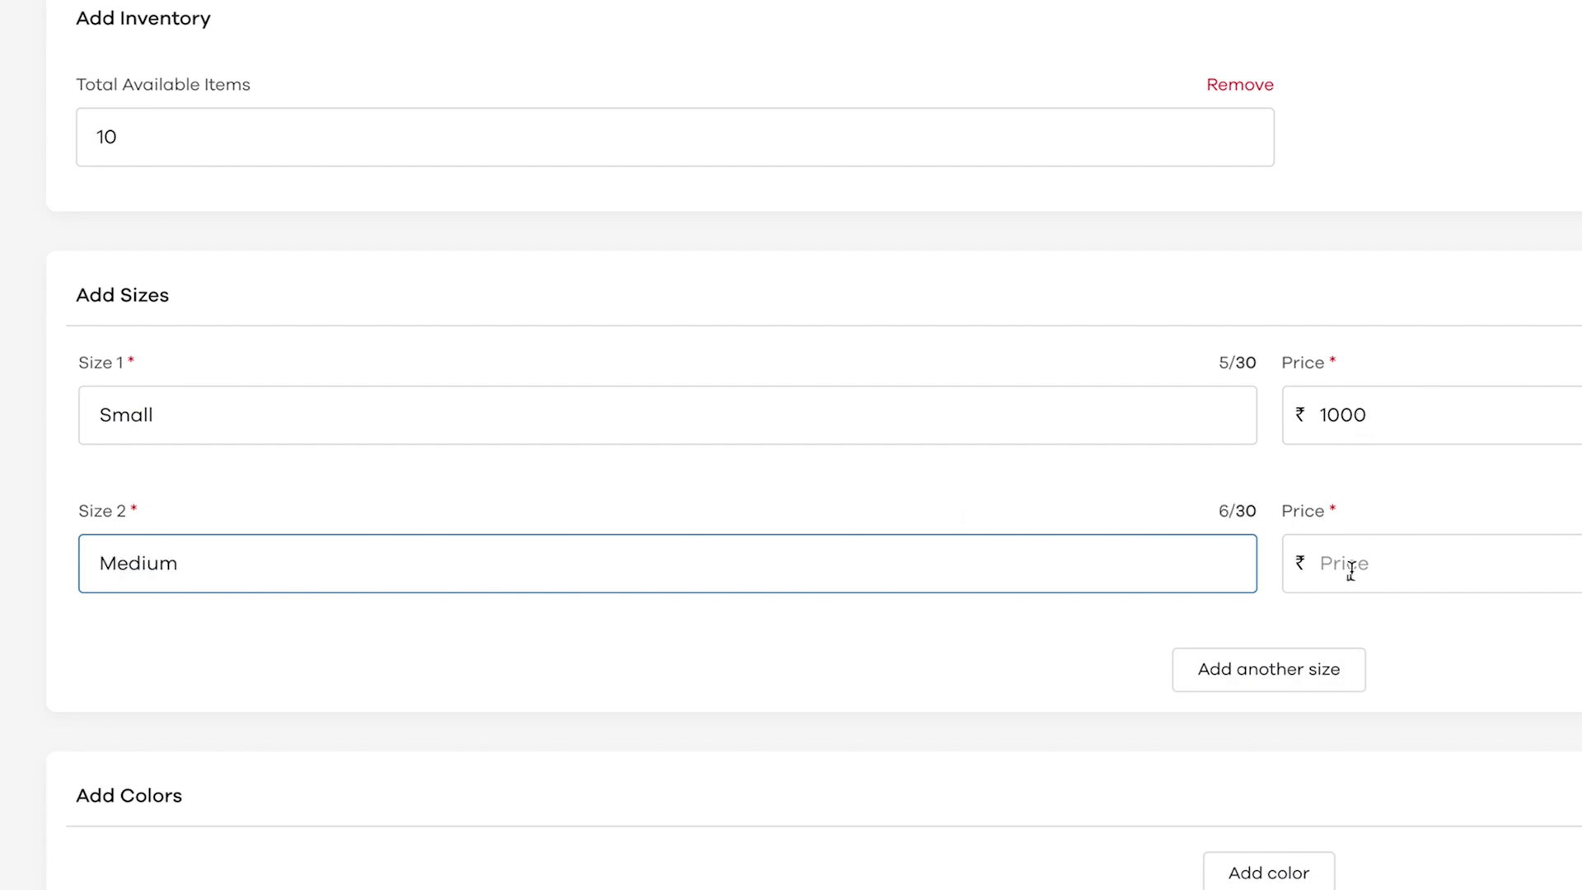
{"action": "left_click_drag", "start_coordinate": [1341, 415], "coordinate": [1315, 409]}
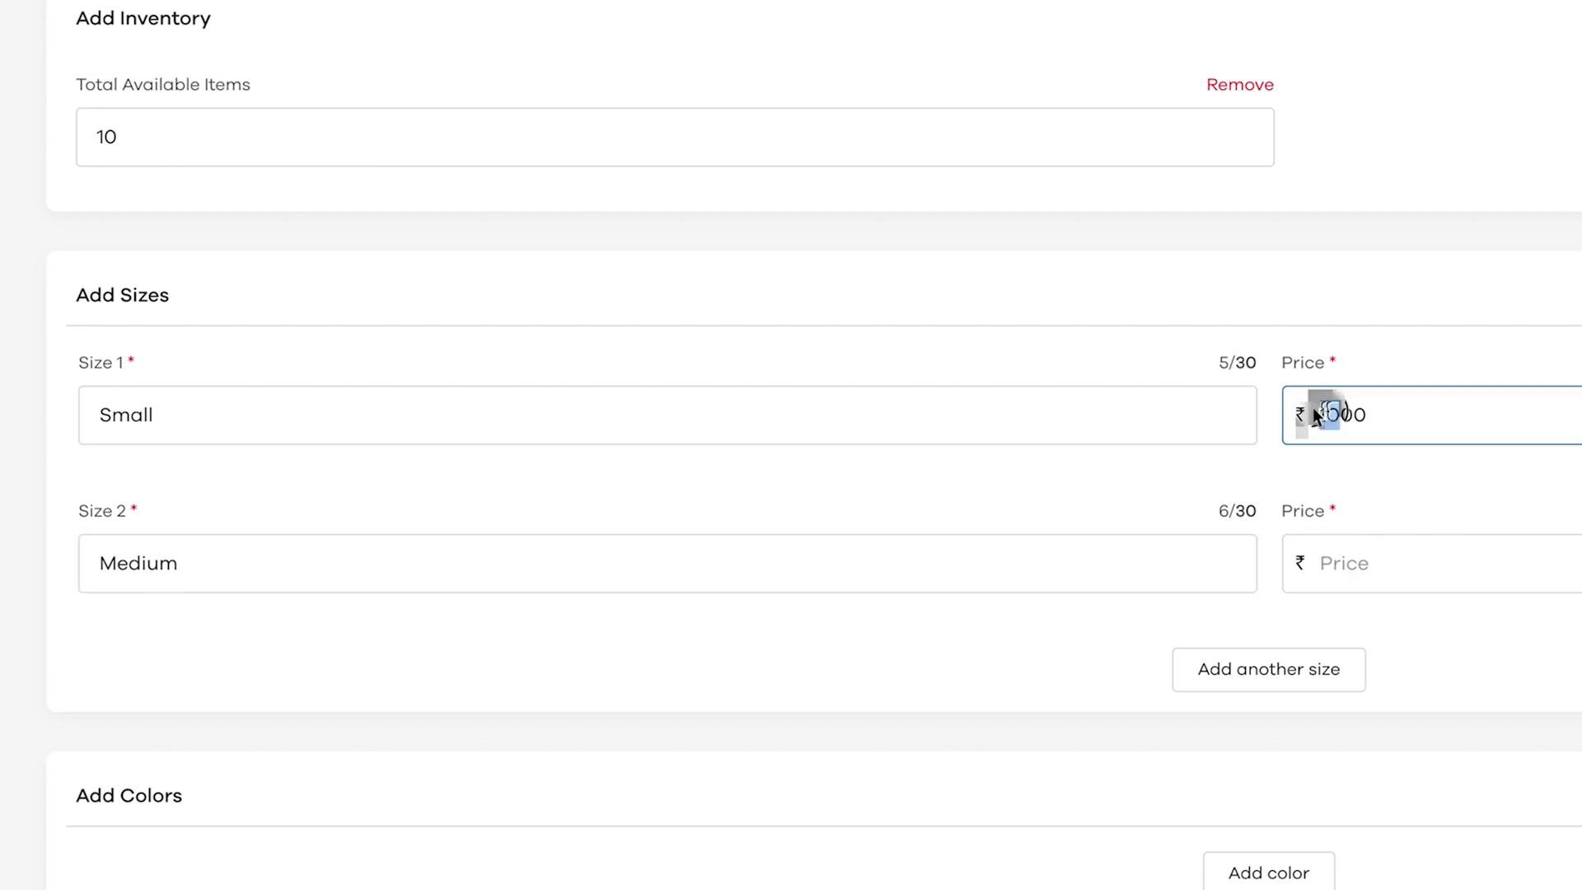
{"action": "type", "text": "8"}
{"action": "left_click", "coordinate": [1360, 572]}
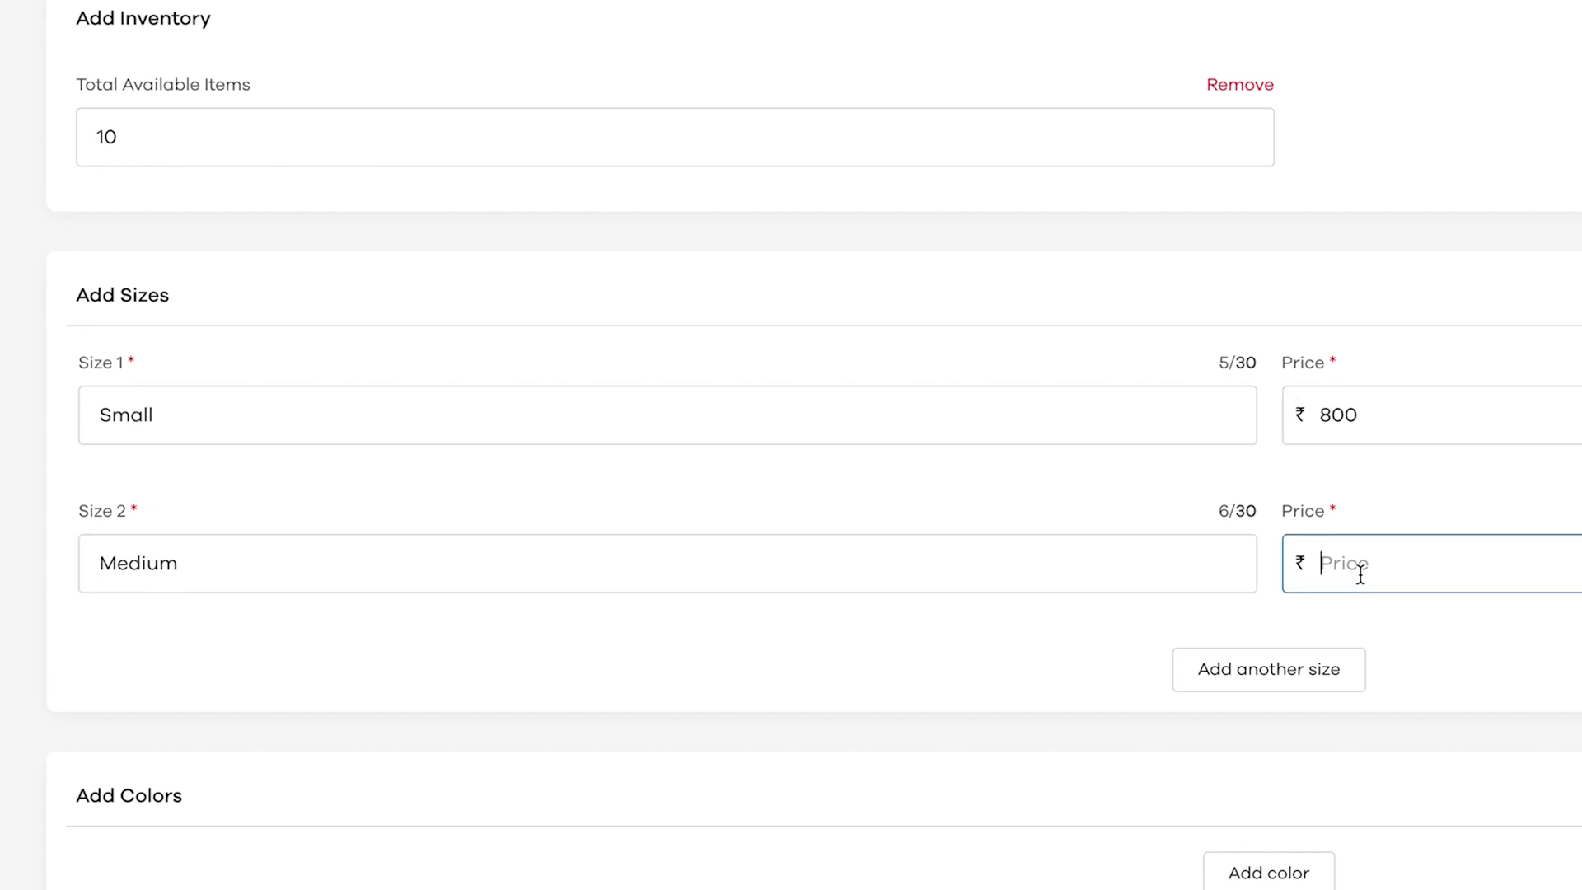
{"action": "type", "text": "900"}
{"action": "left_click", "coordinate": [1224, 680]}
{"action": "type", "text": "Large"}
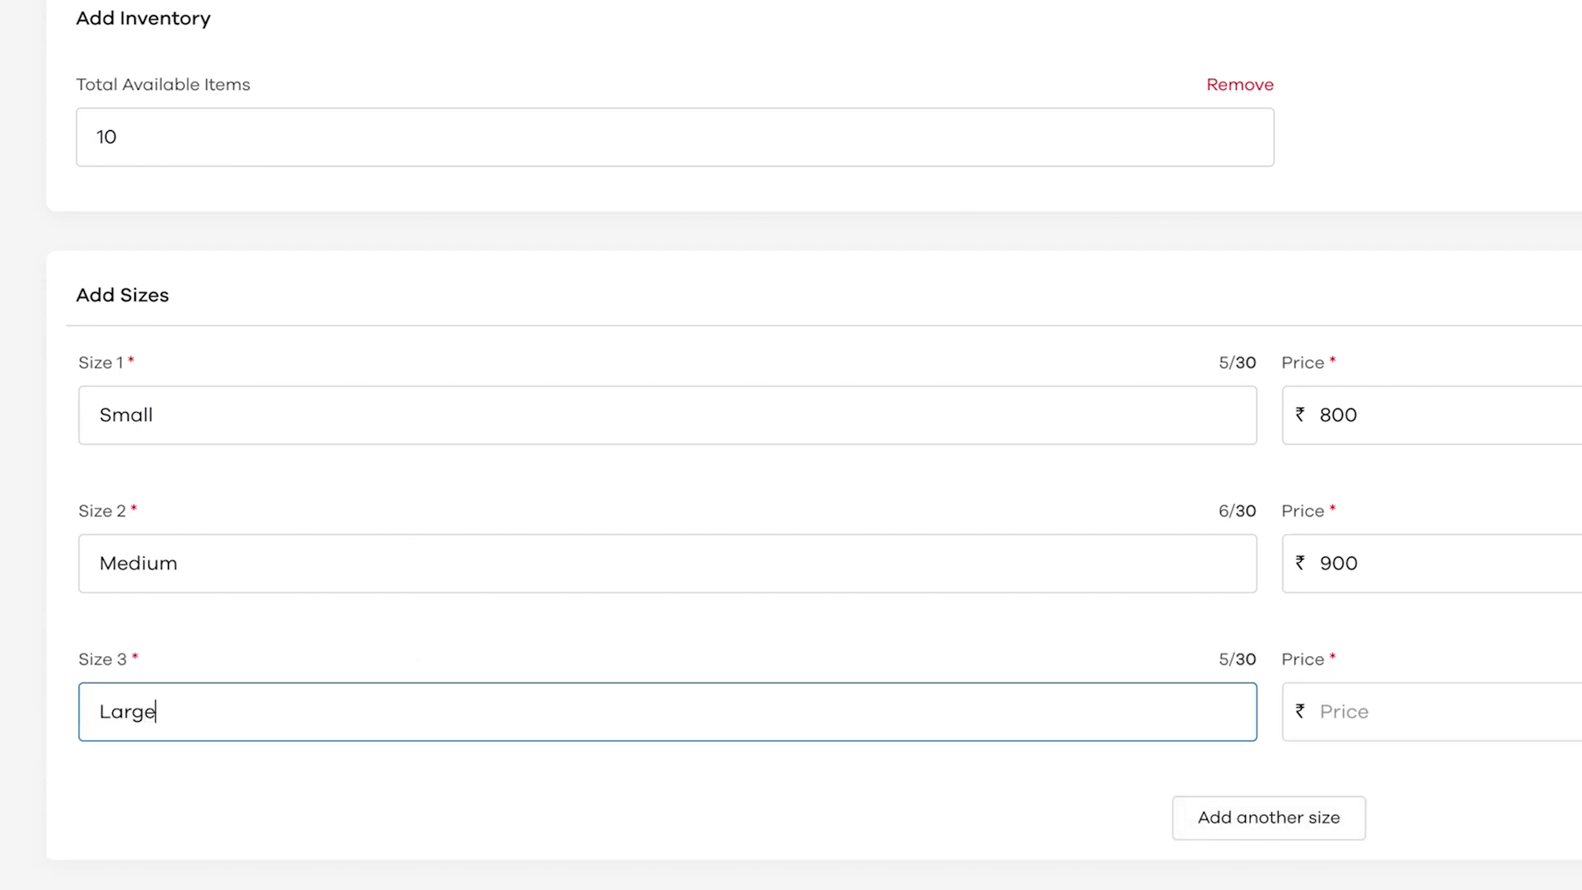
{"action": "left_click", "coordinate": [1455, 703]}
{"action": "type", "text": "1"}
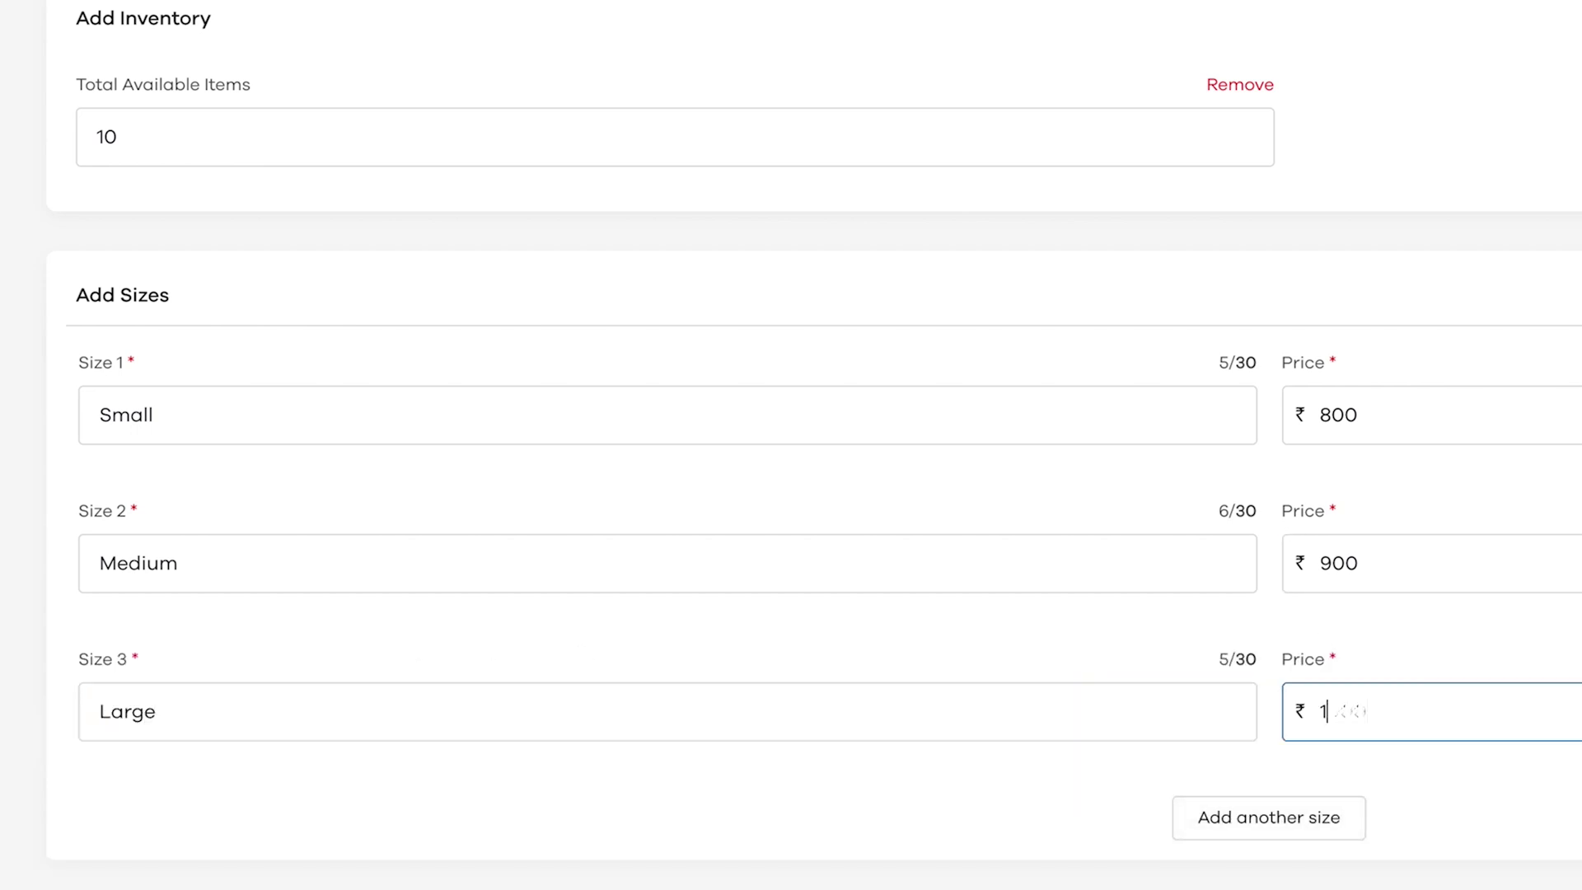
{"action": "type", "text": "000"}
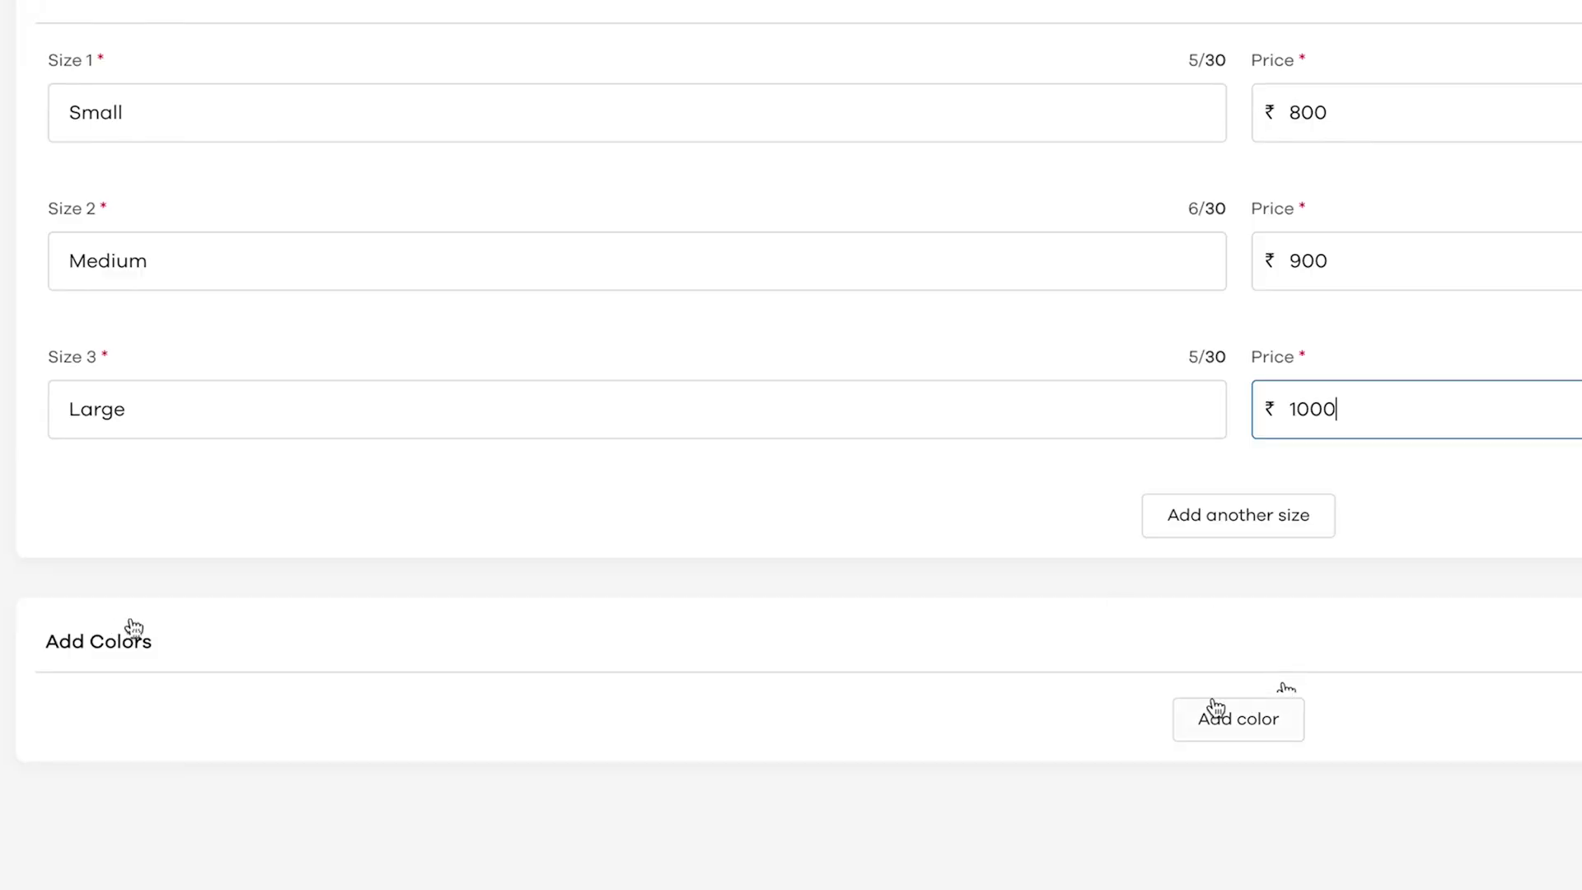
Add the colour Black to the T-shirt and save the product.
{"action": "left_click", "coordinate": [1245, 716]}
{"action": "scroll", "coordinate": [1267, 700], "scroll_direction": "down", "scroll_amount": 2}
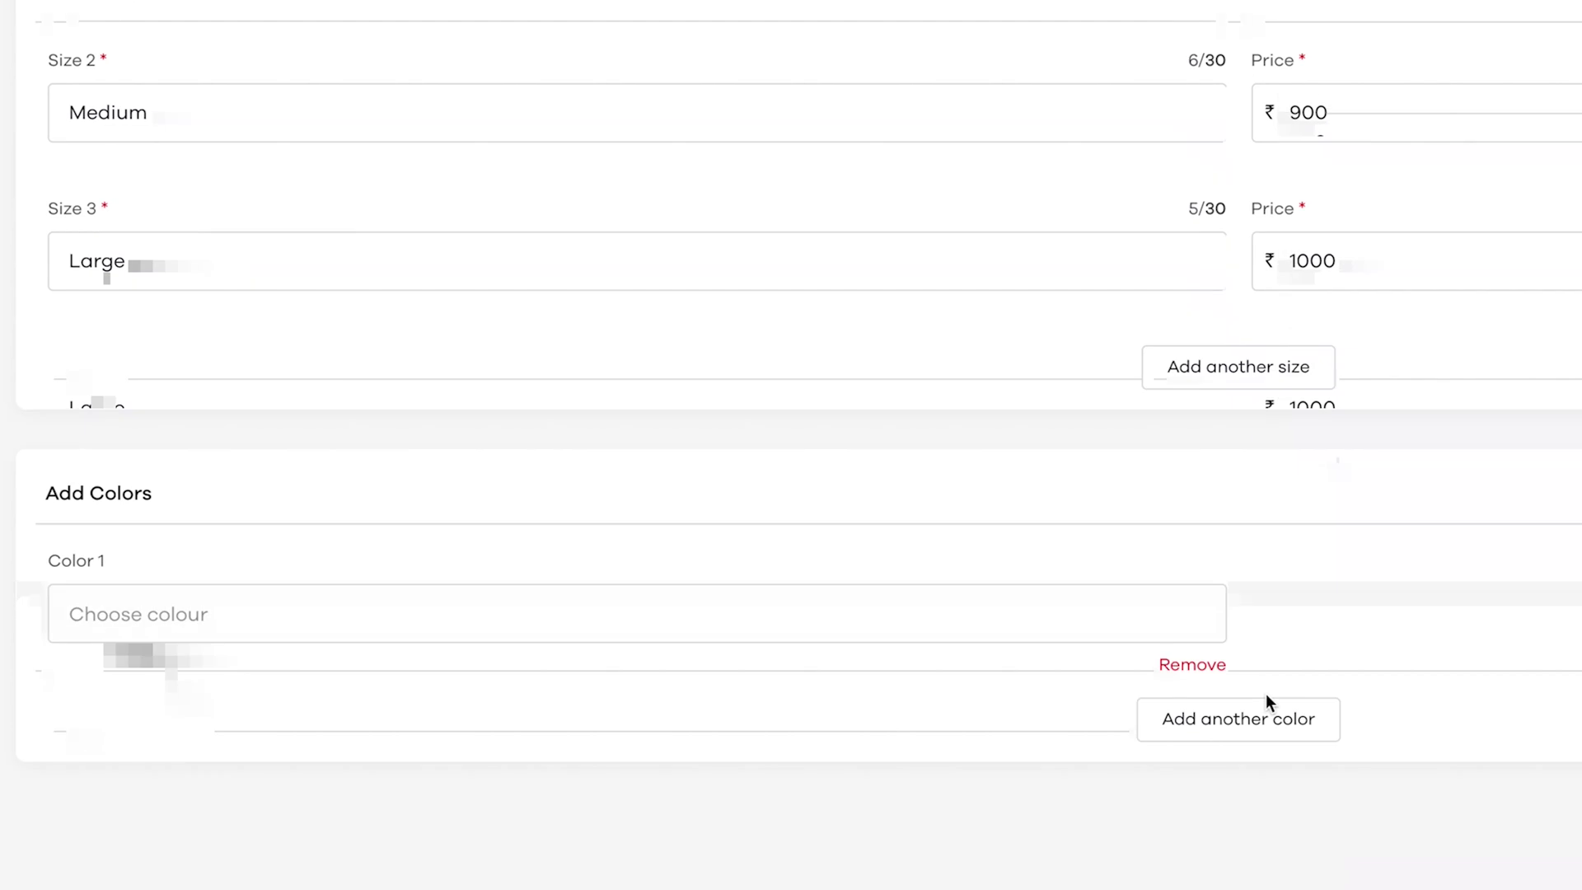
{"action": "left_click", "coordinate": [984, 622]}
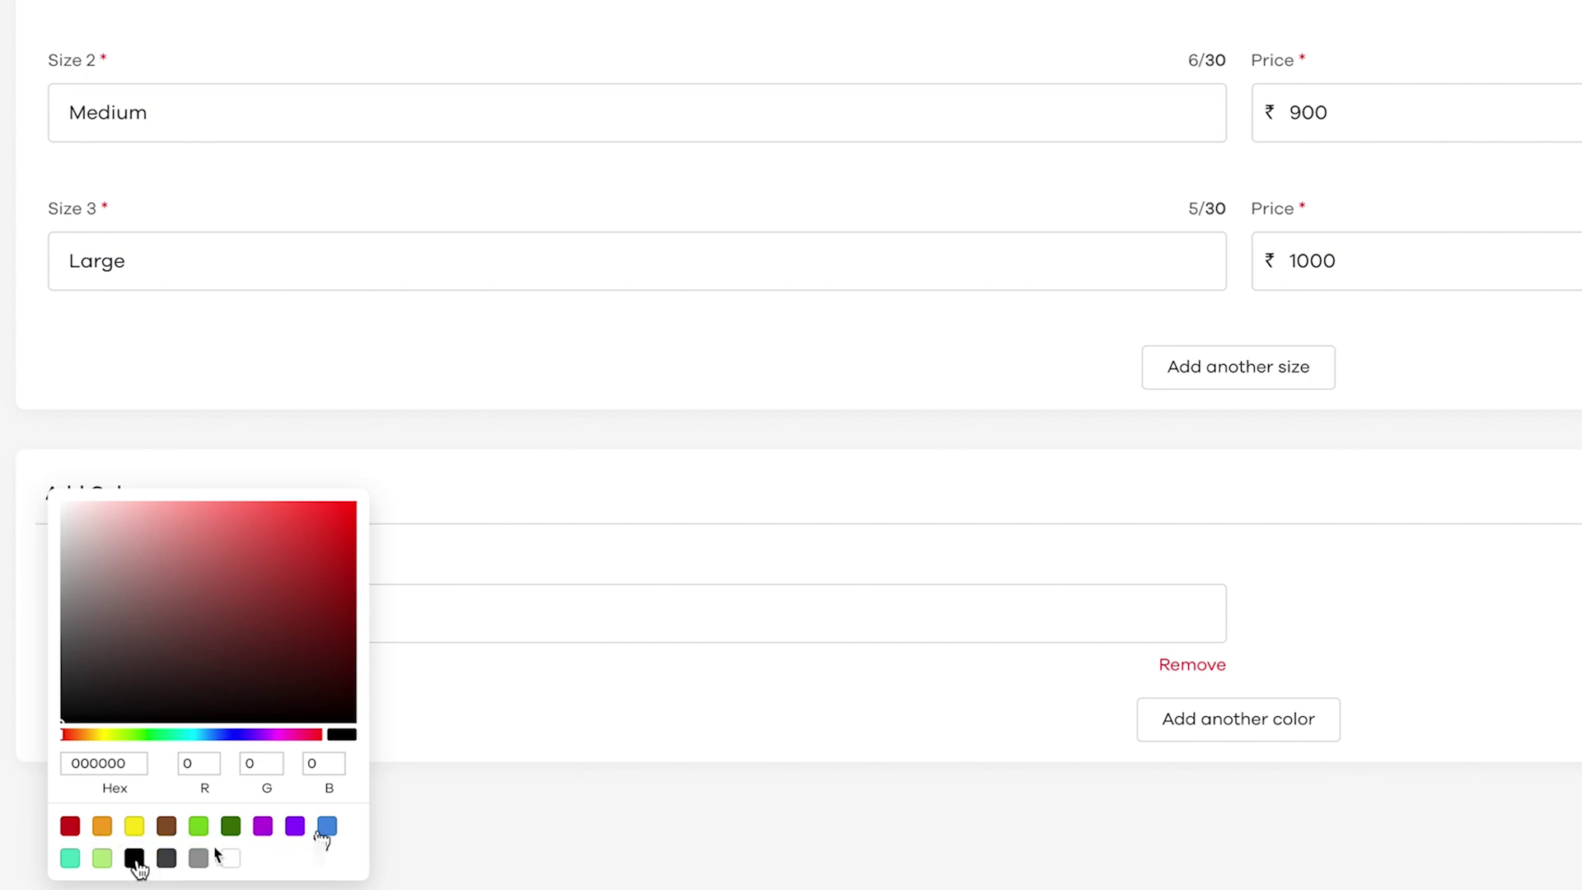
{"action": "left_click", "coordinate": [907, 803]}
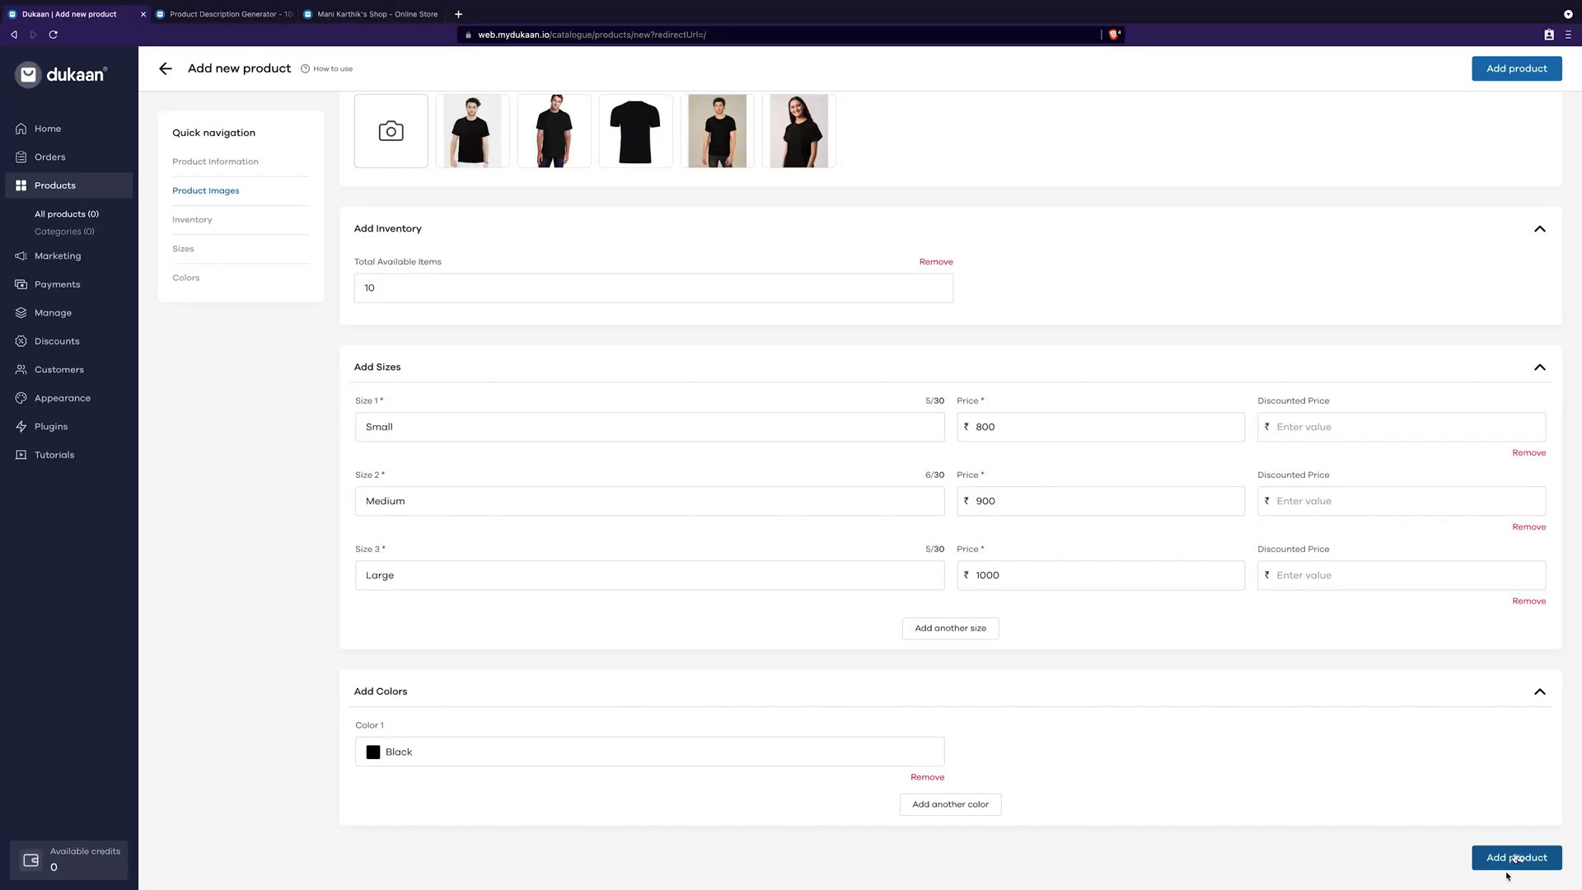
{"action": "left_click", "coordinate": [1522, 866]}
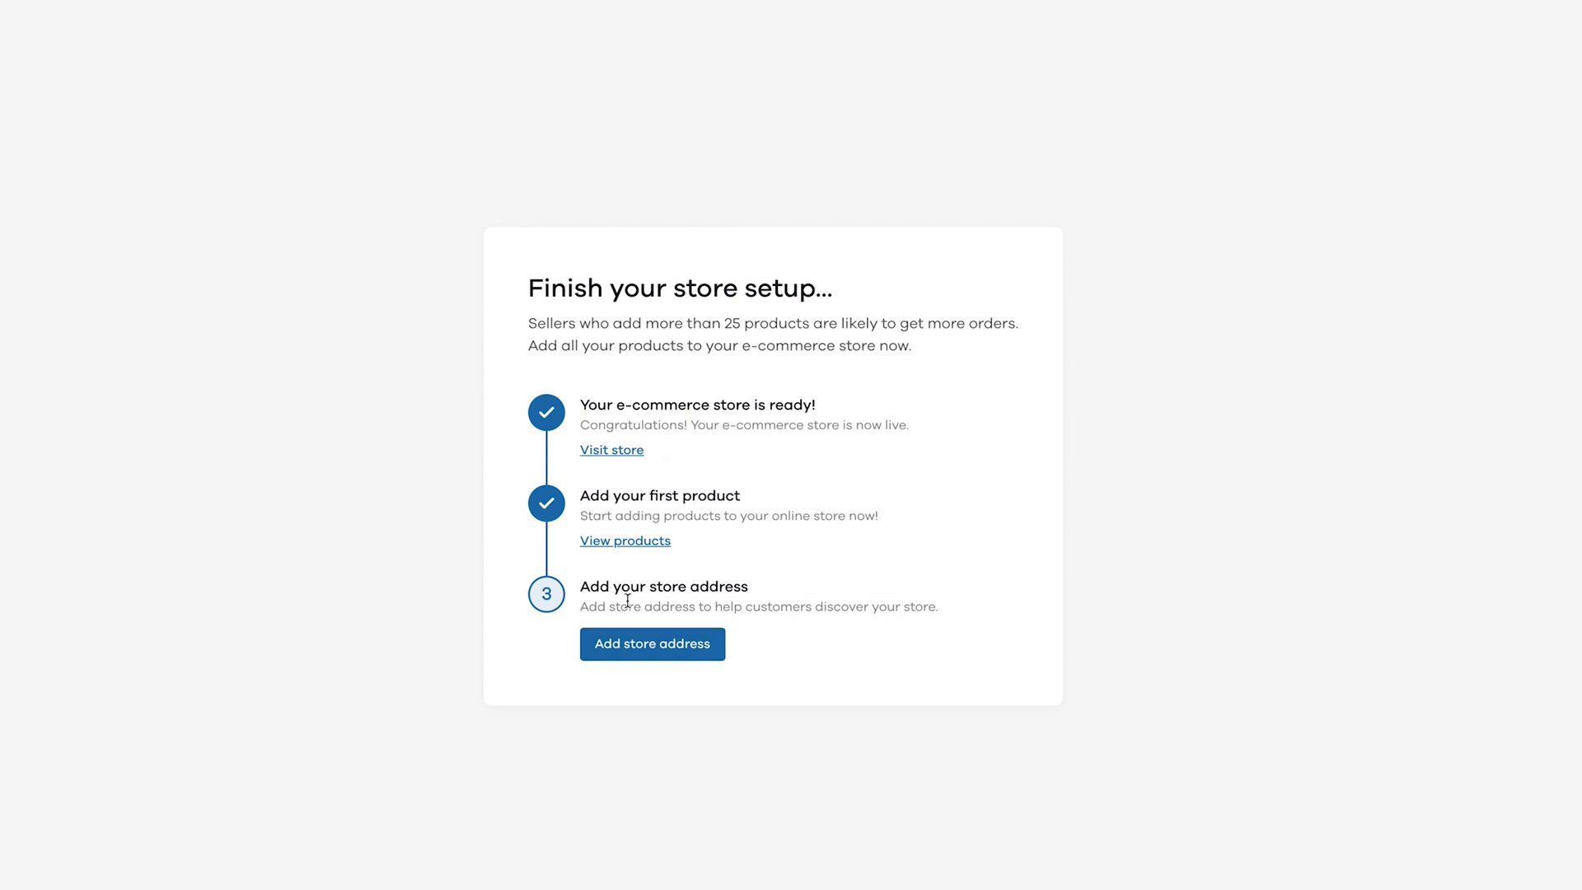
Enter the store's postal address in the address dialog and save it.
{"action": "left_click", "coordinate": [657, 647]}
{"action": "left_click", "coordinate": [611, 668]}
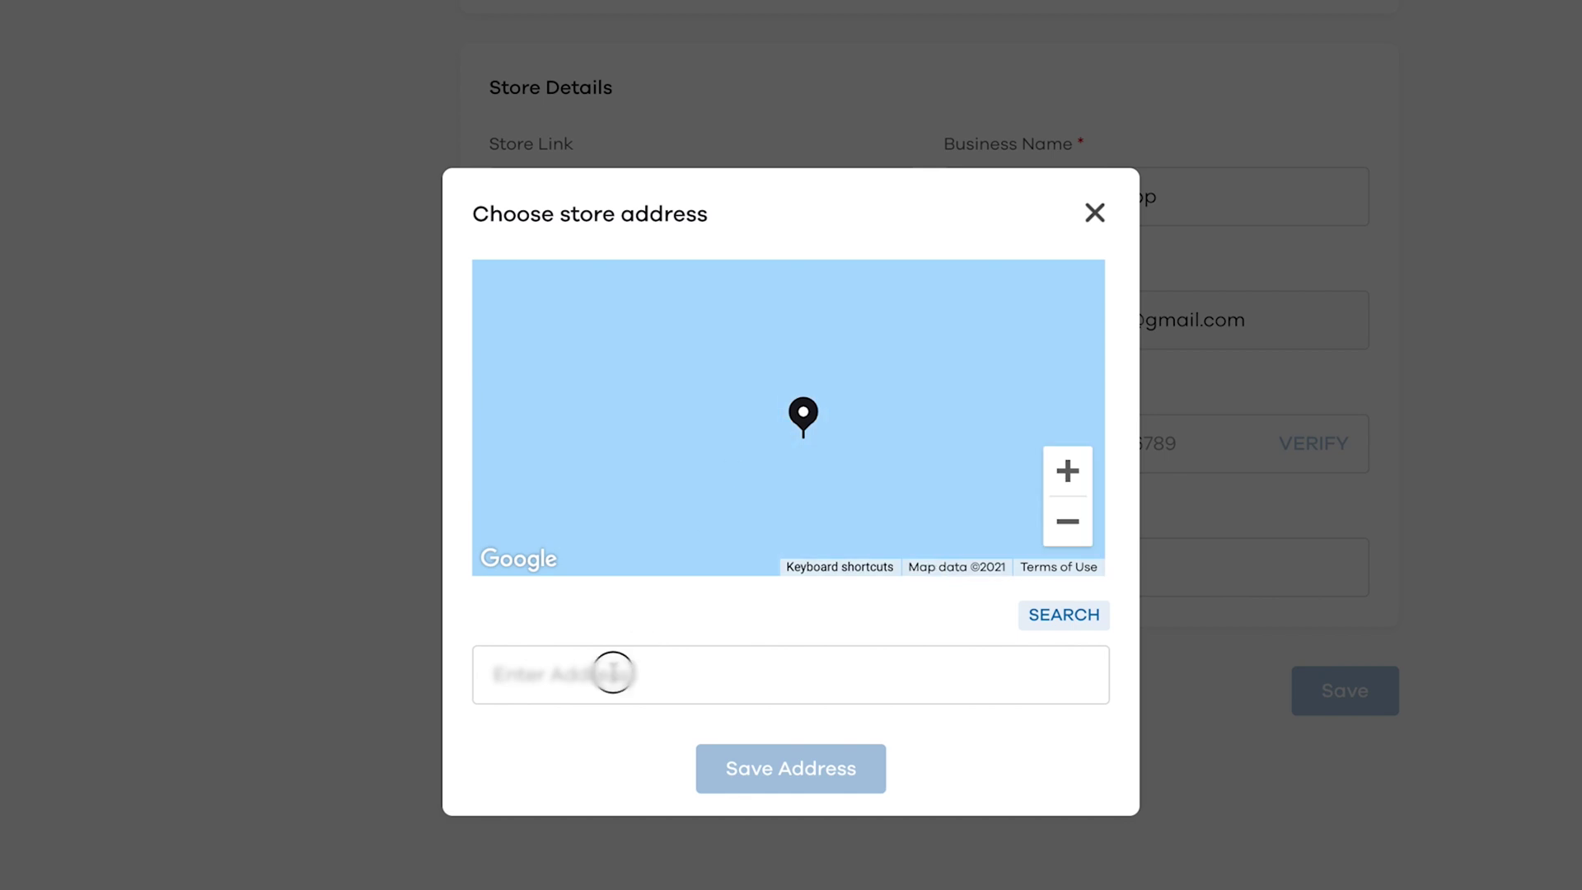
{"action": "type", "text": "Subhash Na"}
{"action": "type", "text": "gar Elamakka"}
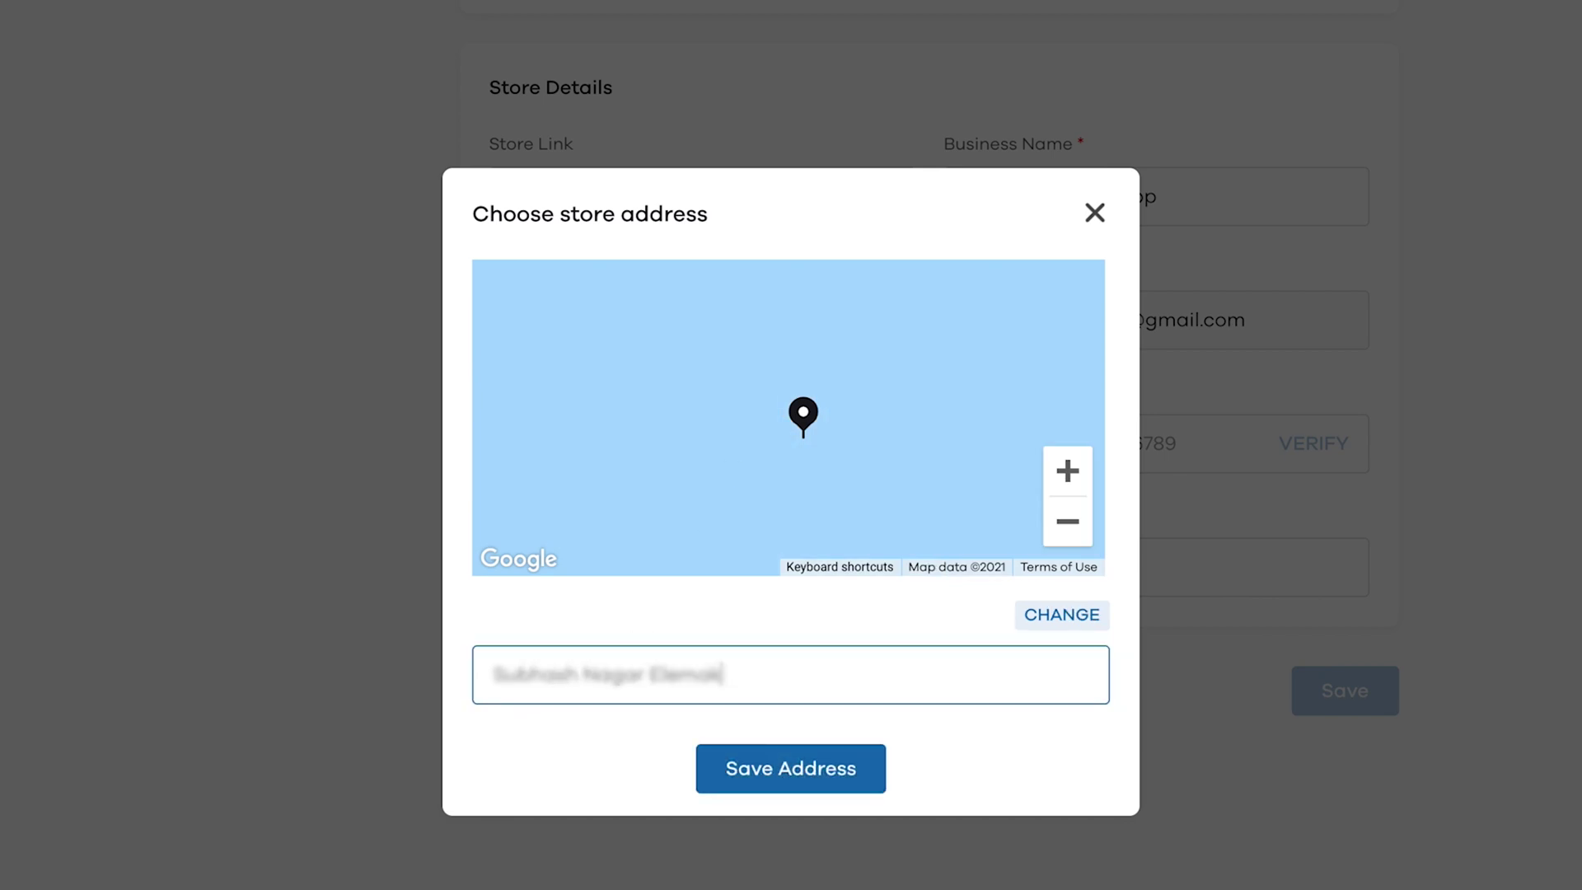
{"action": "type", "text": "ra Kochi"}
{"action": "left_click", "coordinate": [780, 774]}
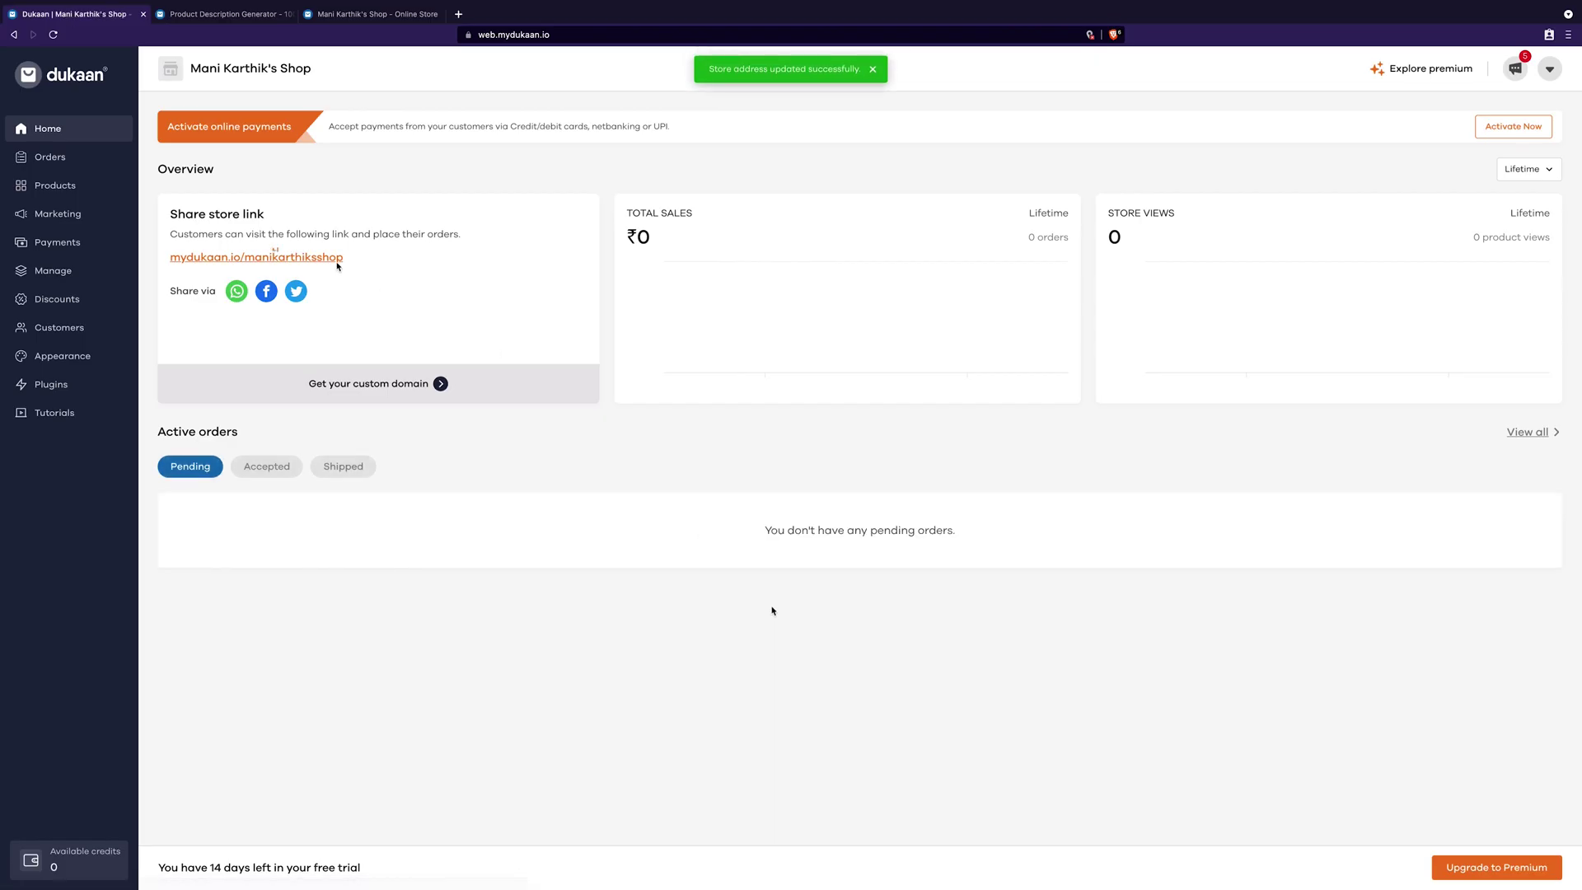
{"action": "left_click", "coordinate": [274, 257]}
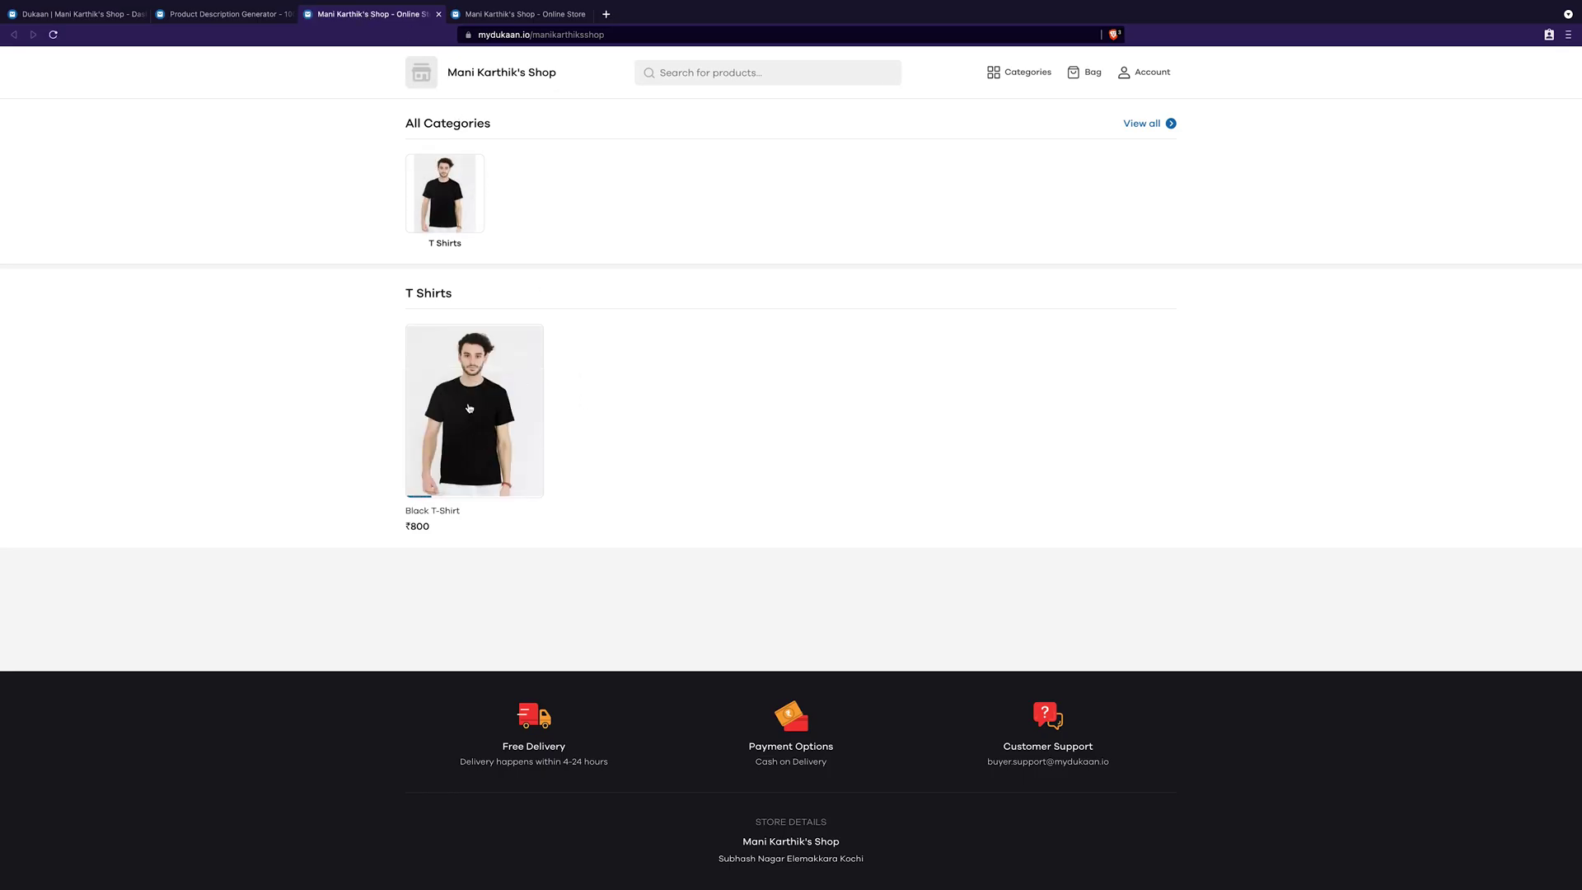
{"action": "left_click", "coordinate": [478, 437]}
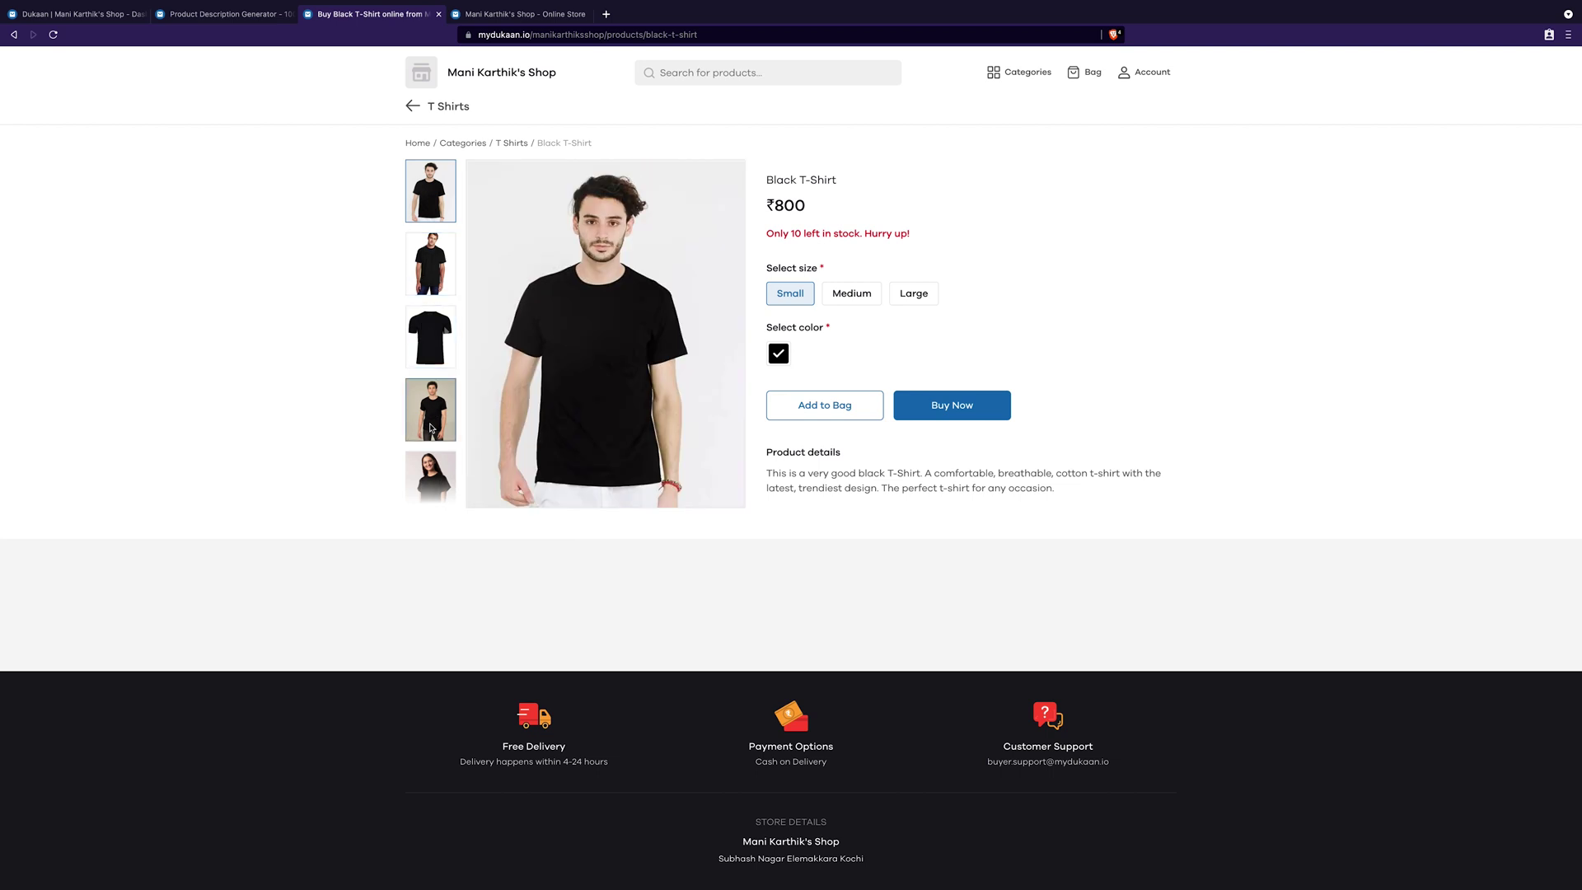
{"action": "left_click", "coordinate": [418, 80]}
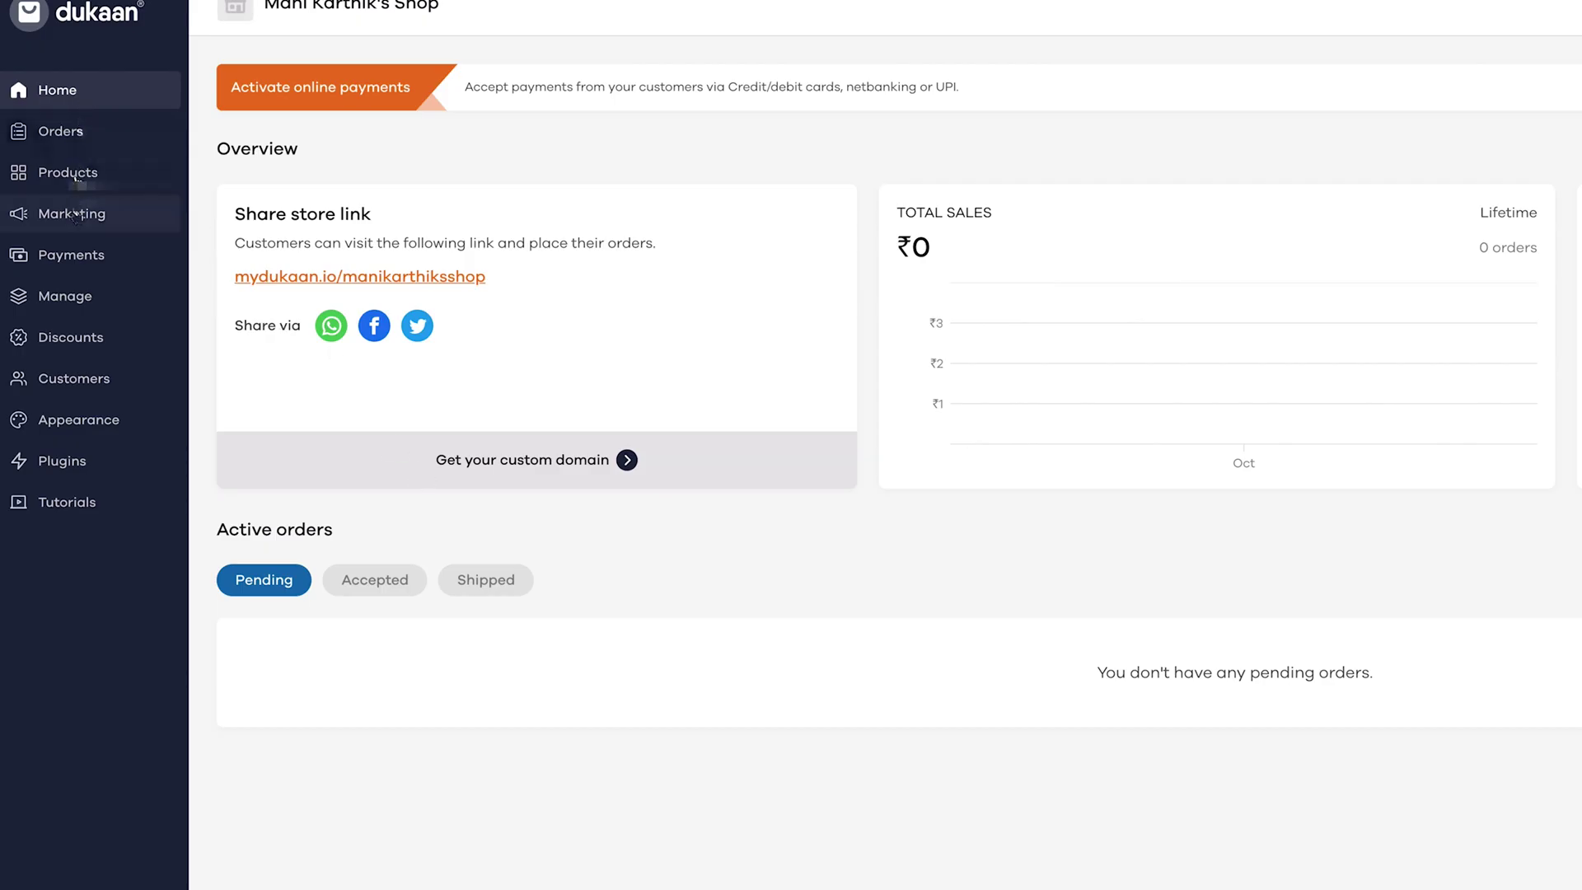
Go to Payments and launch Dukaan Pay setup to link a bank account.
{"action": "left_click", "coordinate": [72, 259]}
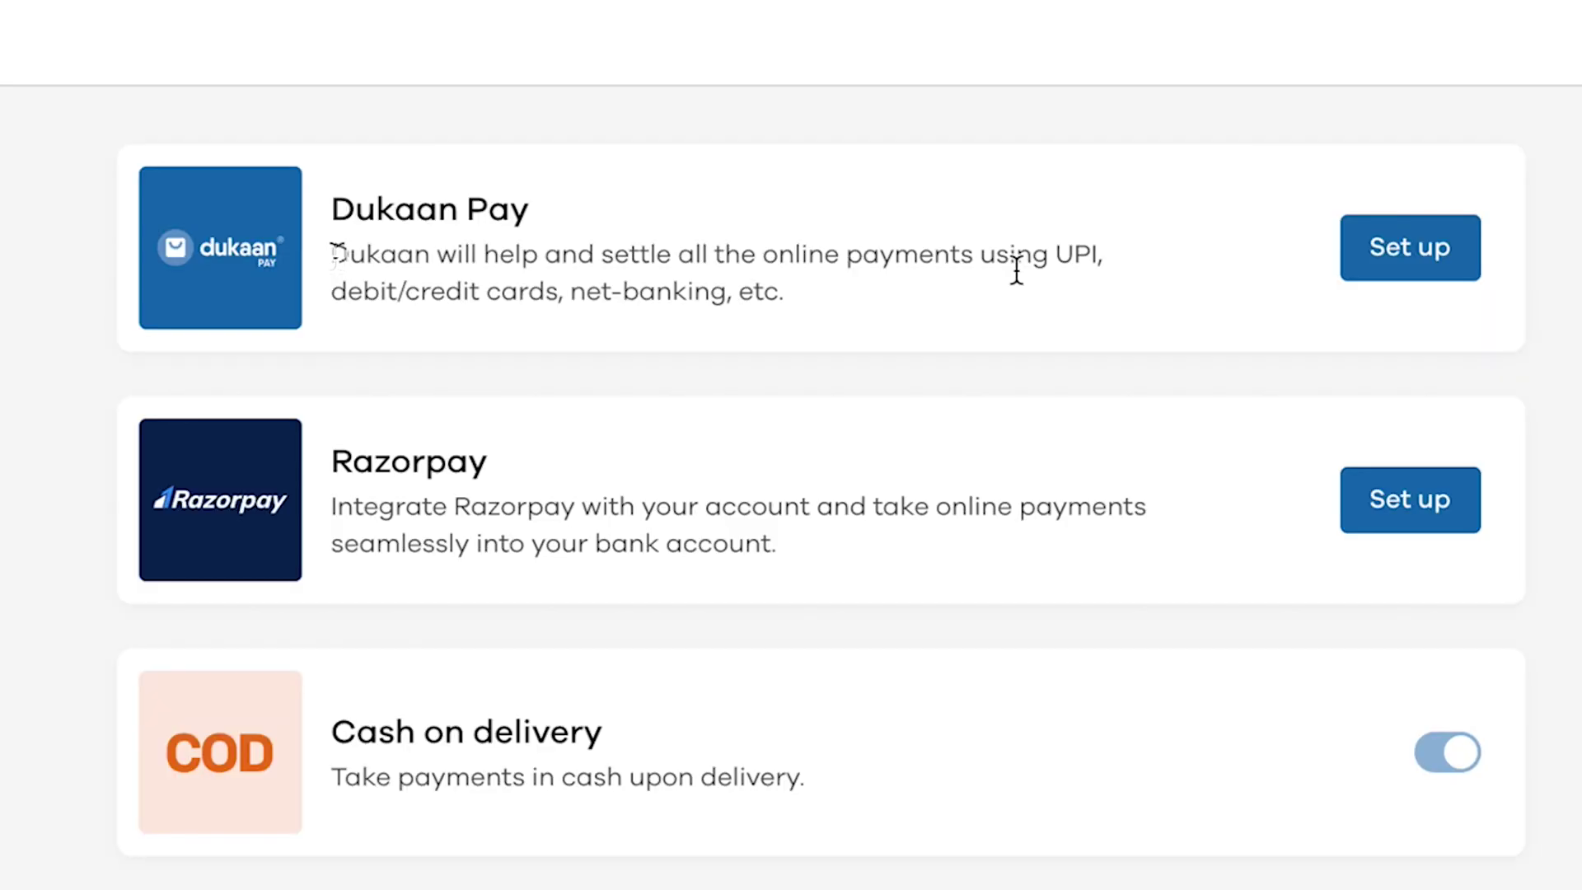
{"action": "triple_click", "coordinate": [732, 224]}
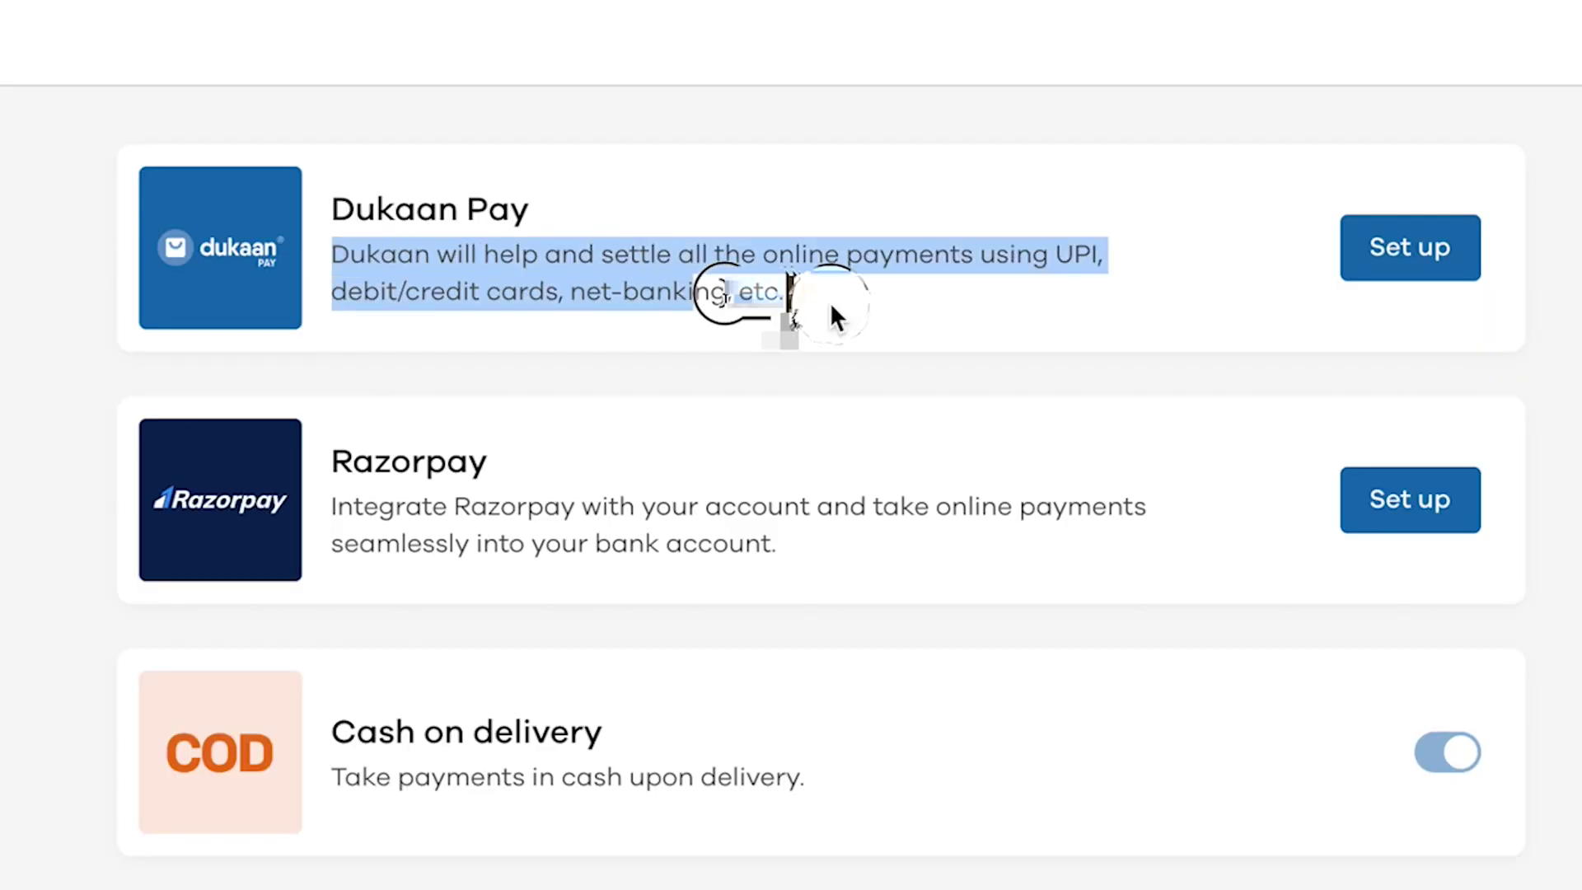
{"action": "left_click", "coordinate": [864, 304]}
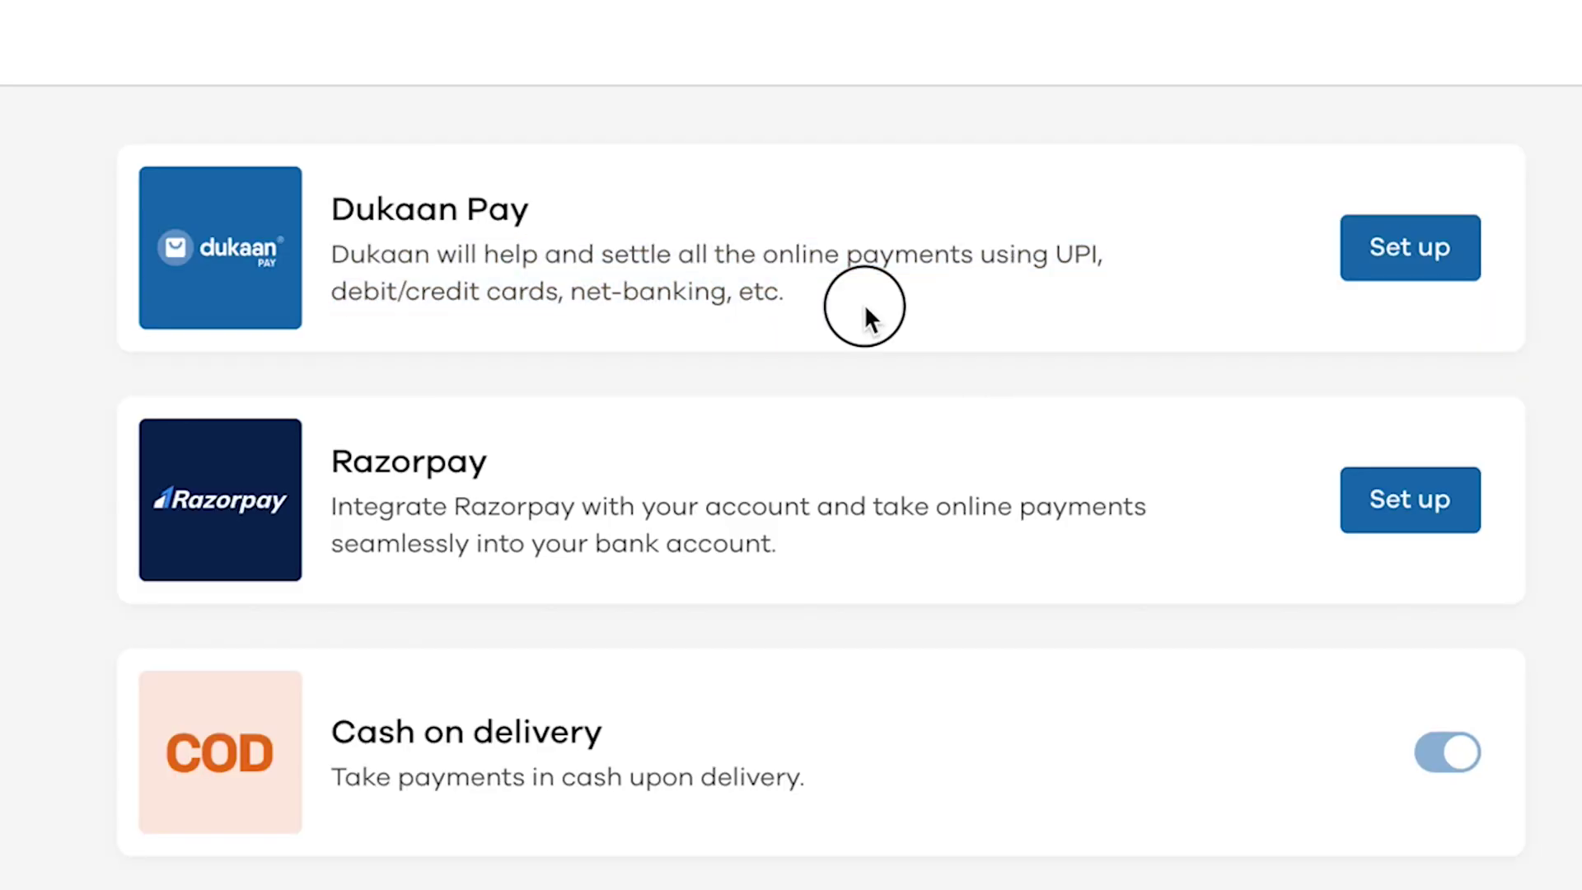
{"action": "left_click", "coordinate": [1436, 248]}
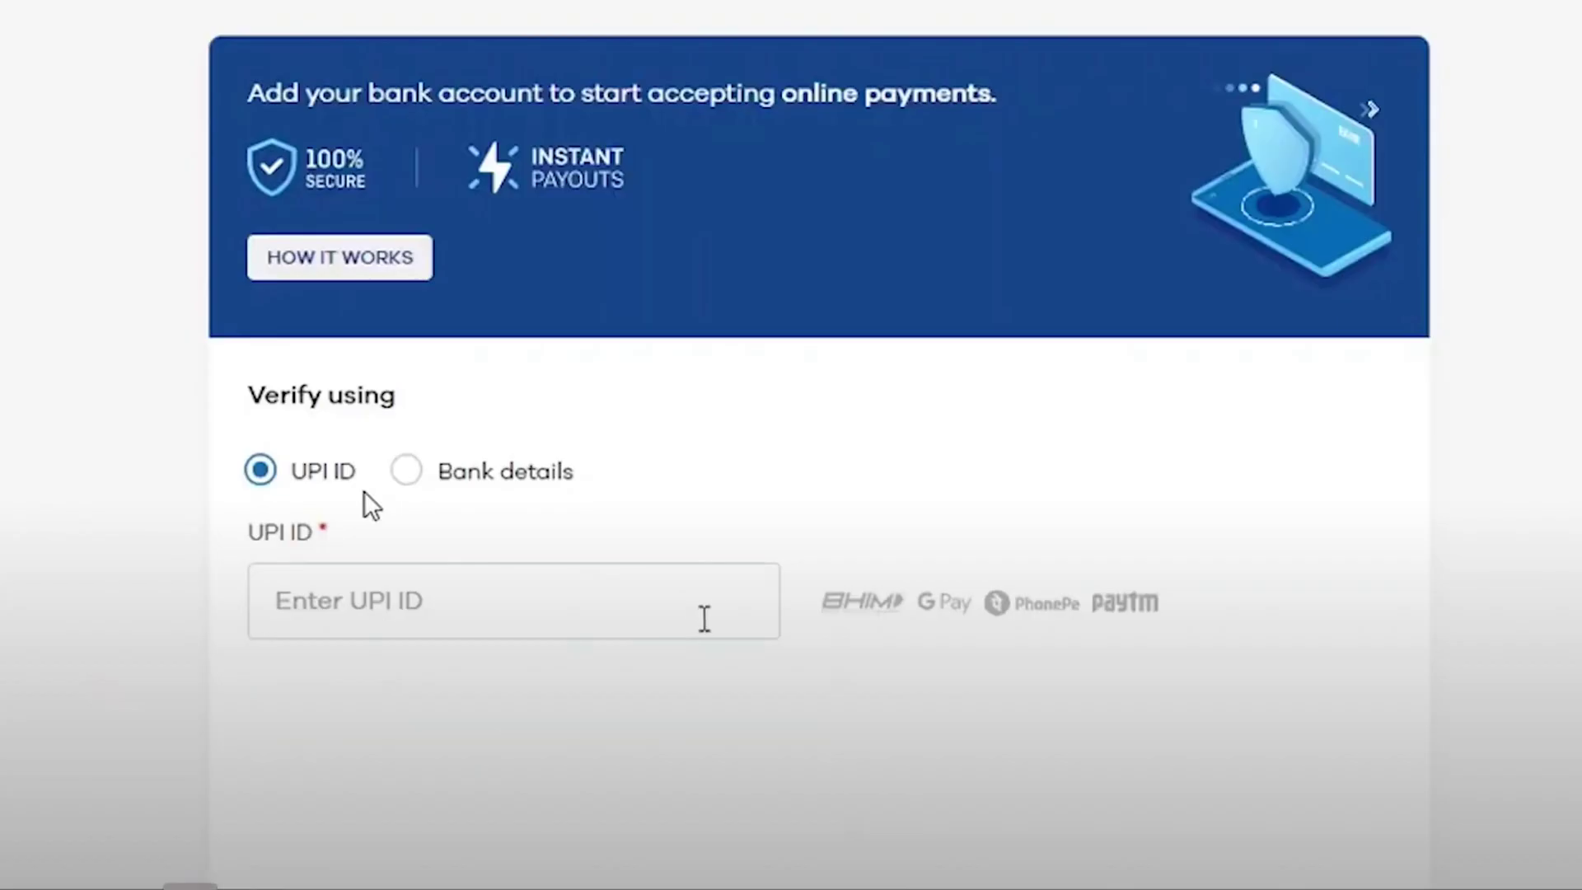
Enter a UPI ID for payouts, then clear the field again.
{"action": "left_click", "coordinate": [301, 567]}
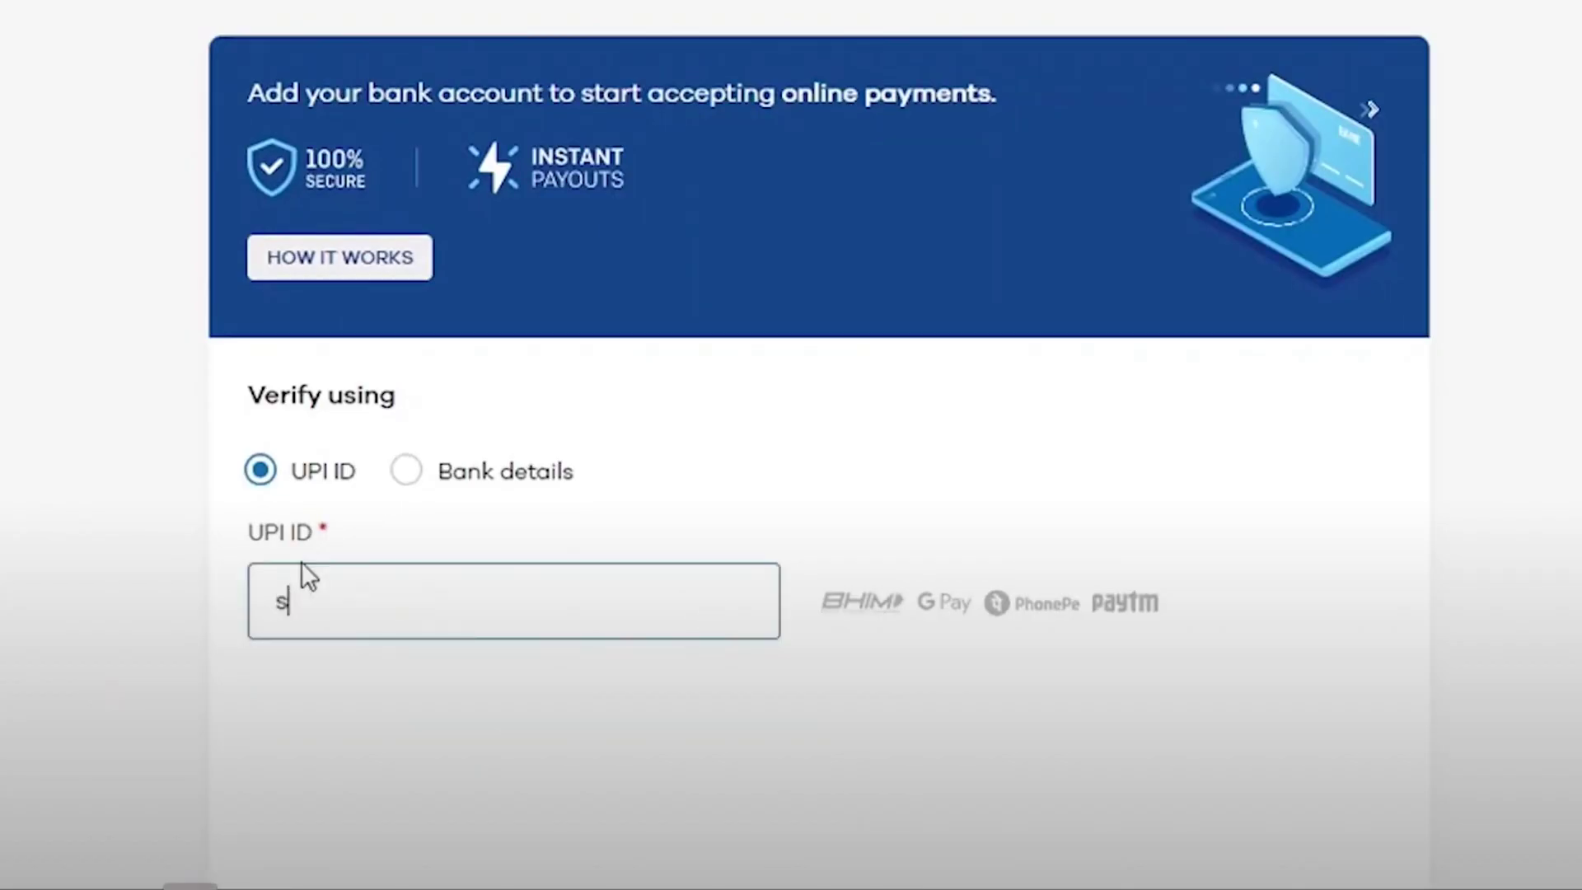
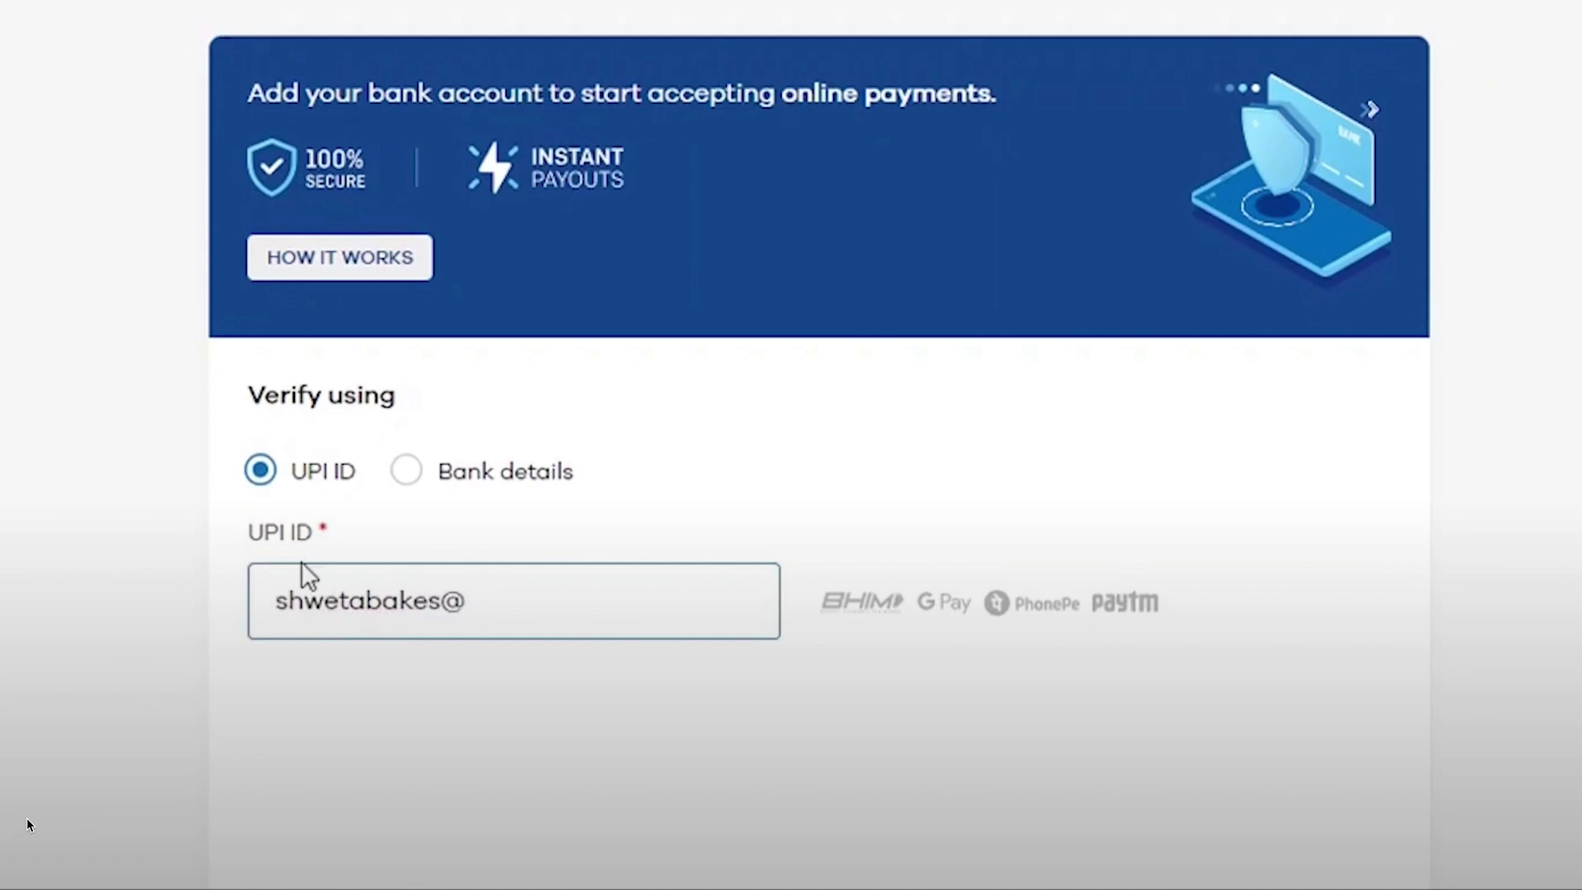
{"action": "key", "text": "ctrl+a"}
{"action": "key", "text": "BackSpace"}
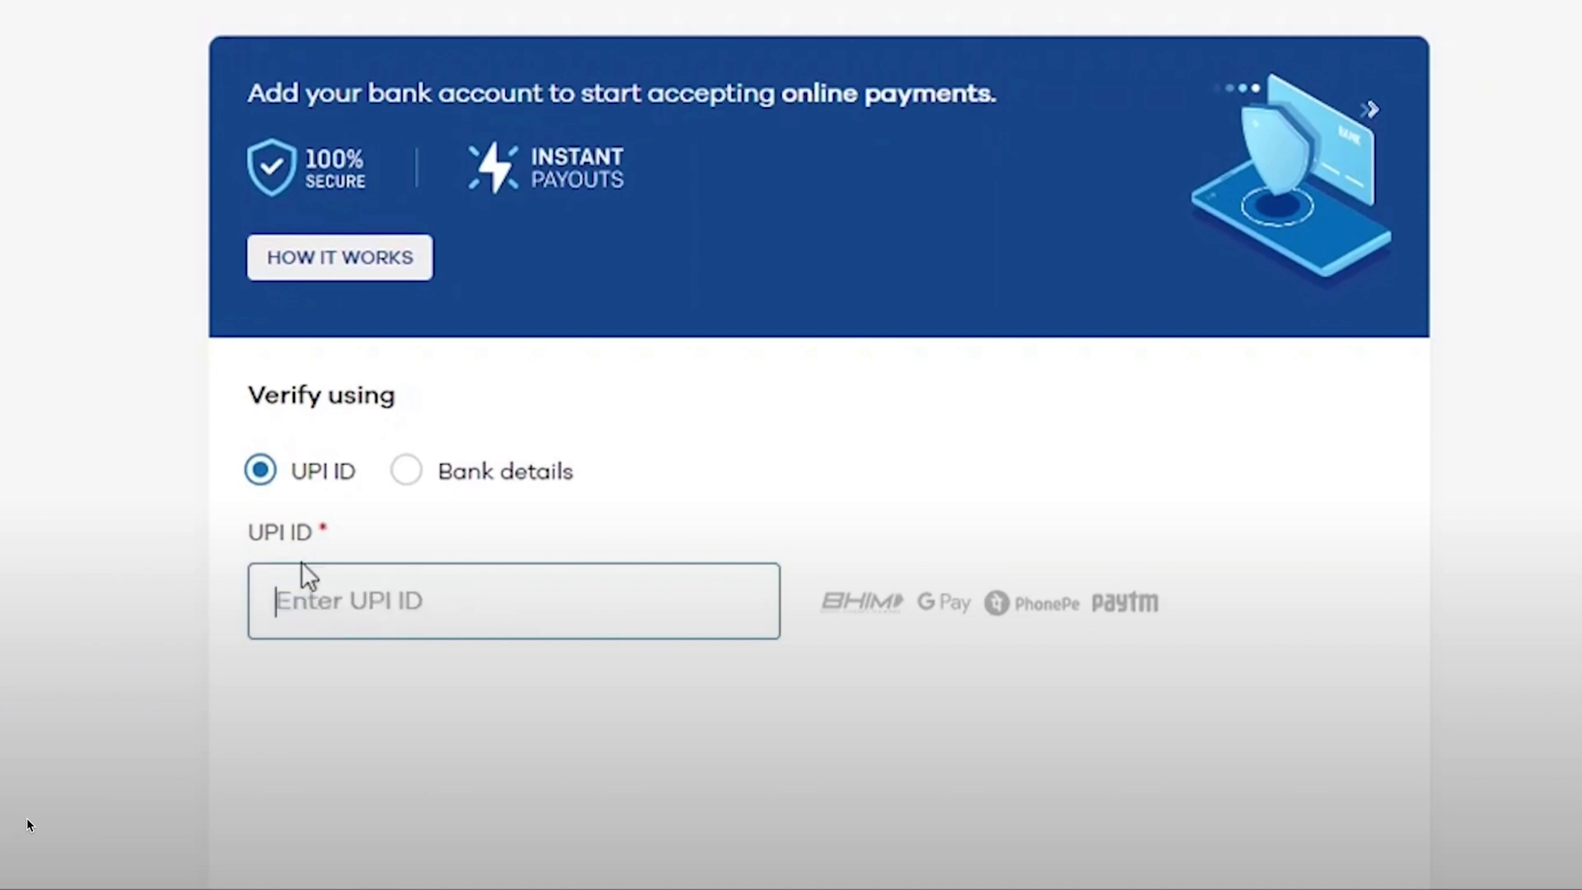
Choose to verify with bank details and accept all terms & conditions.
{"action": "left_click", "coordinate": [416, 473]}
{"action": "scroll", "coordinate": [358, 635], "scroll_direction": "down", "scroll_amount": 2}
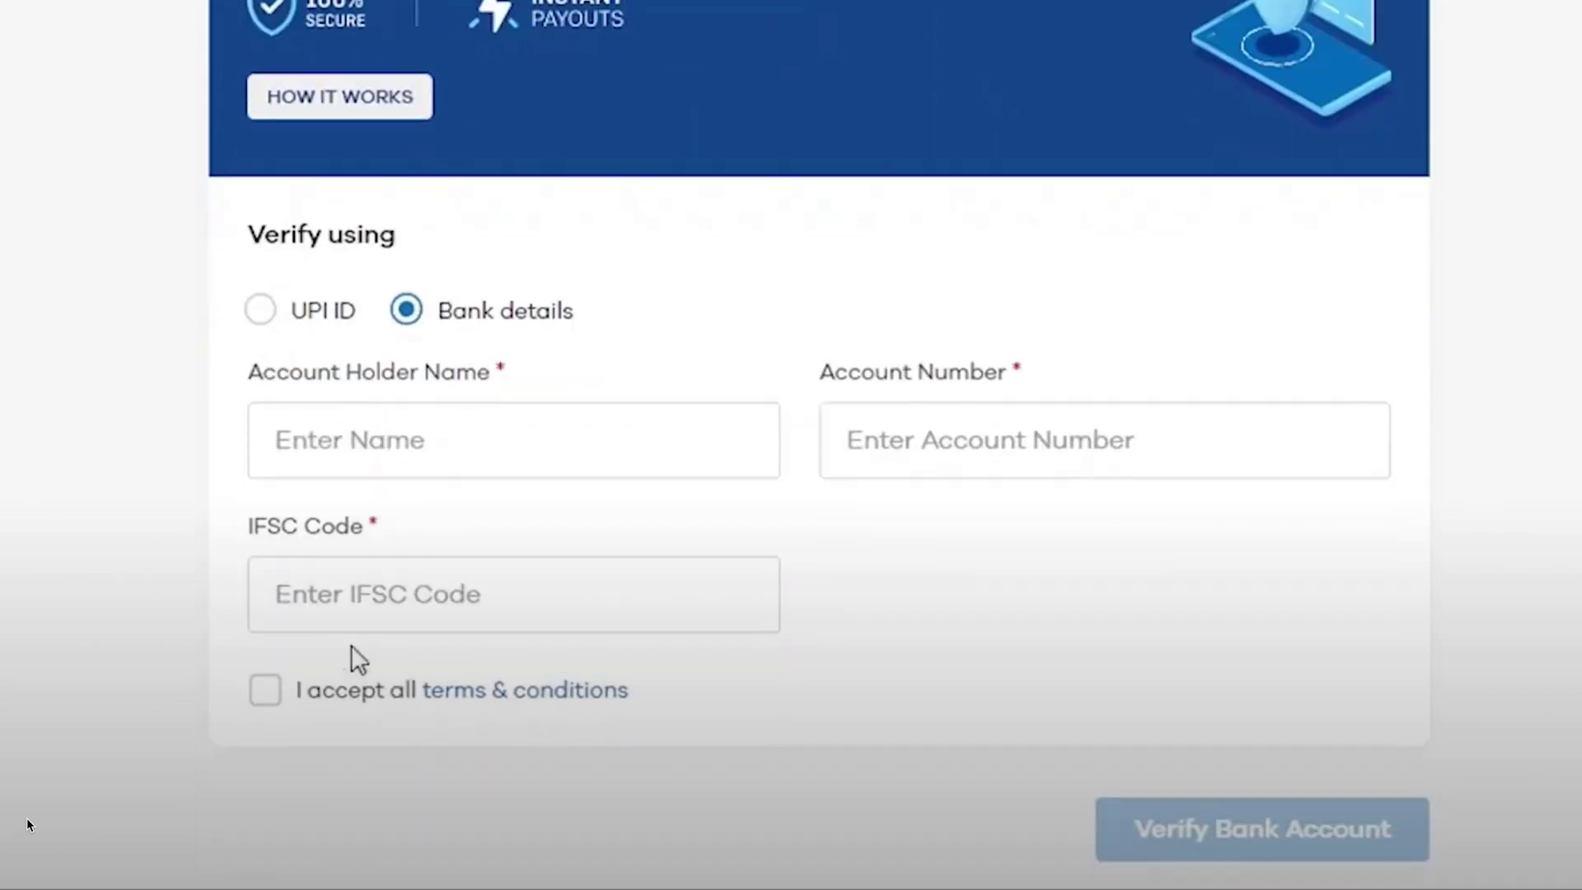
{"action": "left_click", "coordinate": [265, 690]}
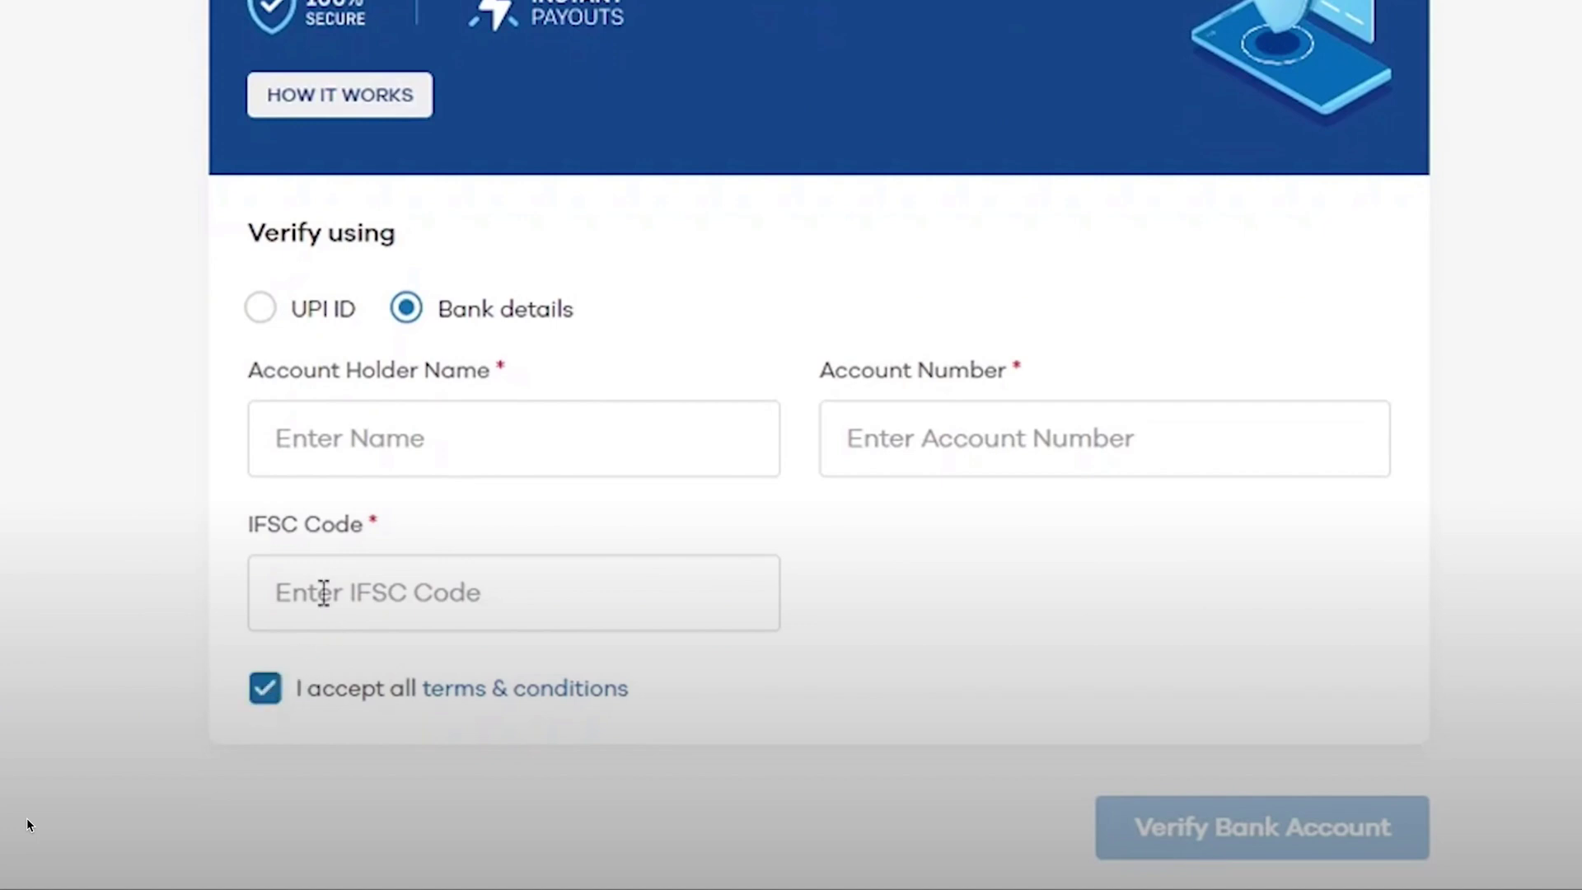
{"action": "scroll", "coordinate": [237, 343], "scroll_direction": "up", "scroll_amount": 2}
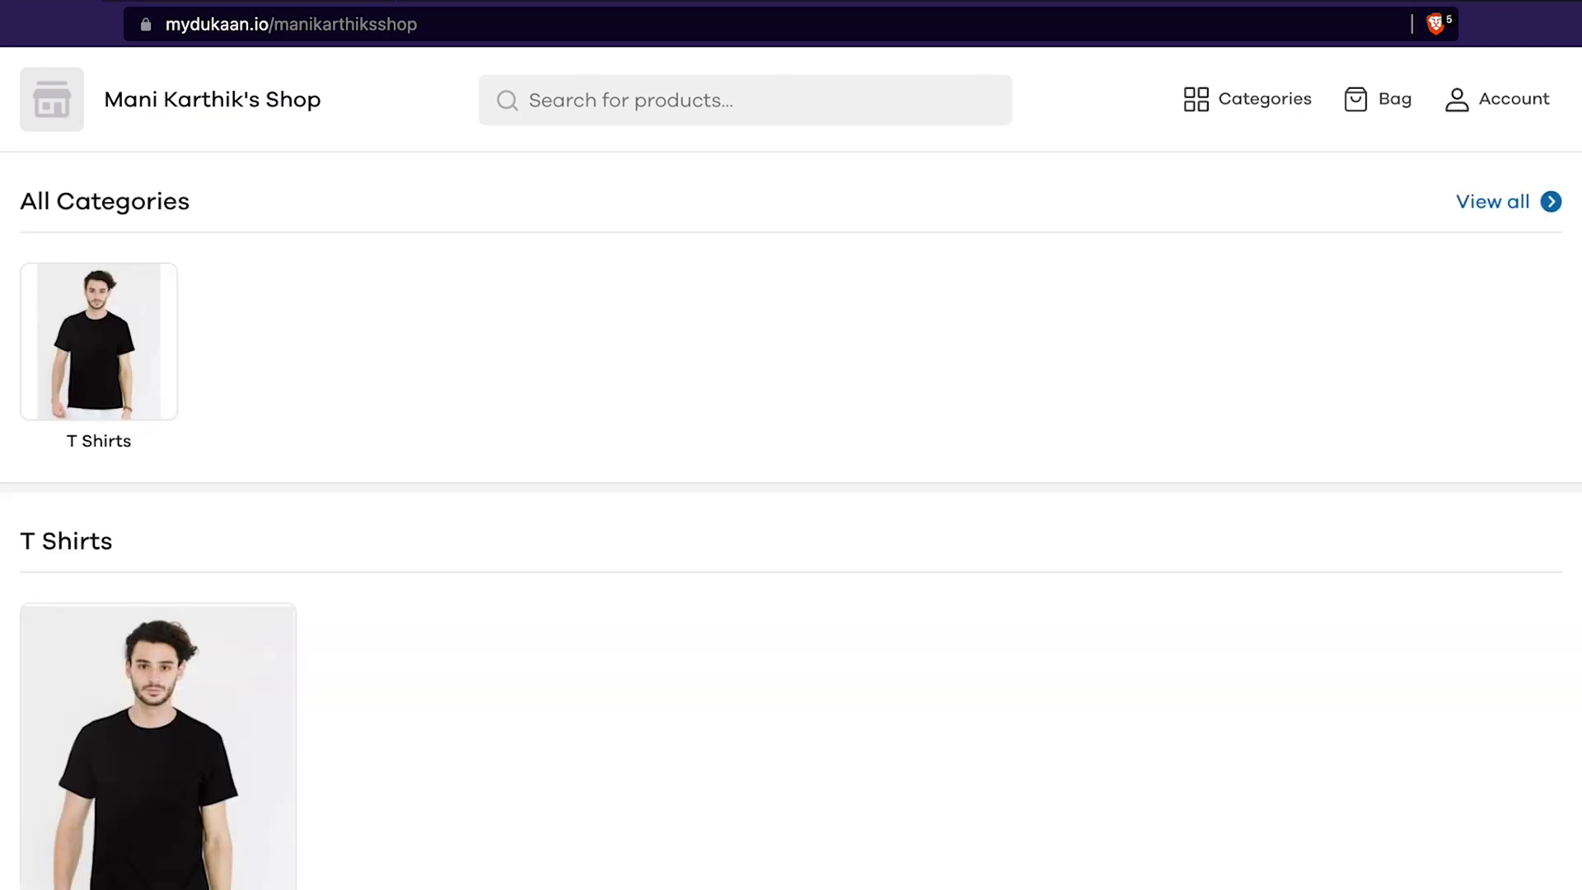
Buy the Black T-Shirt from the T Shirts category and proceed to the address step.
{"action": "left_click", "coordinate": [100, 350]}
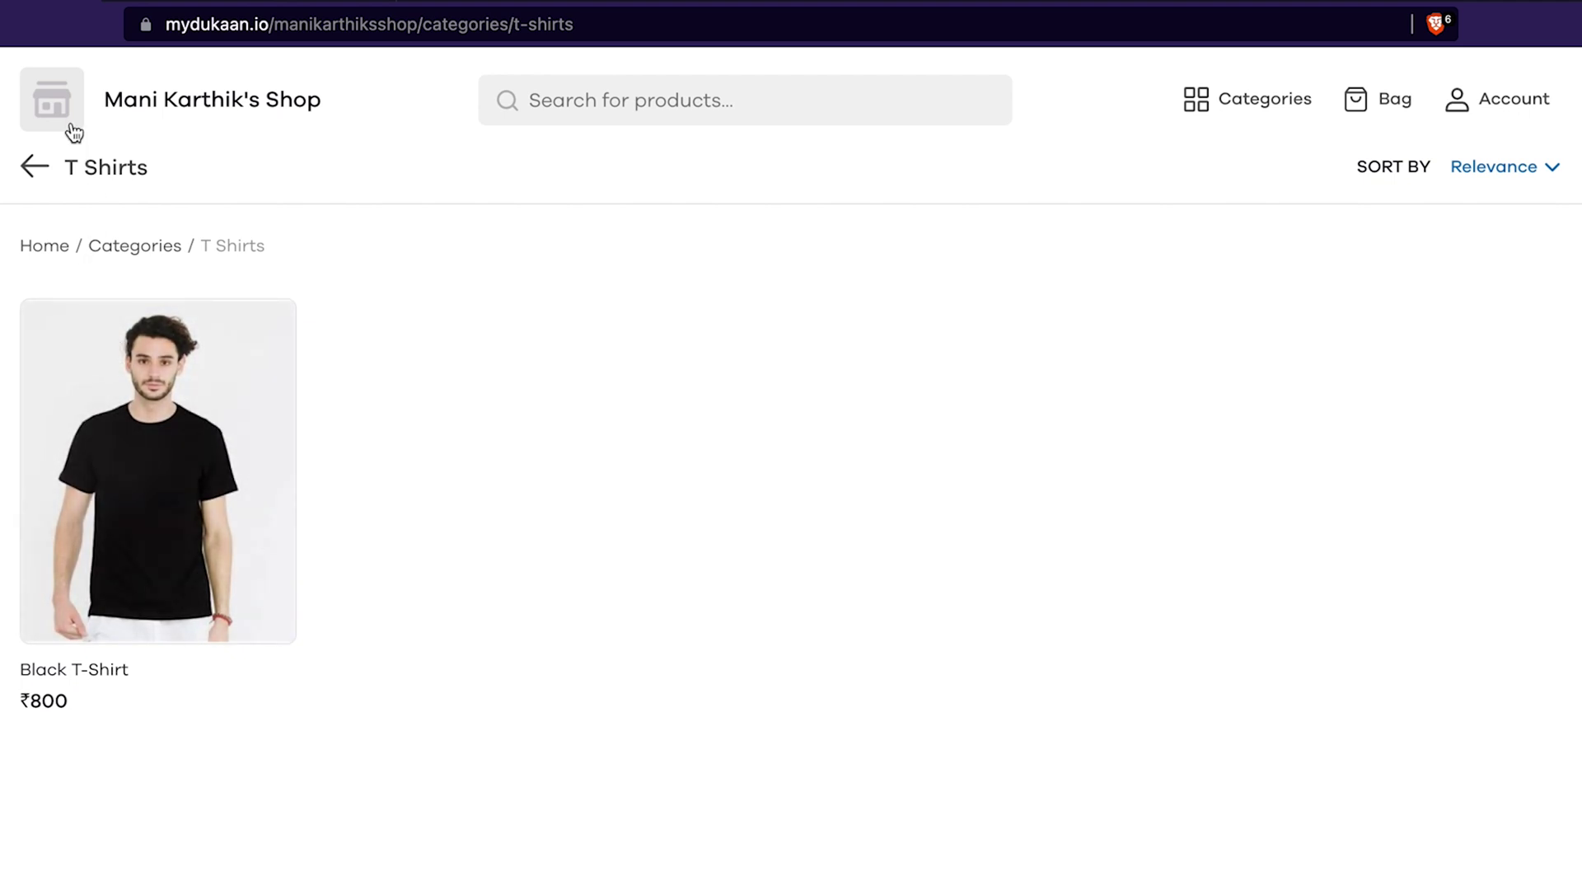
{"action": "left_click", "coordinate": [194, 445]}
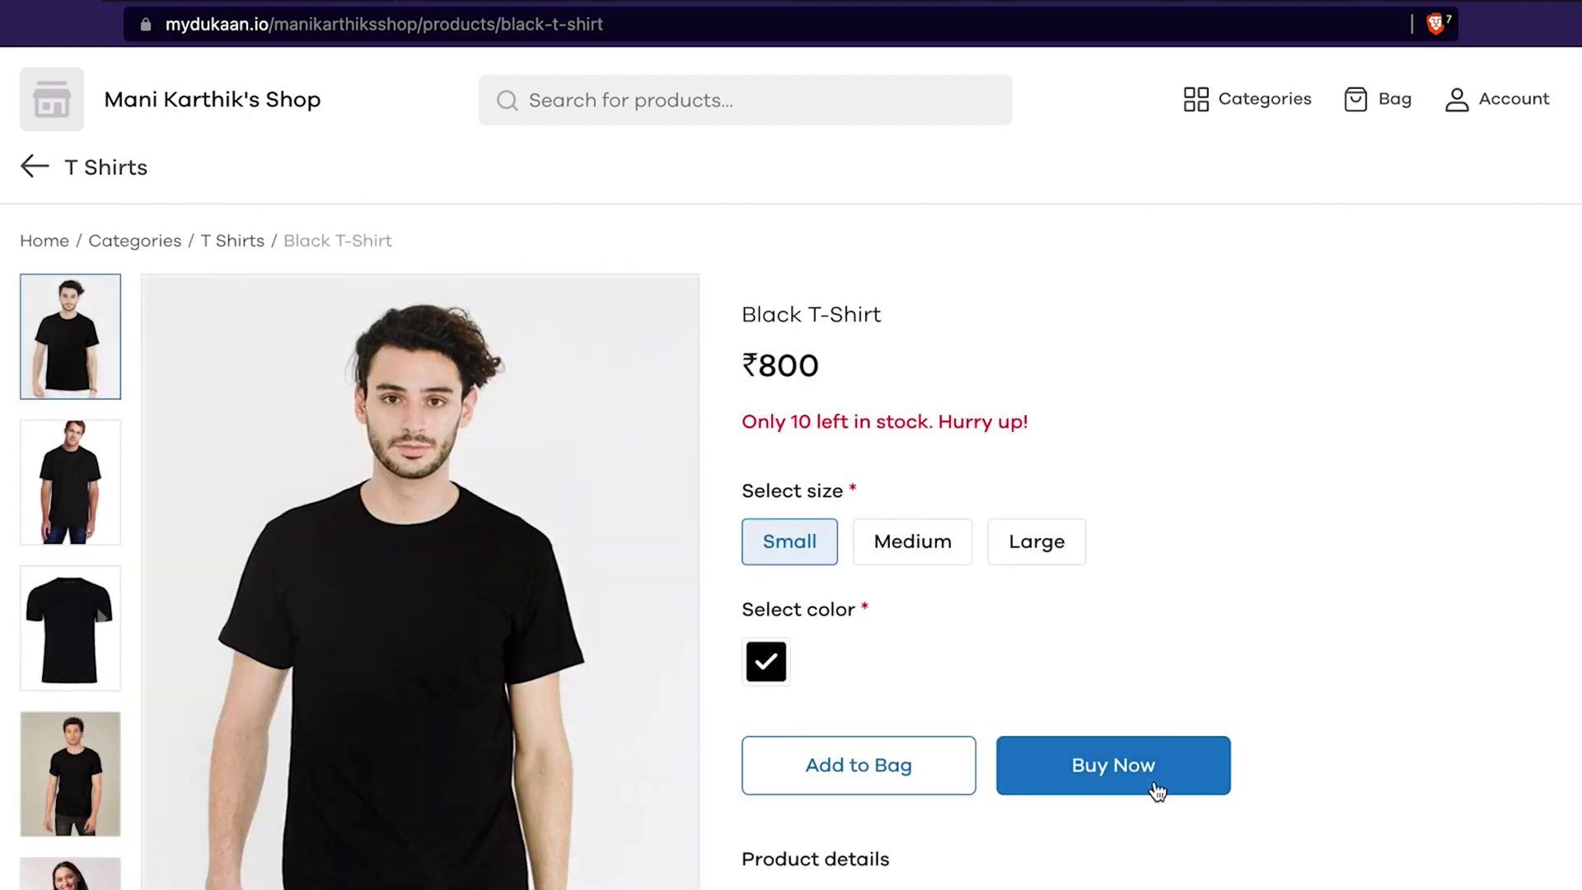
{"action": "left_click", "coordinate": [1154, 791]}
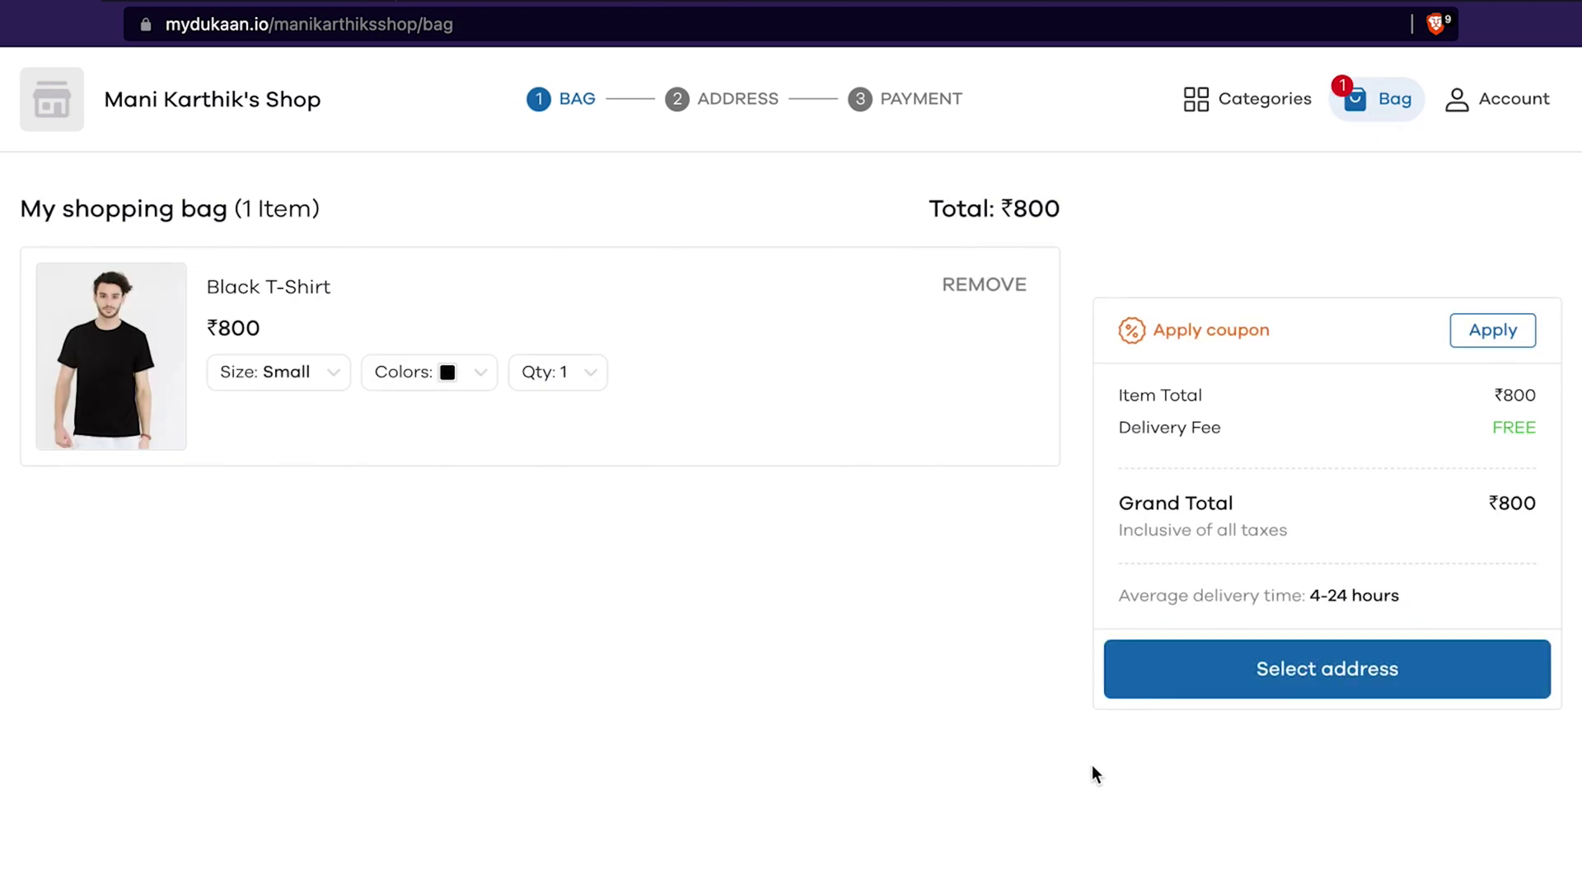
{"action": "left_click", "coordinate": [1335, 688]}
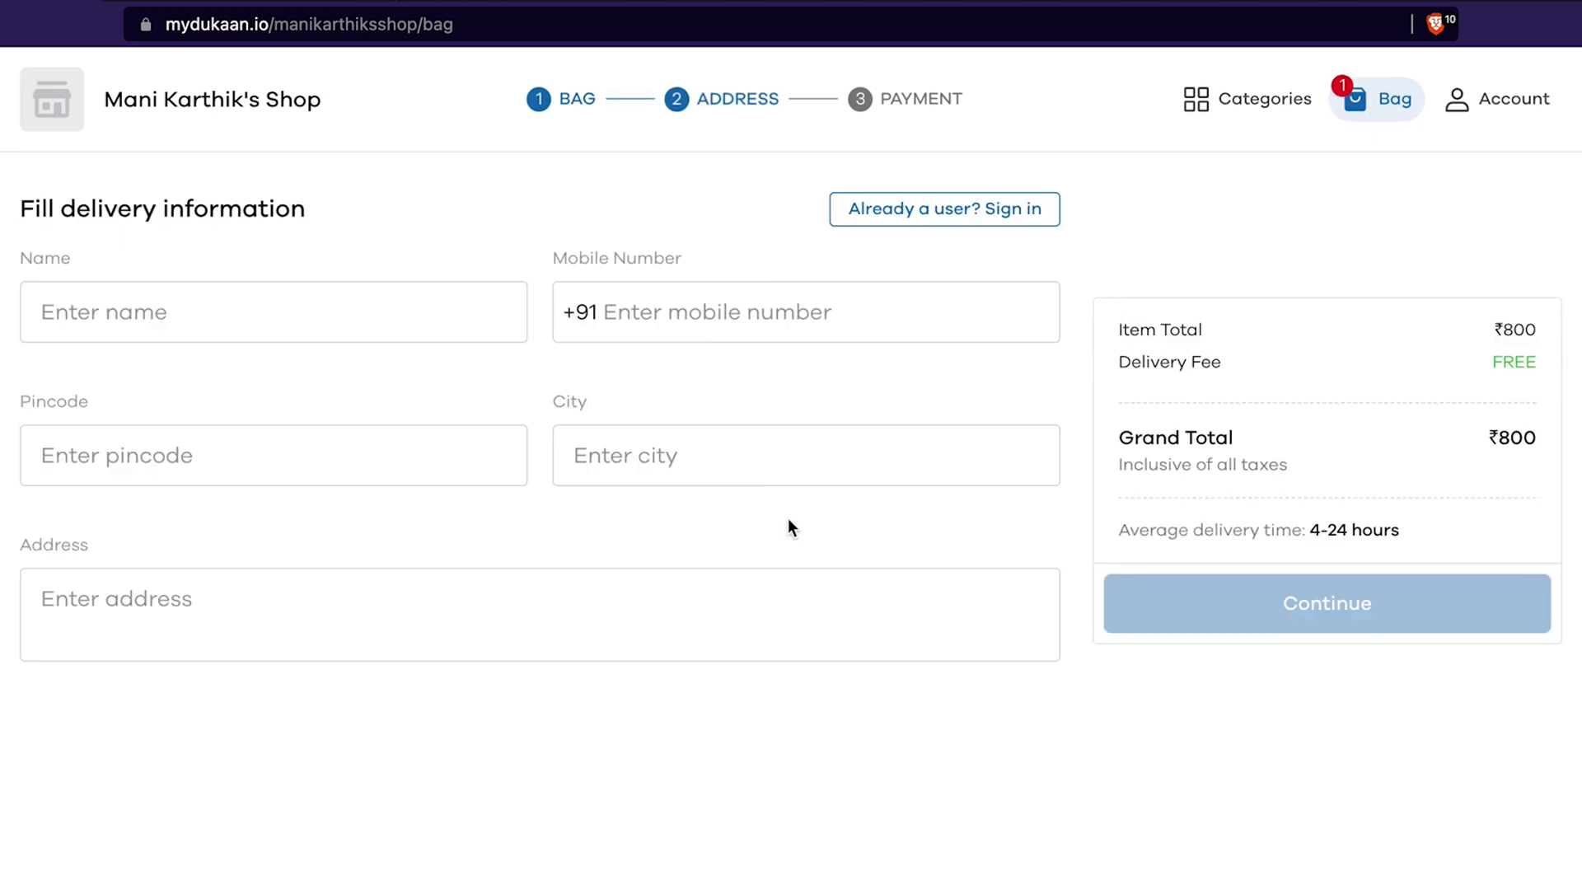
Start the delivery form by entering the buyer's name and mobile number.
{"action": "left_click", "coordinate": [647, 320]}
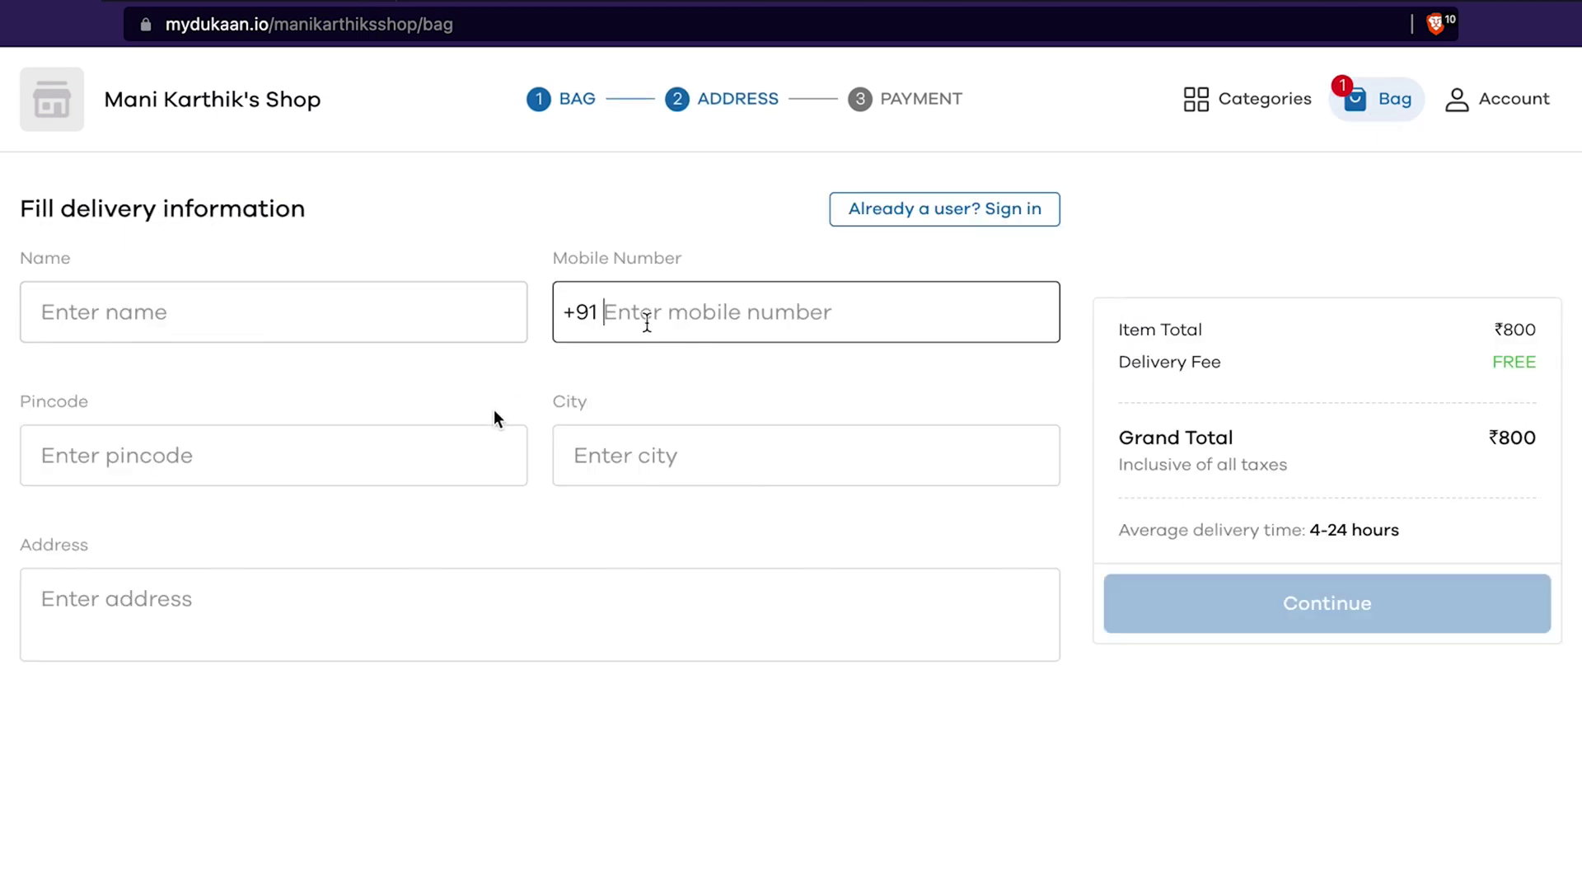
{"action": "left_click", "coordinate": [453, 458]}
{"action": "left_click", "coordinate": [593, 459]}
{"action": "left_click", "coordinate": [524, 606]}
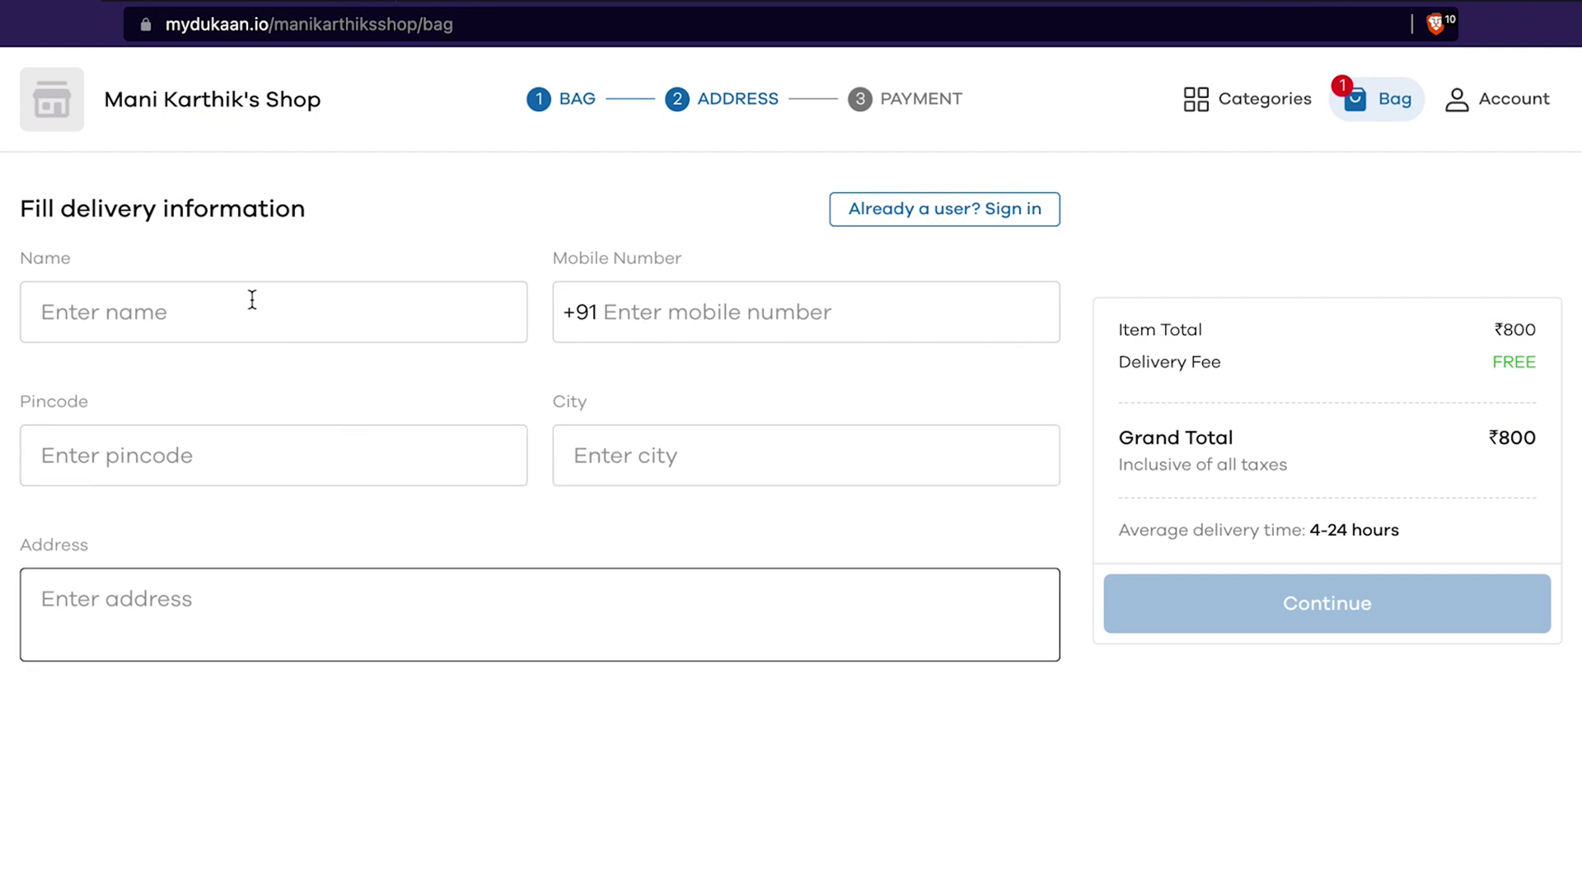
{"action": "left_click", "coordinate": [214, 310]}
{"action": "type", "text": "MK"}
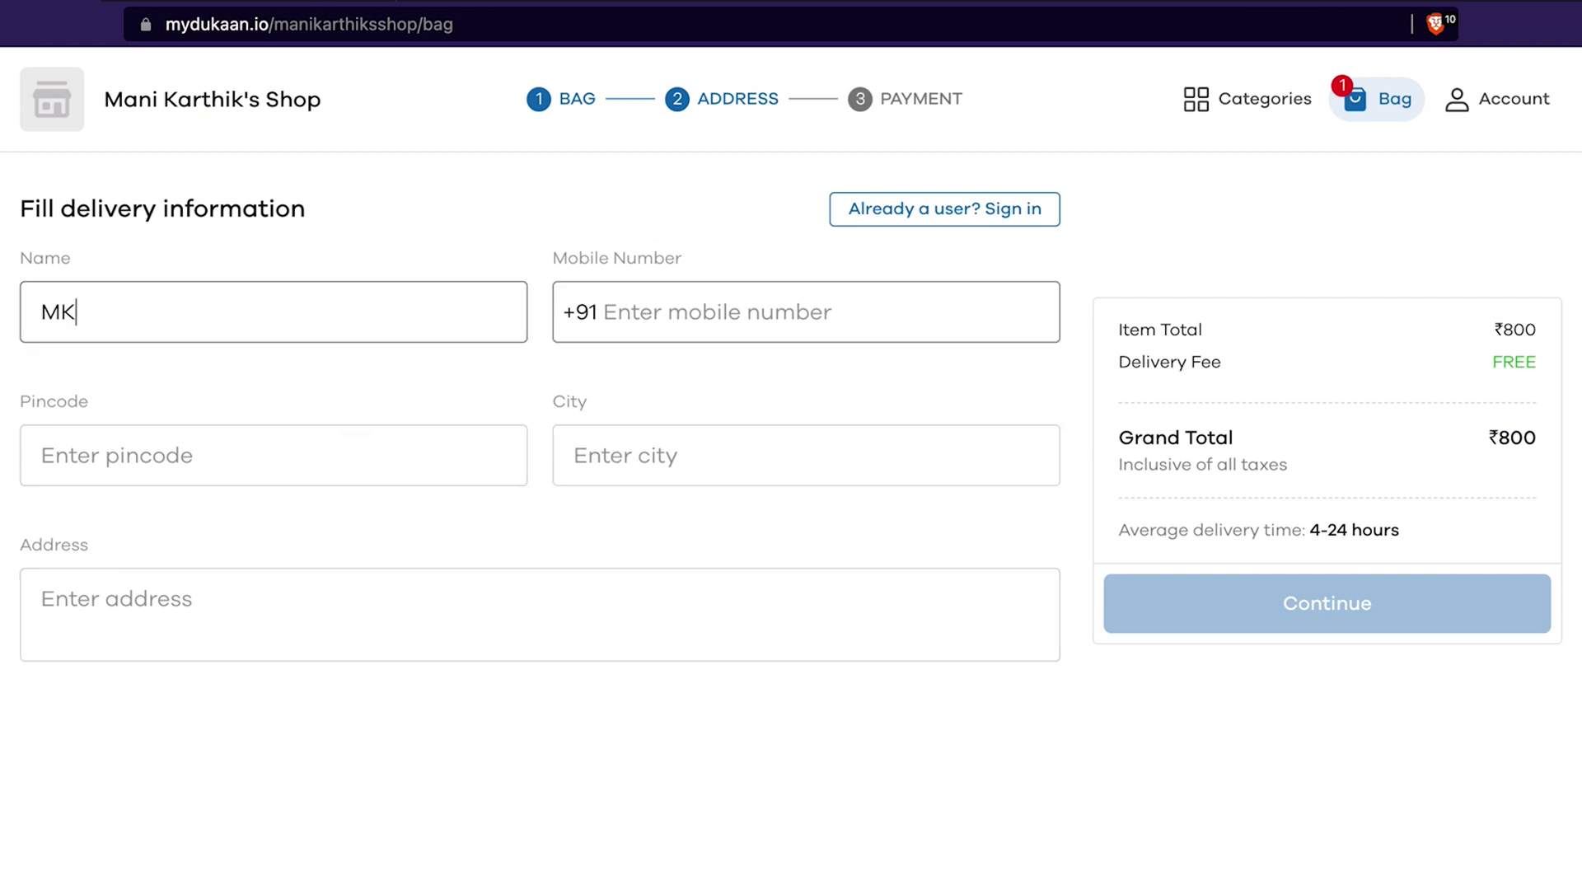
{"action": "type", "text": "989898989"}
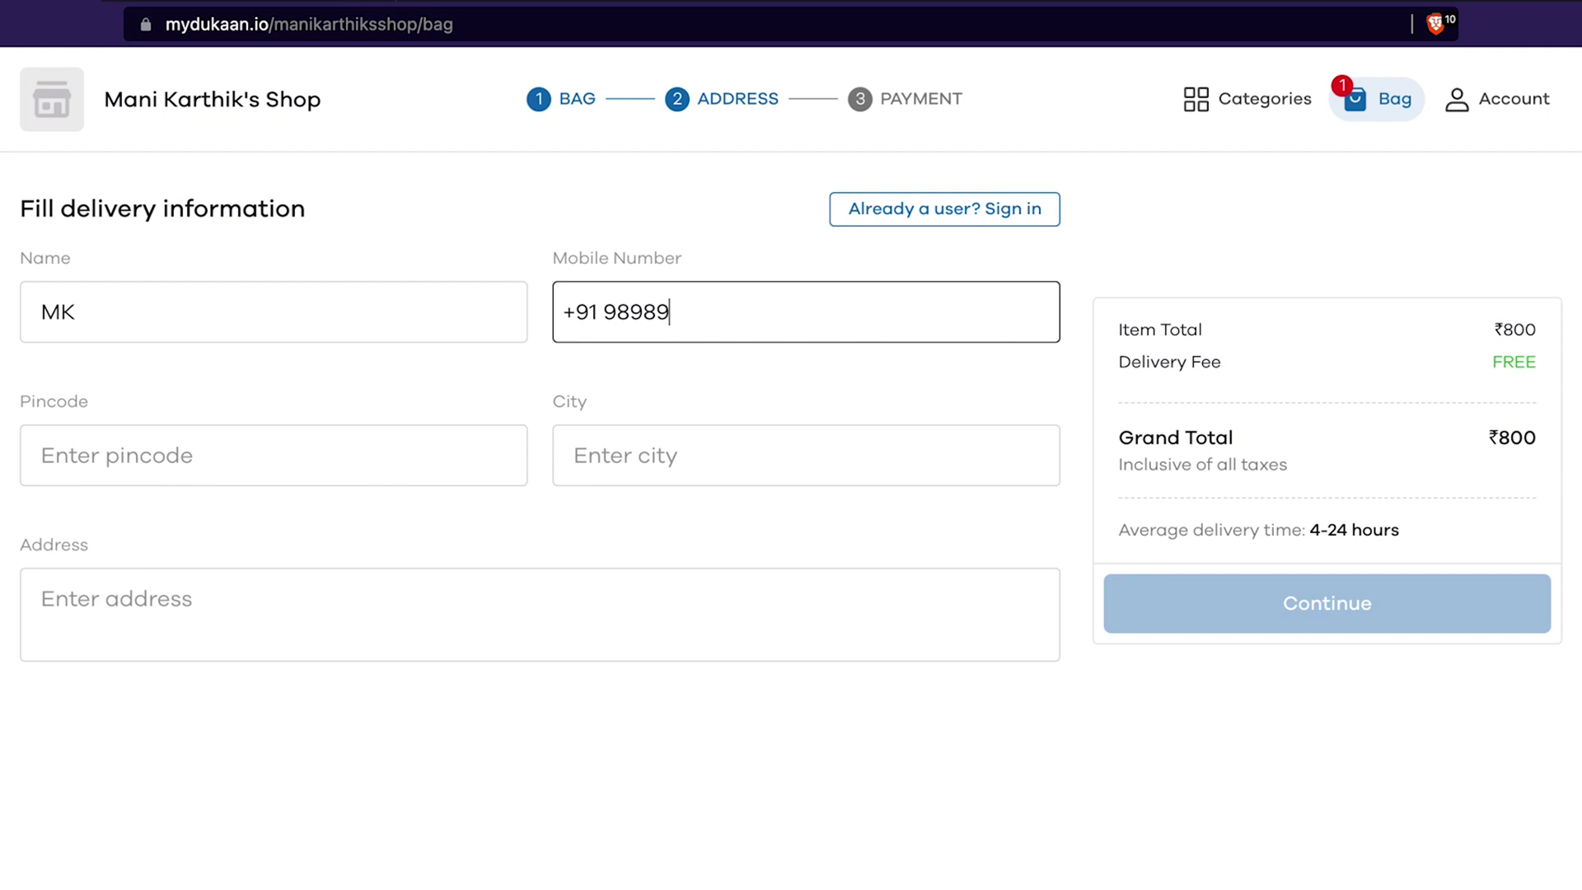
Create a 'Shirts' category under Products > Categories.
{"action": "left_click", "coordinate": [115, 456]}
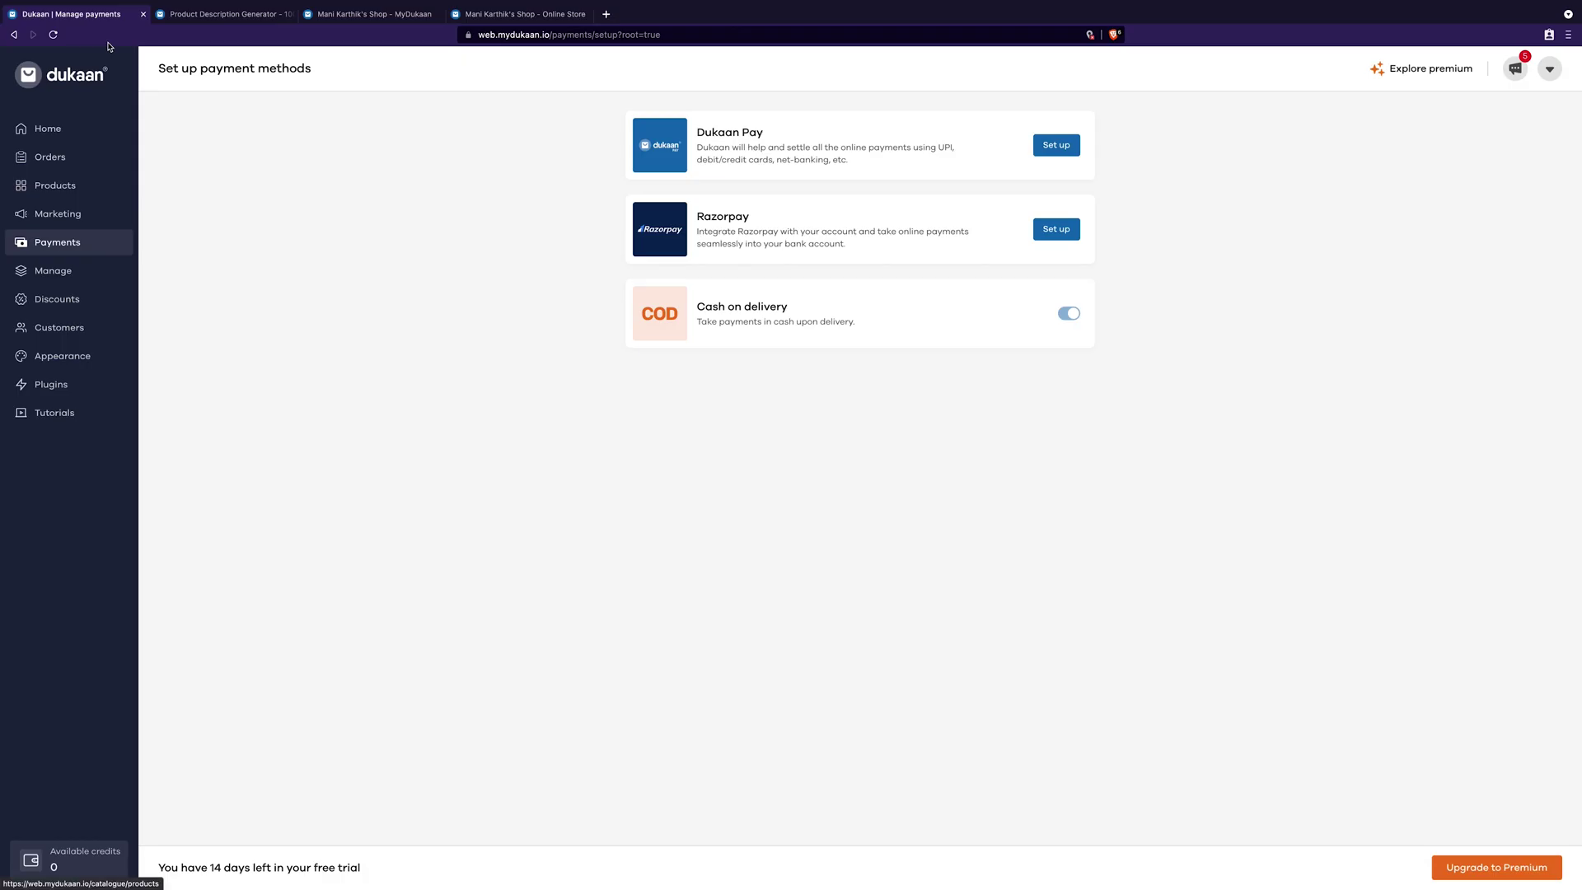
{"action": "left_click", "coordinate": [54, 192]}
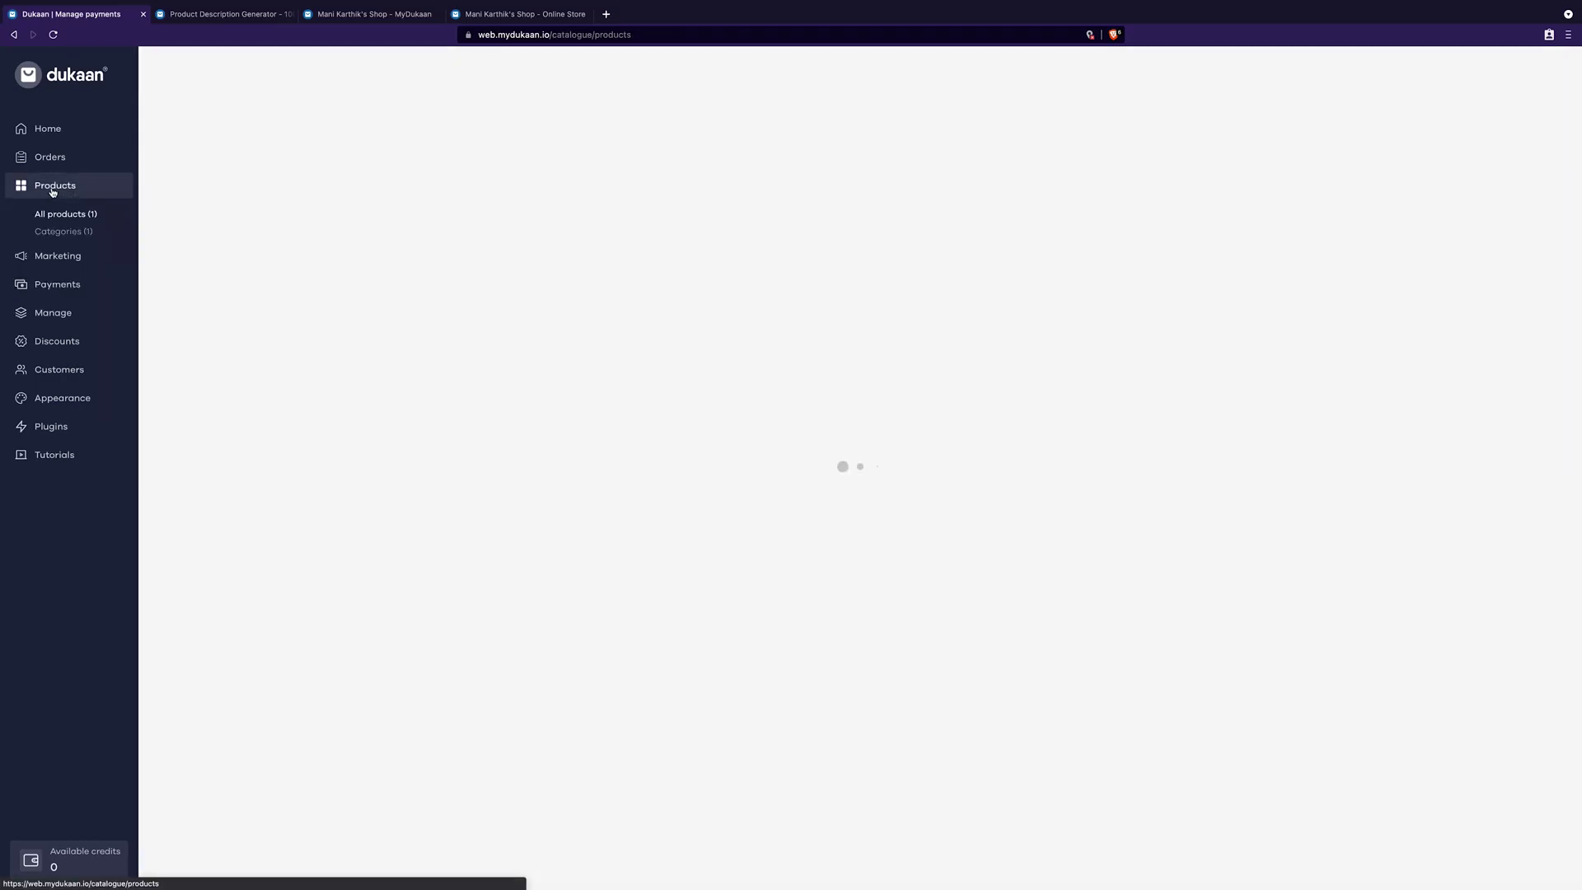
{"action": "left_click", "coordinate": [78, 234]}
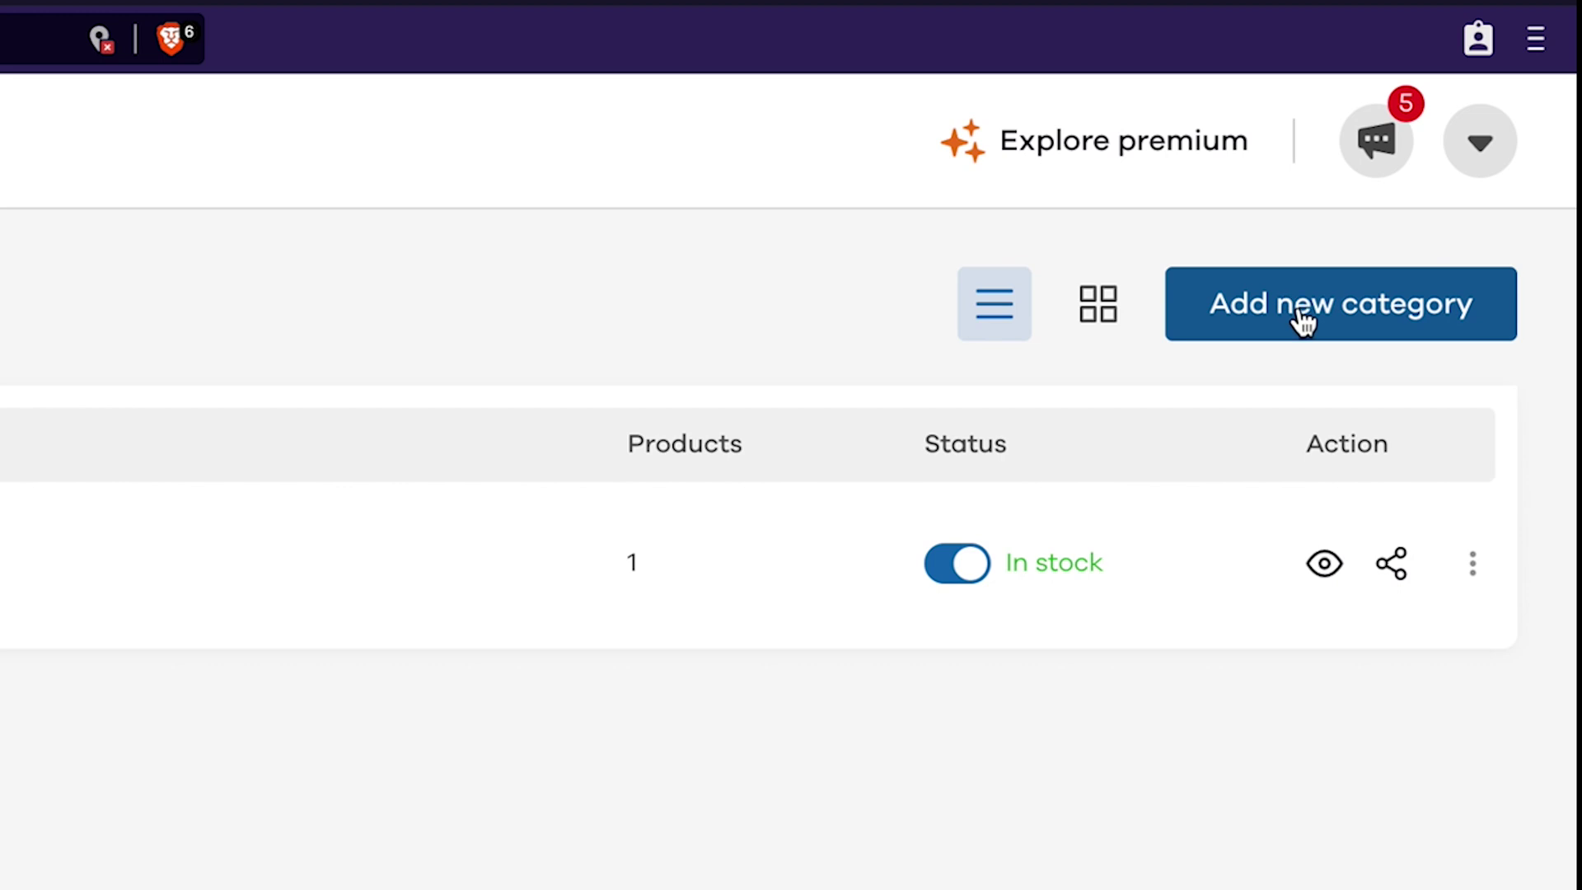
{"action": "left_click", "coordinate": [1302, 321]}
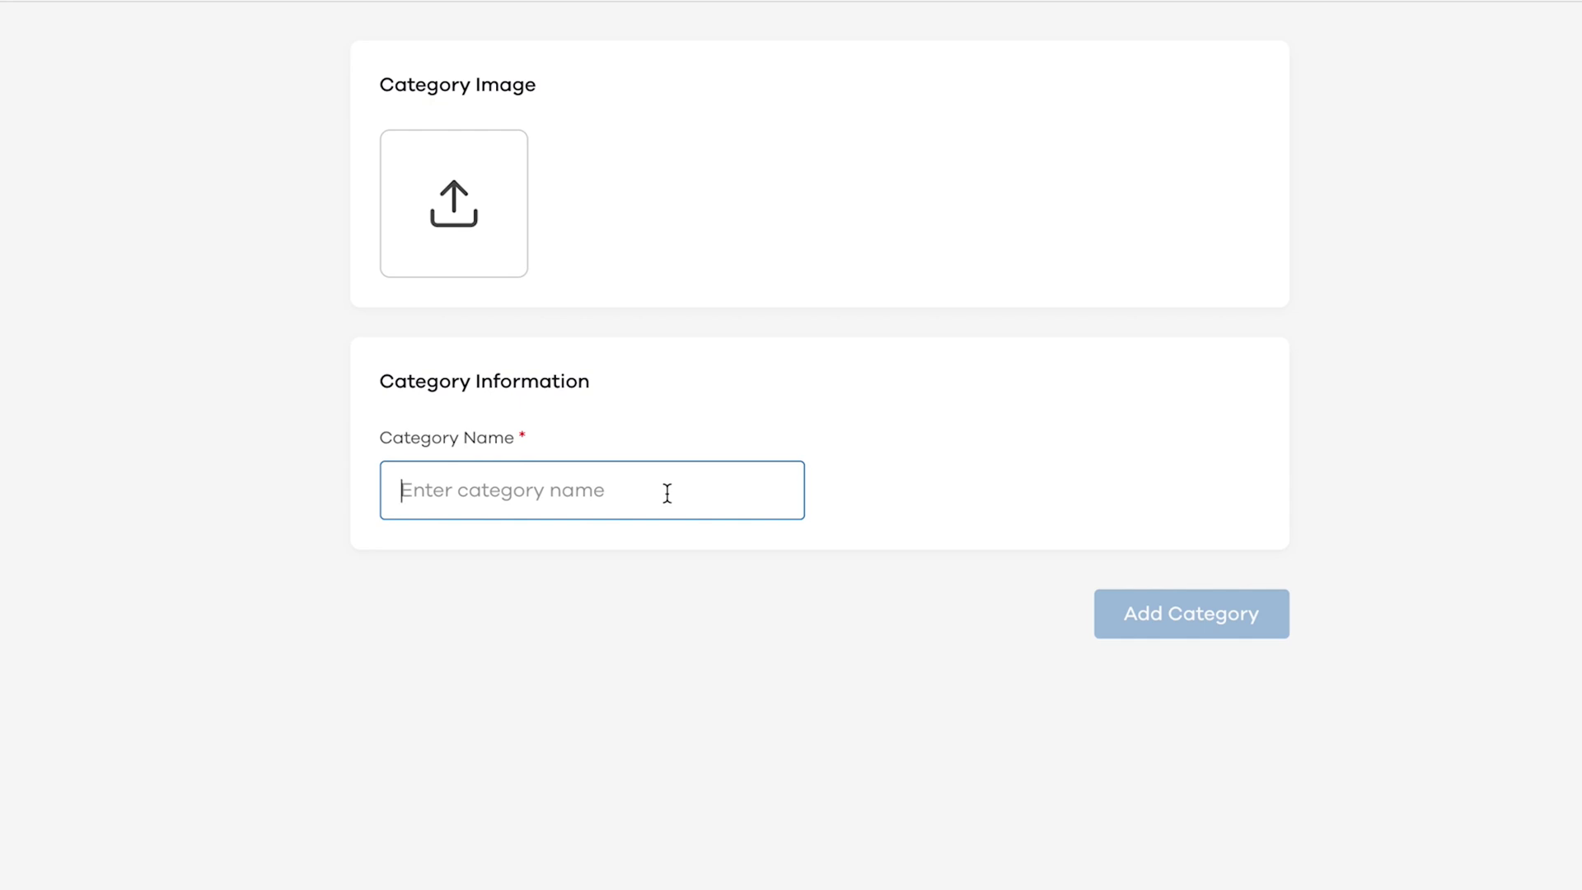
{"action": "type", "text": "Shir"}
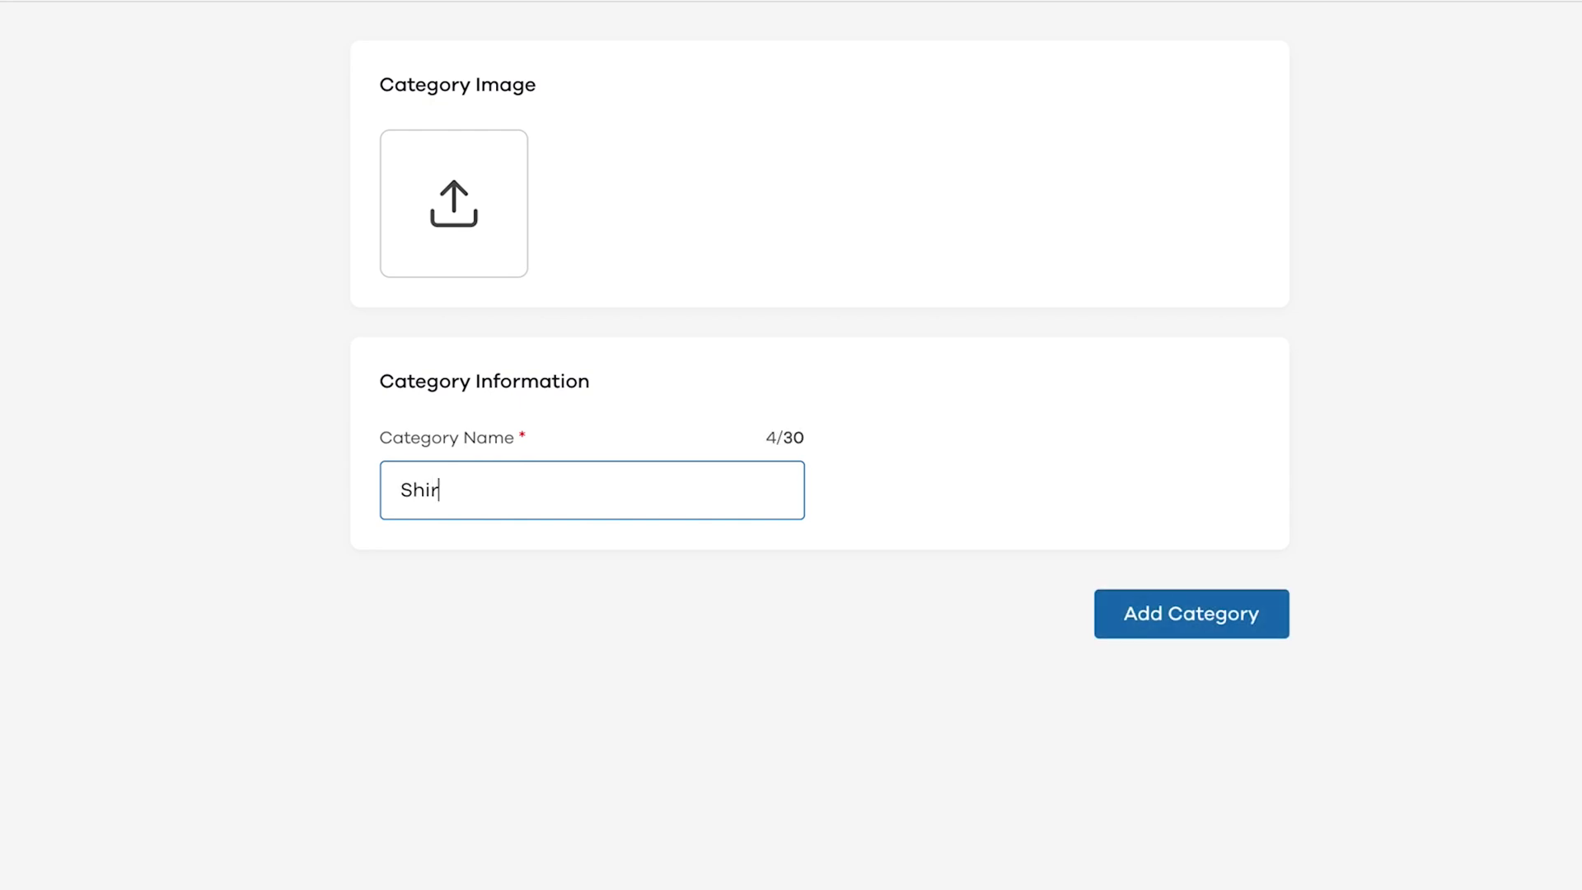
{"action": "type", "text": "ts"}
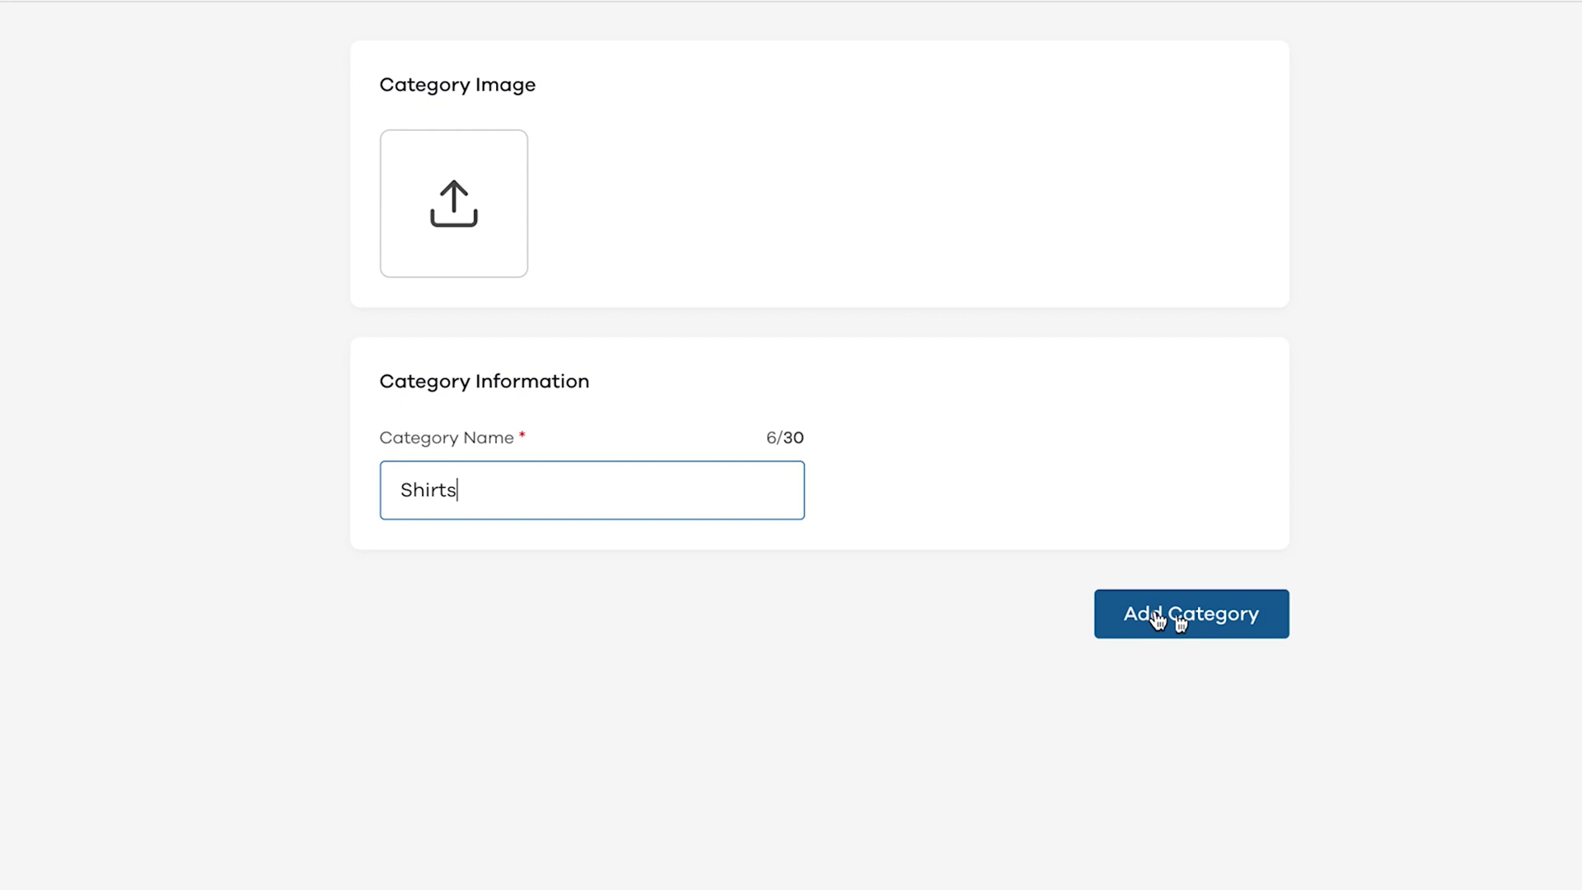
{"action": "left_click", "coordinate": [1204, 625]}
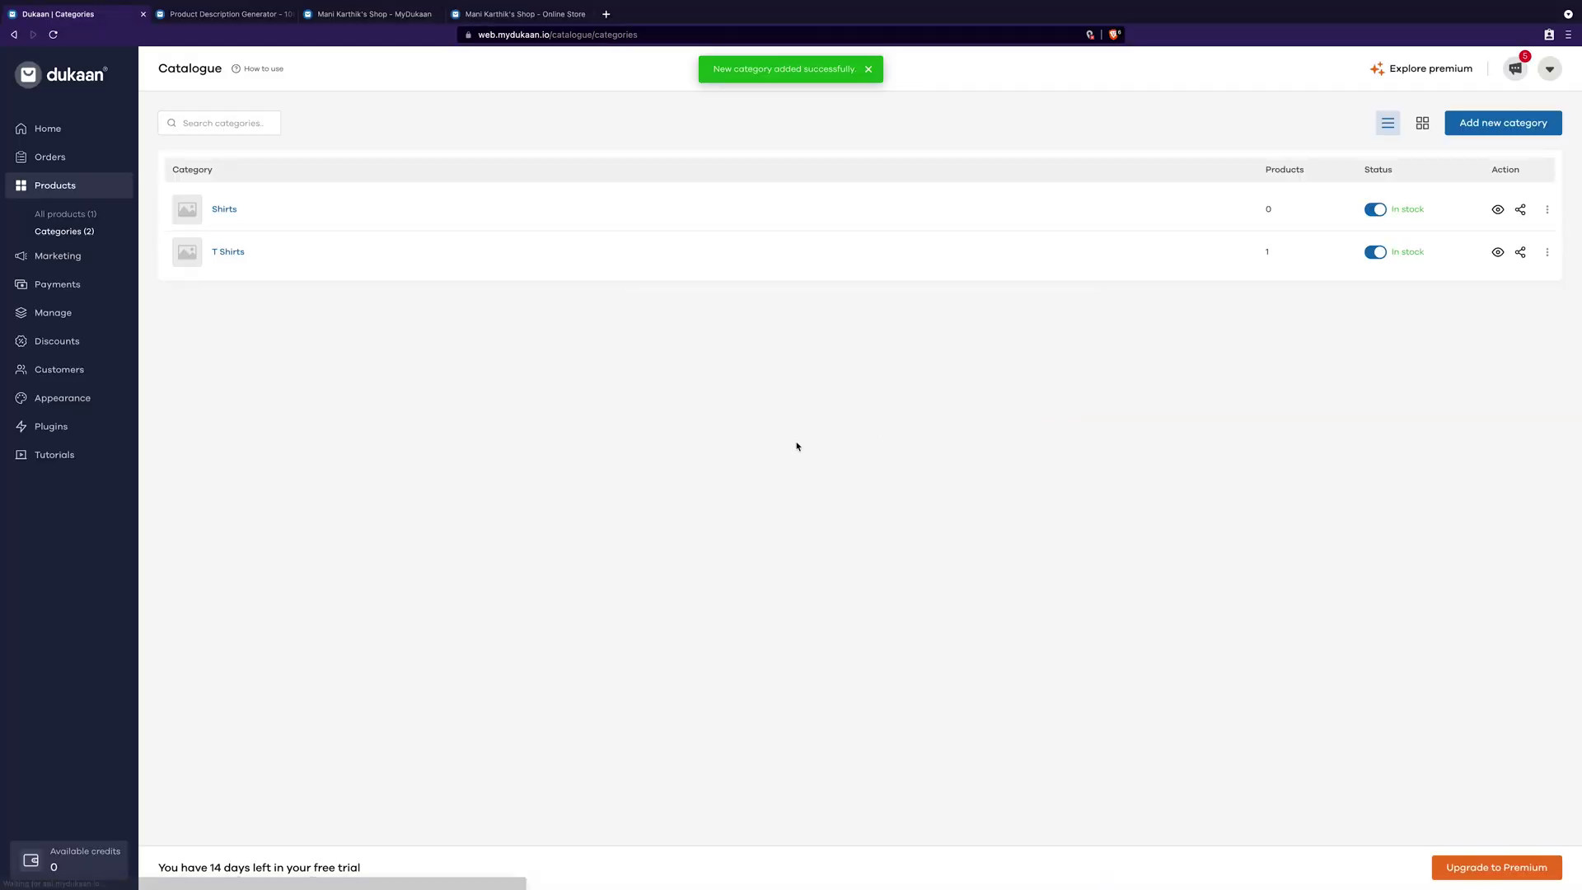
Add a 'Jeans' category, then start a new product from All products.
{"action": "left_click", "coordinate": [1477, 135]}
{"action": "left_click", "coordinate": [681, 343]}
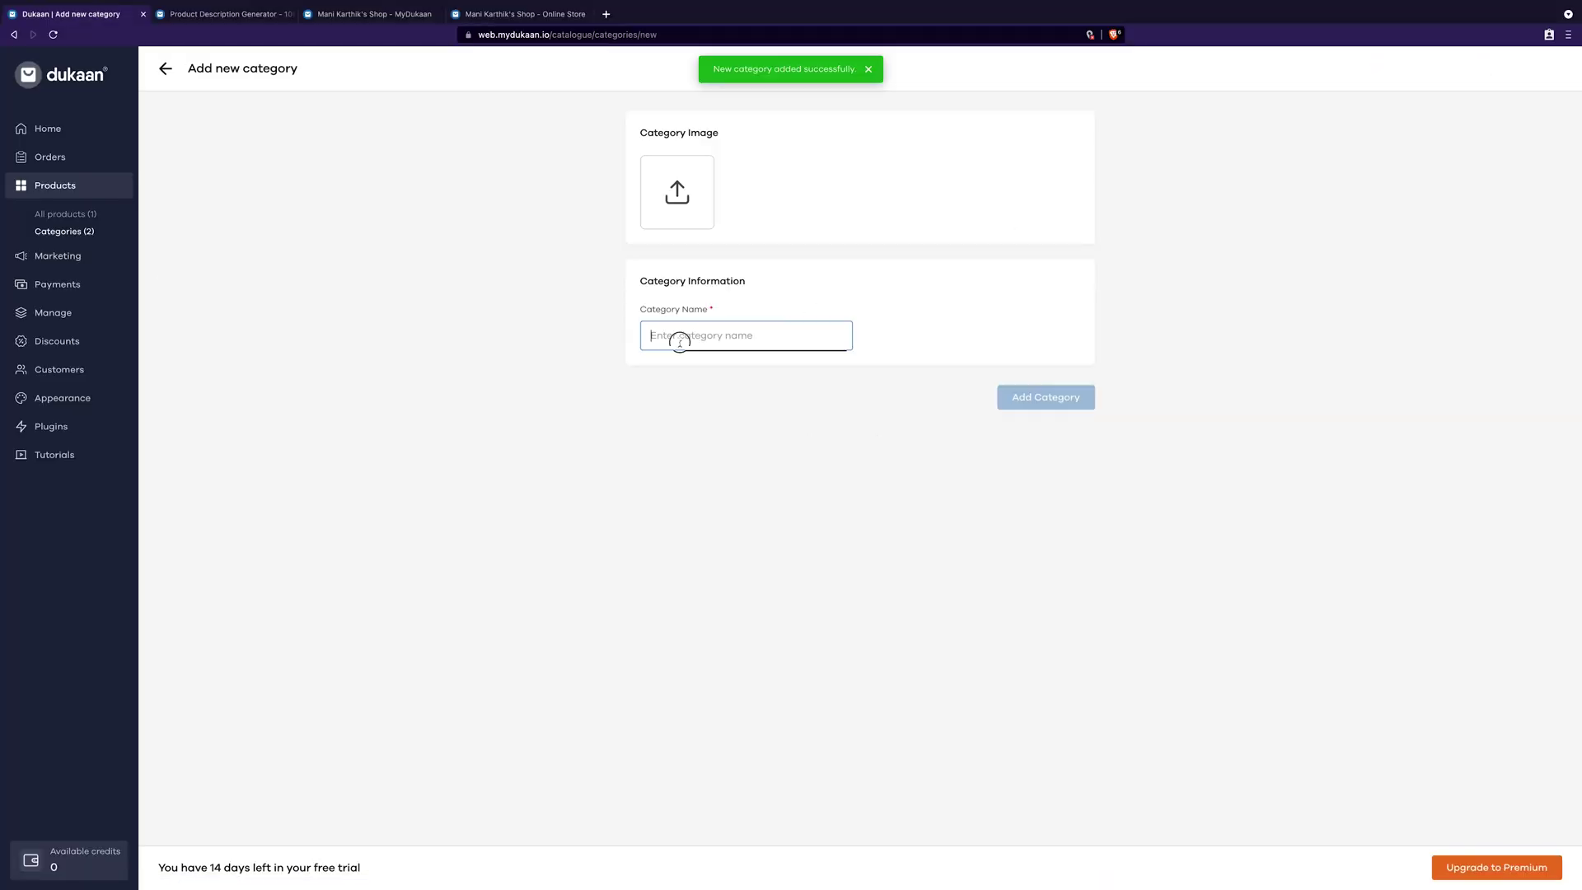
{"action": "type", "text": "Jeans"}
{"action": "left_click", "coordinate": [1033, 397]}
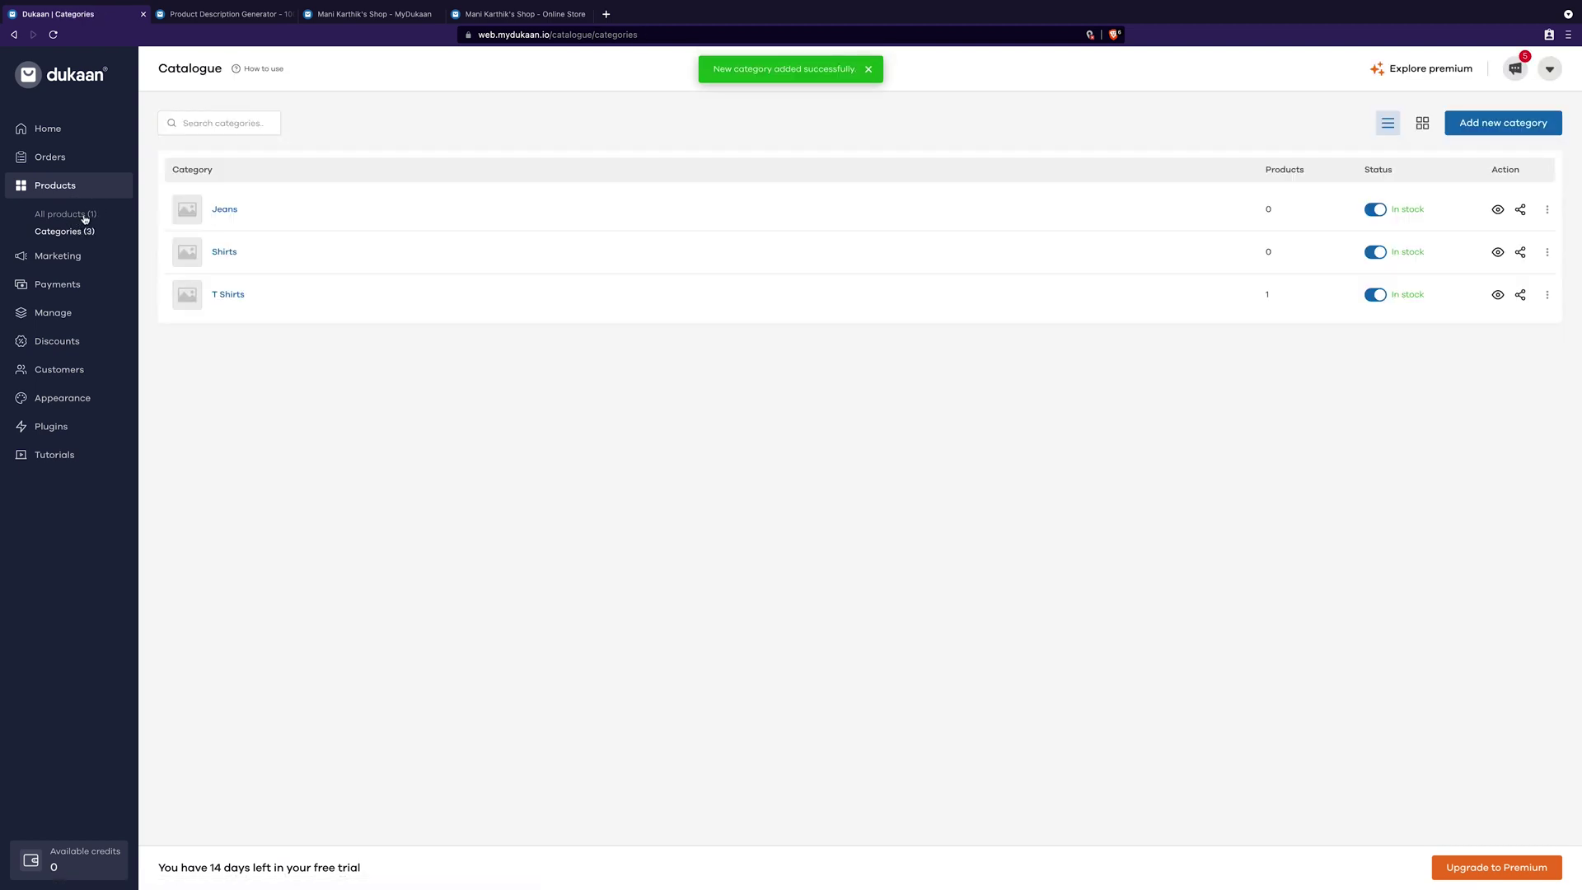
{"action": "left_click", "coordinate": [79, 216]}
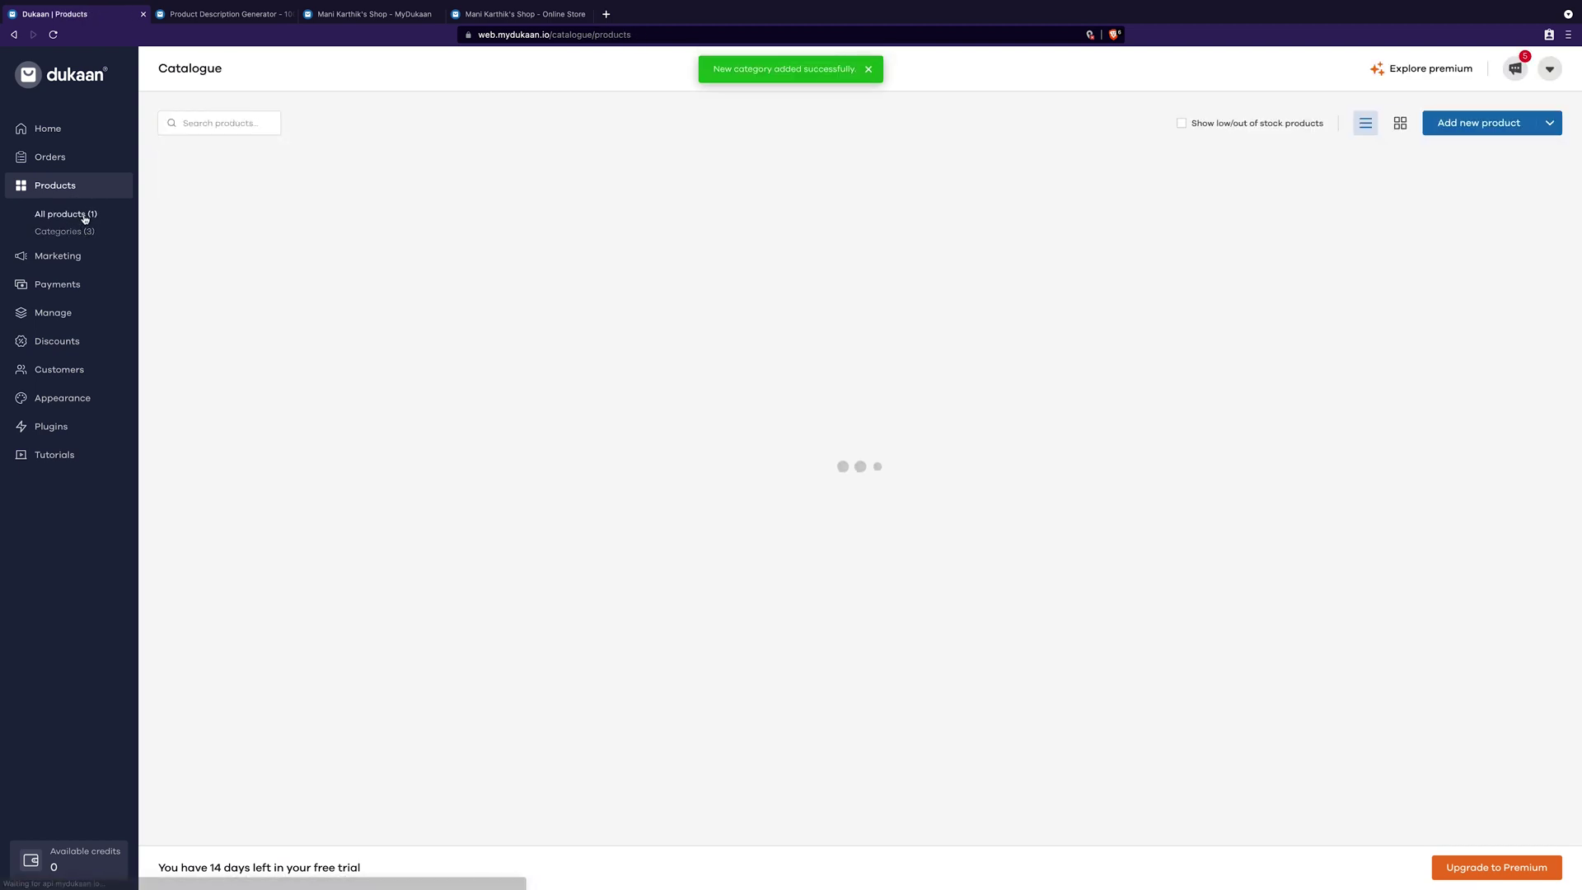
{"action": "left_click", "coordinate": [1467, 124]}
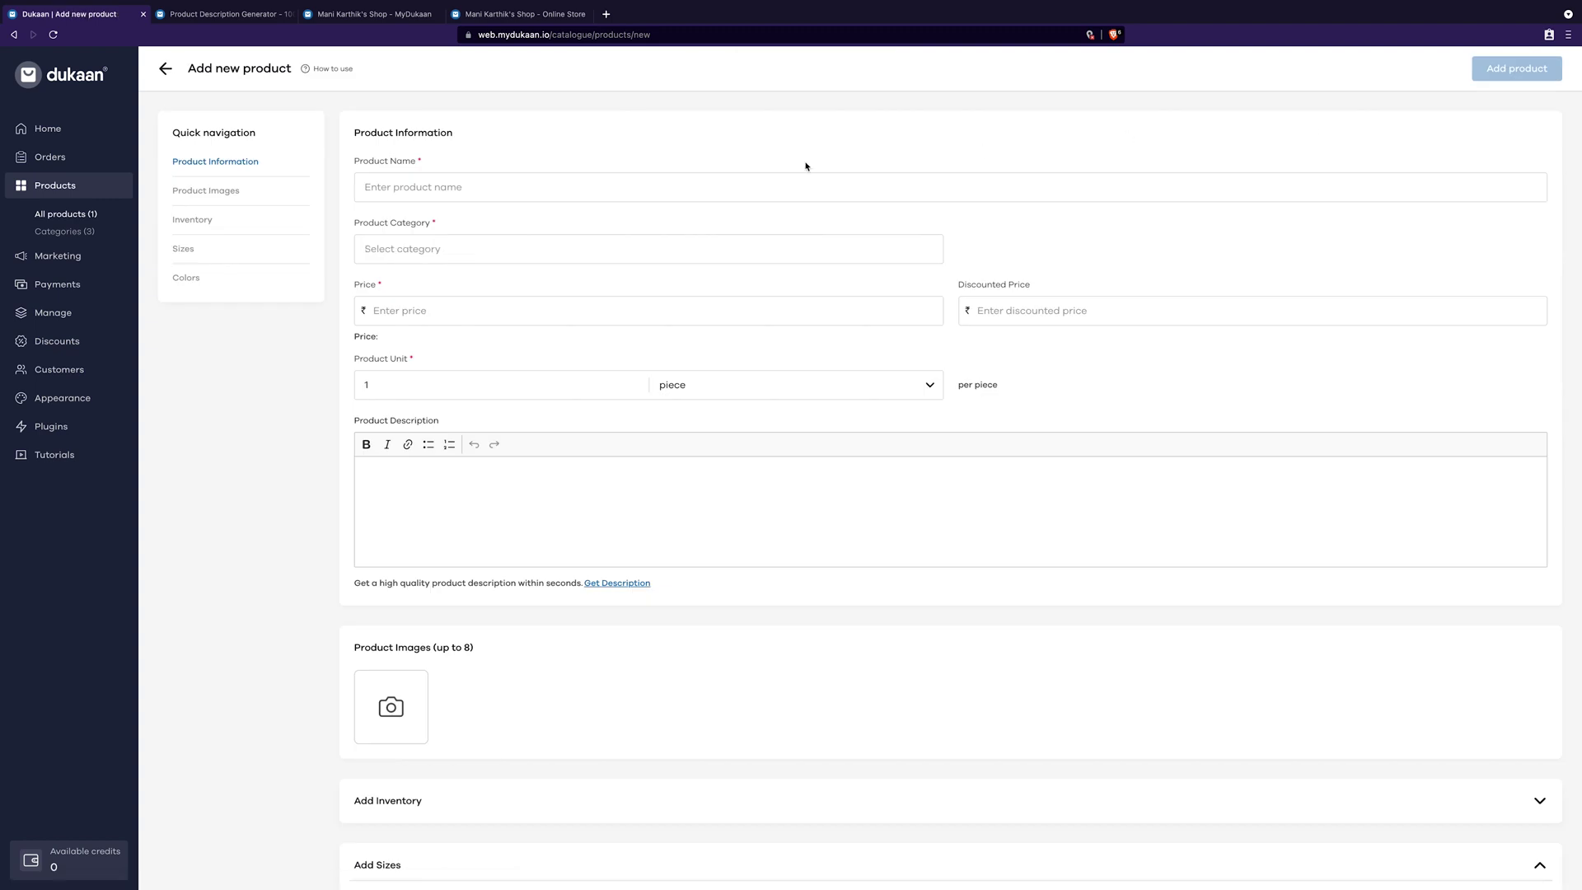
Name the product 'White Shirt', assign it to the Shirts category, and price it at 1000.
{"action": "left_click", "coordinate": [521, 186]}
{"action": "type", "text": "White Shirt"}
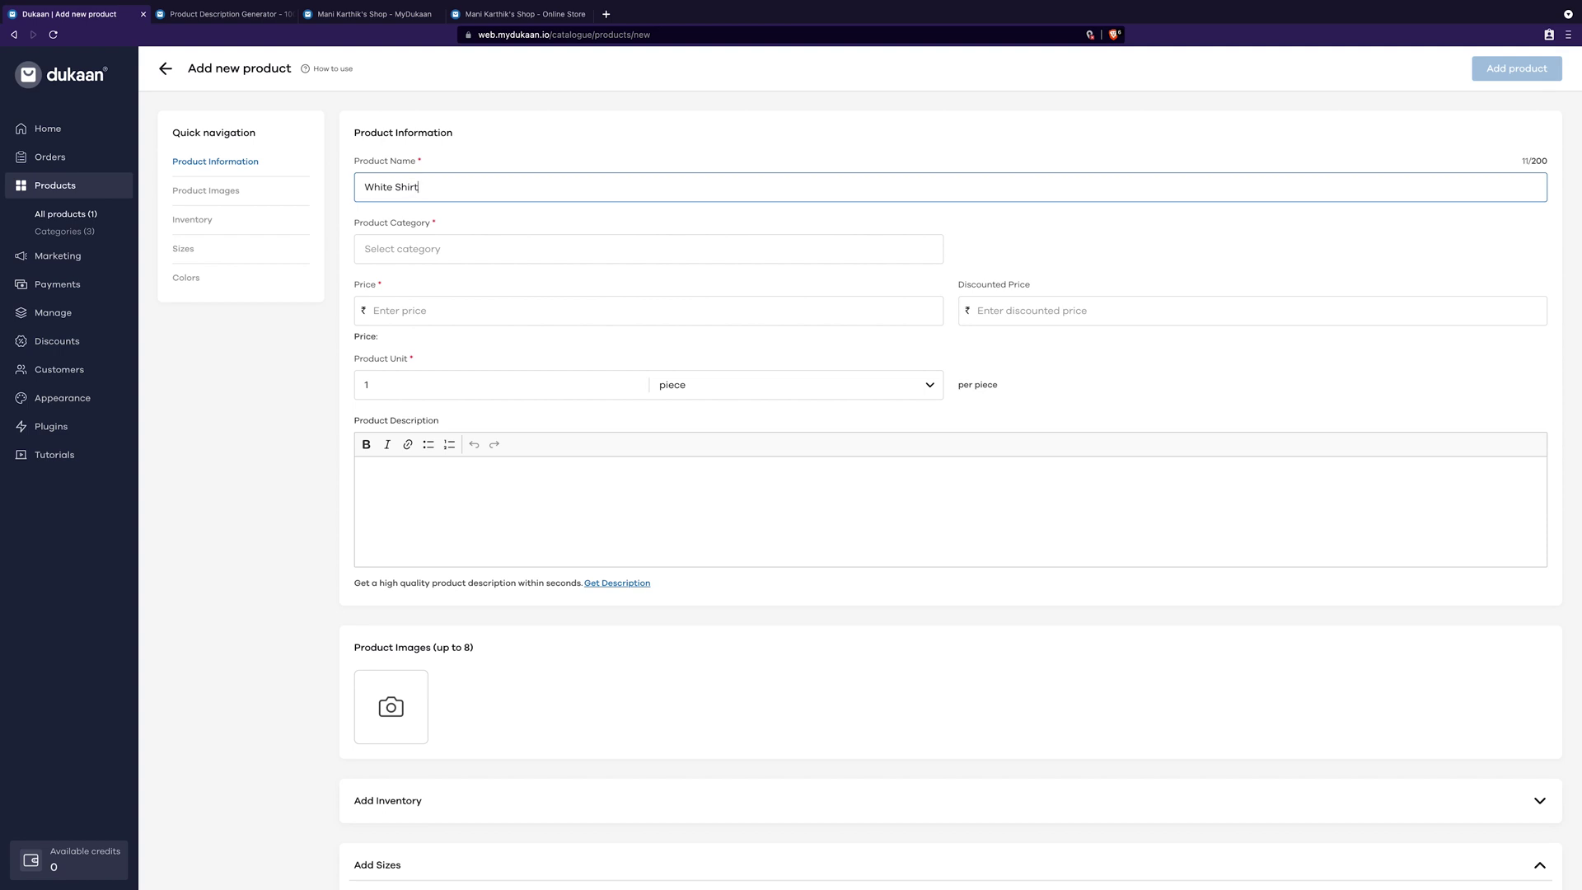
{"action": "left_click", "coordinate": [558, 257]}
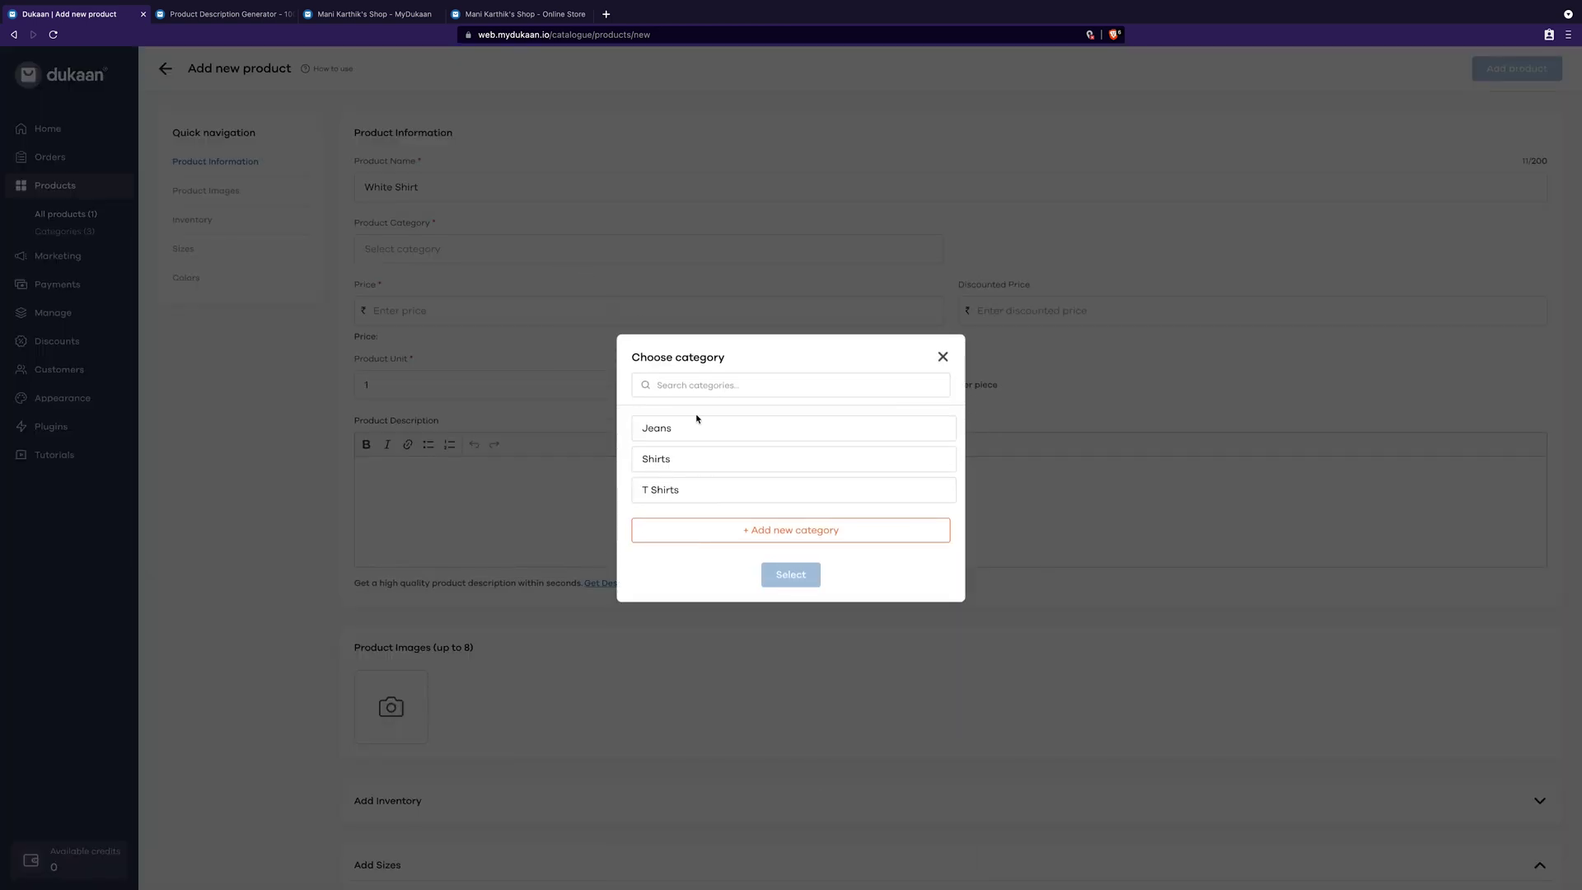
{"action": "left_click", "coordinate": [707, 454]}
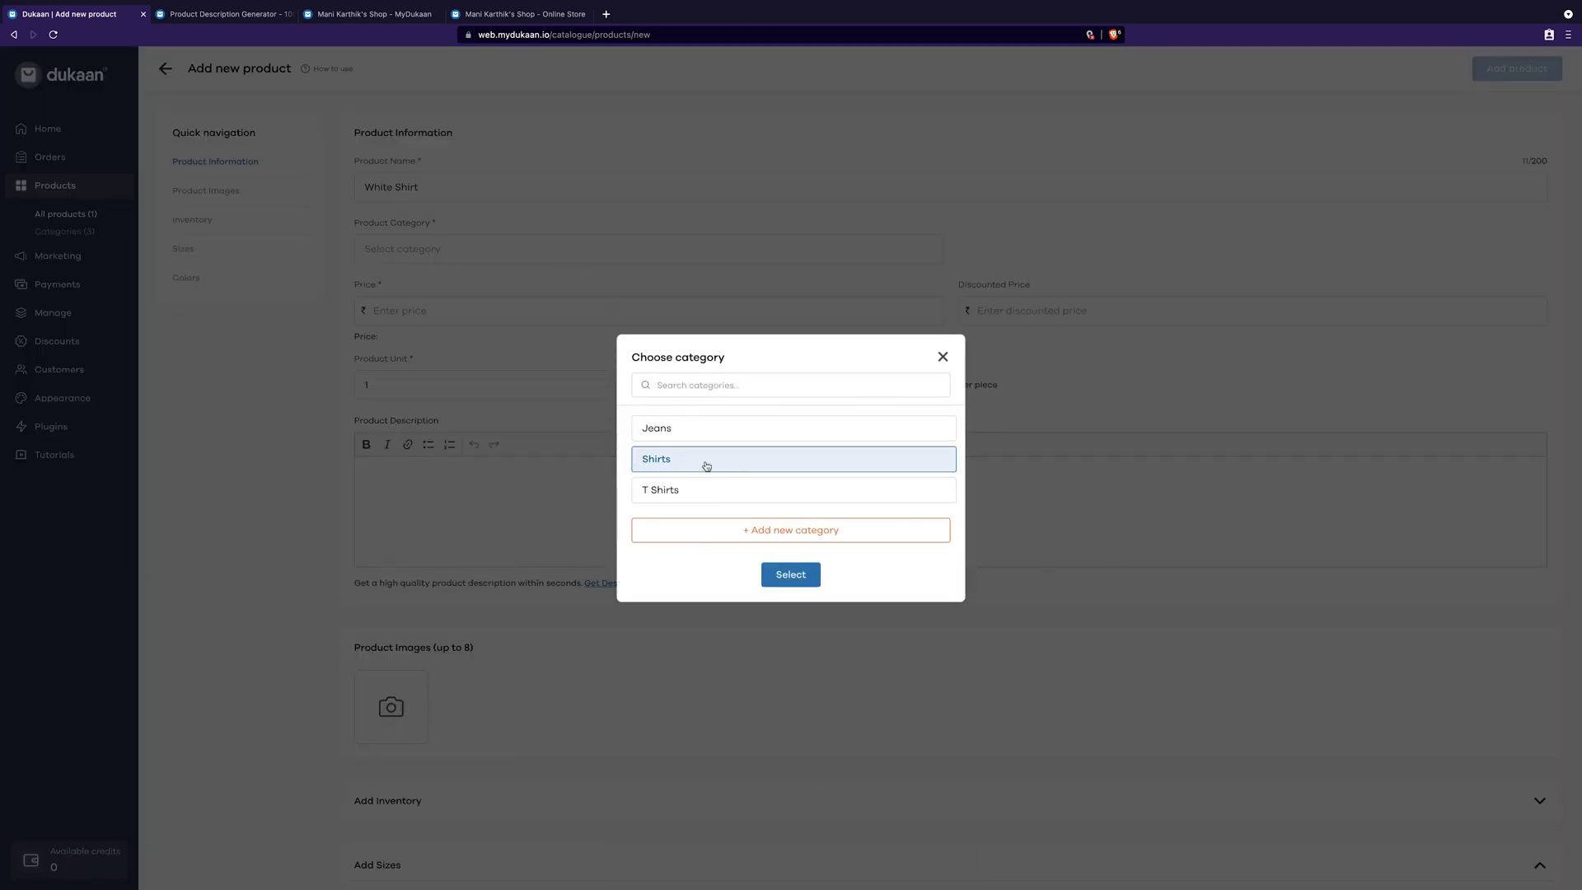
{"action": "left_click", "coordinate": [791, 575]}
{"action": "left_click", "coordinate": [399, 300]}
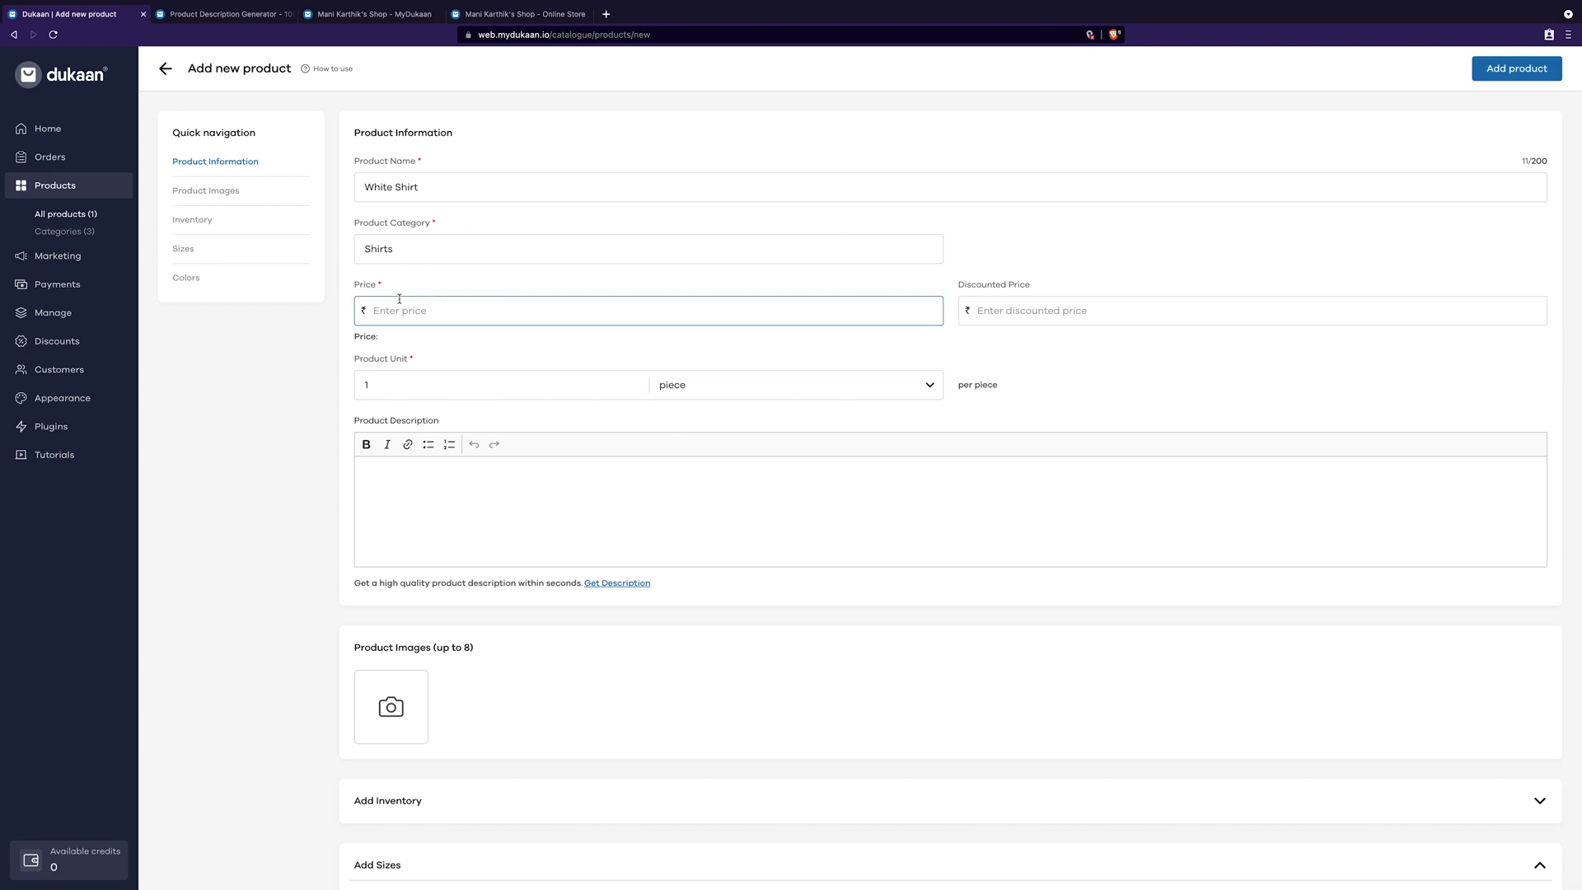
{"action": "type", "text": "1000"}
Write the white-shirt description, attach four suggested images, and add a first size option.
{"action": "left_click", "coordinate": [505, 492]}
{"action": "type", "text": "This is a good s"}
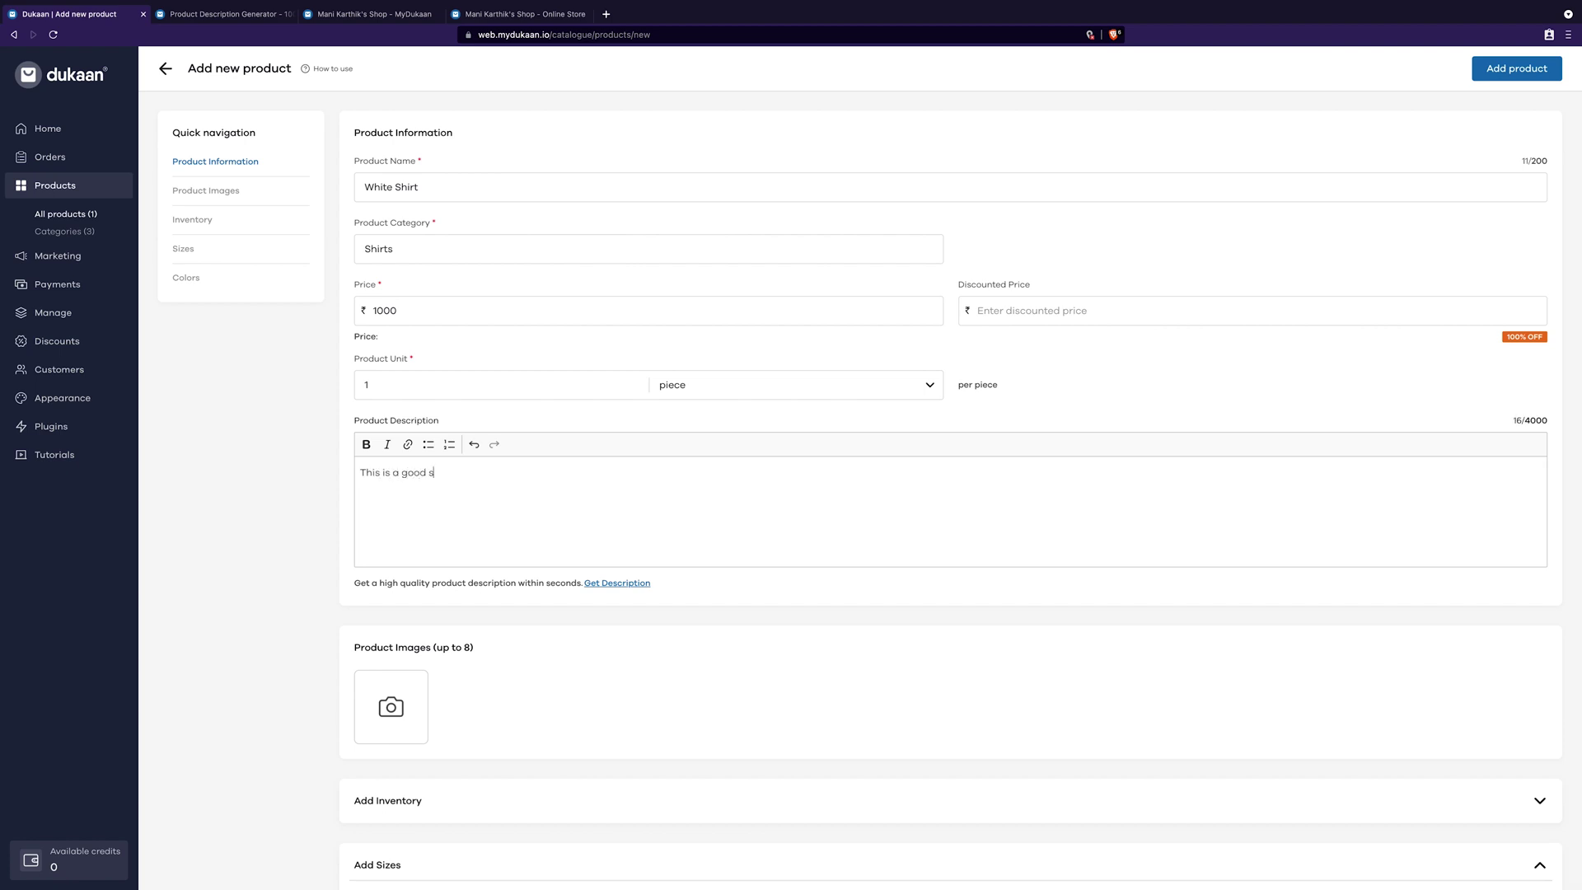
{"action": "type", "text": "hirt. The shirt is white and soft, the perfect shirt for work or a night out. The hem is straight and the sleeves are long."}
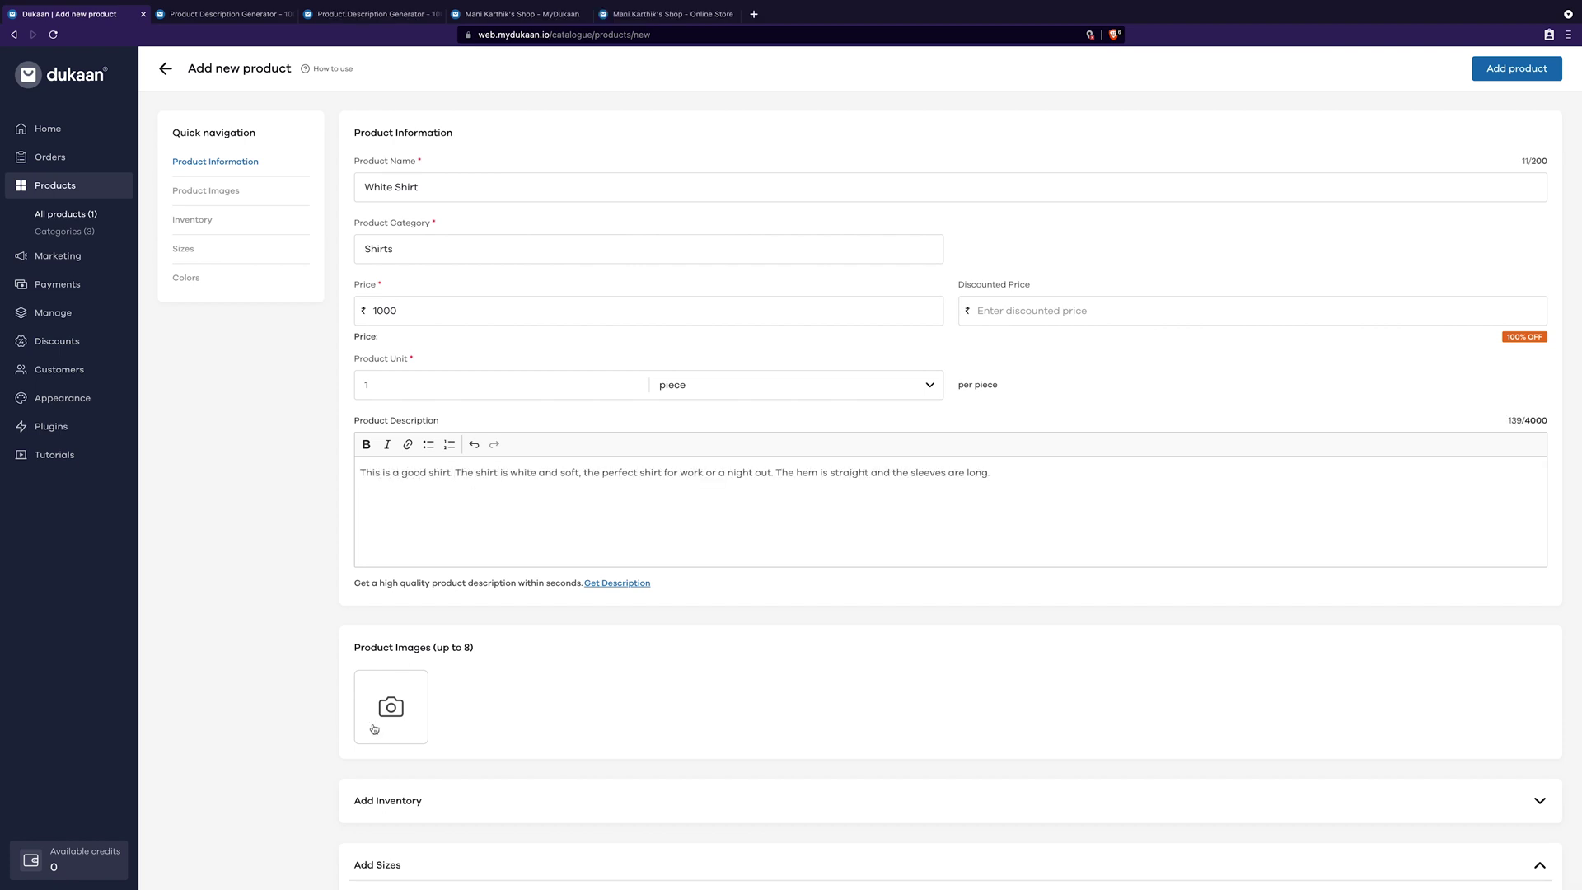
{"action": "left_click", "coordinate": [375, 730]}
{"action": "left_click", "coordinate": [679, 483]}
{"action": "left_click", "coordinate": [752, 483]}
{"action": "left_click", "coordinate": [753, 552]}
{"action": "left_click", "coordinate": [699, 552]}
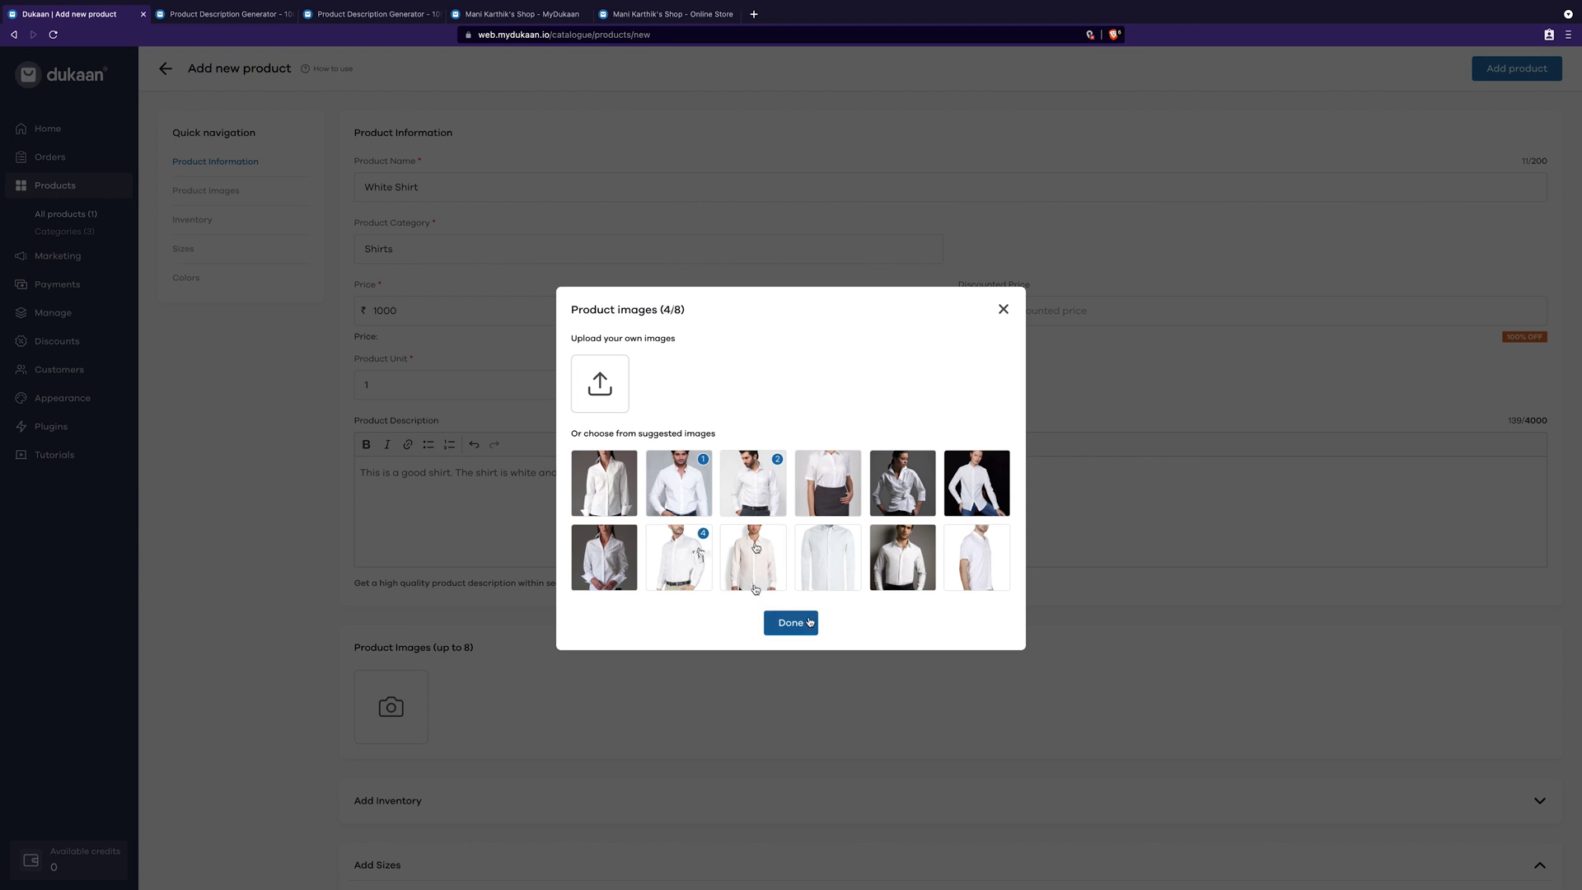
{"action": "left_click", "coordinate": [810, 622]}
{"action": "scroll", "coordinate": [1072, 676], "scroll_direction": "down", "scroll_amount": 1}
{"action": "left_click", "coordinate": [947, 718]}
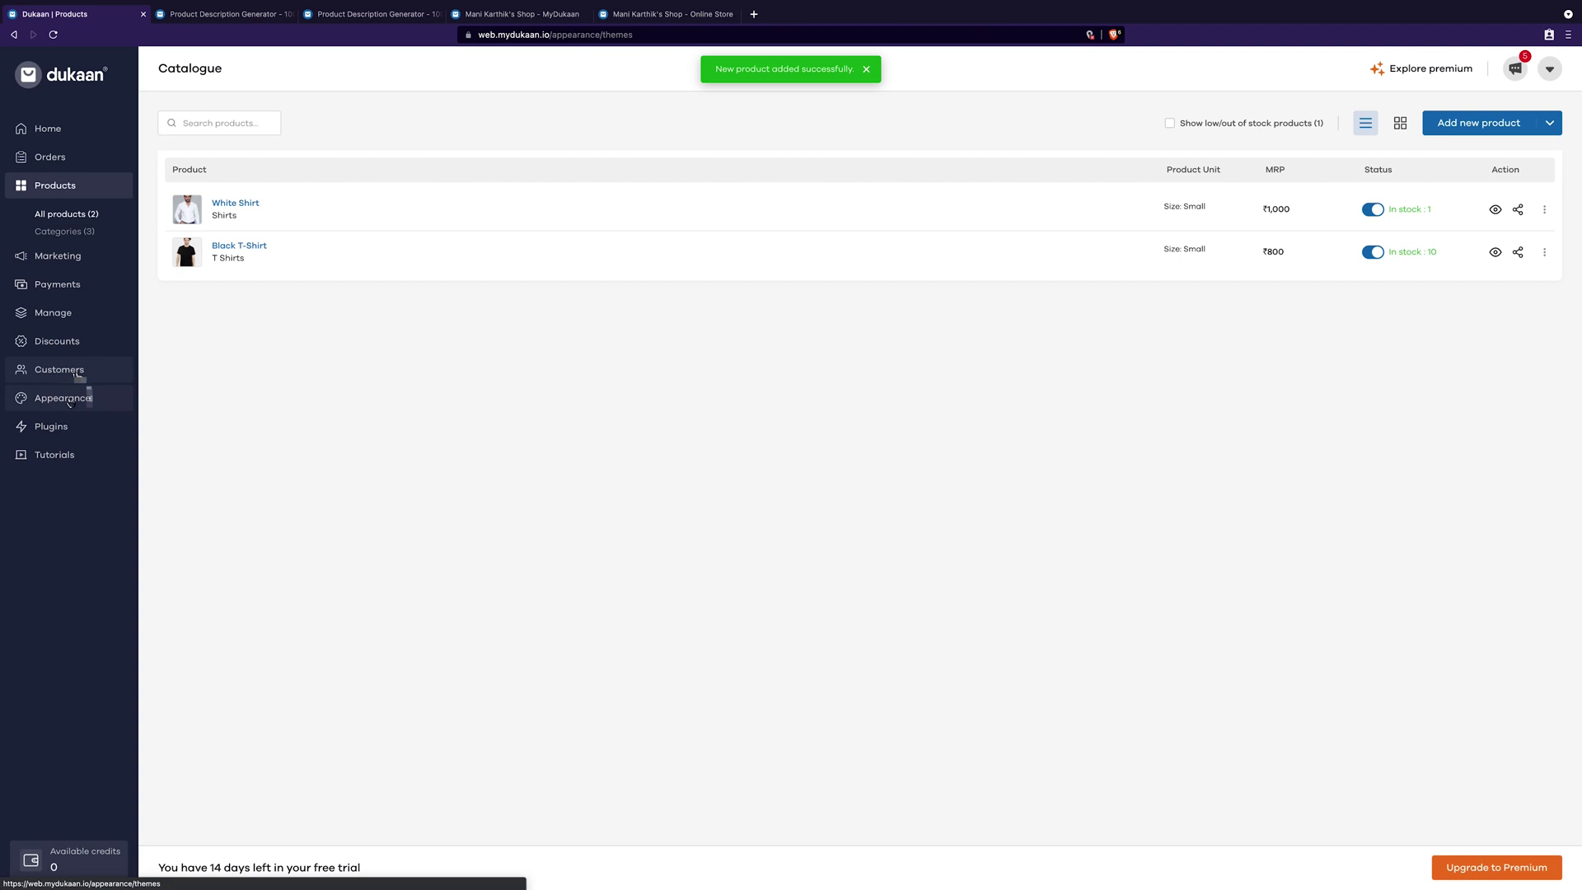
Preview the Lightspeed Pro theme's sample store from Appearance > Themes.
{"action": "left_click", "coordinate": [71, 399]}
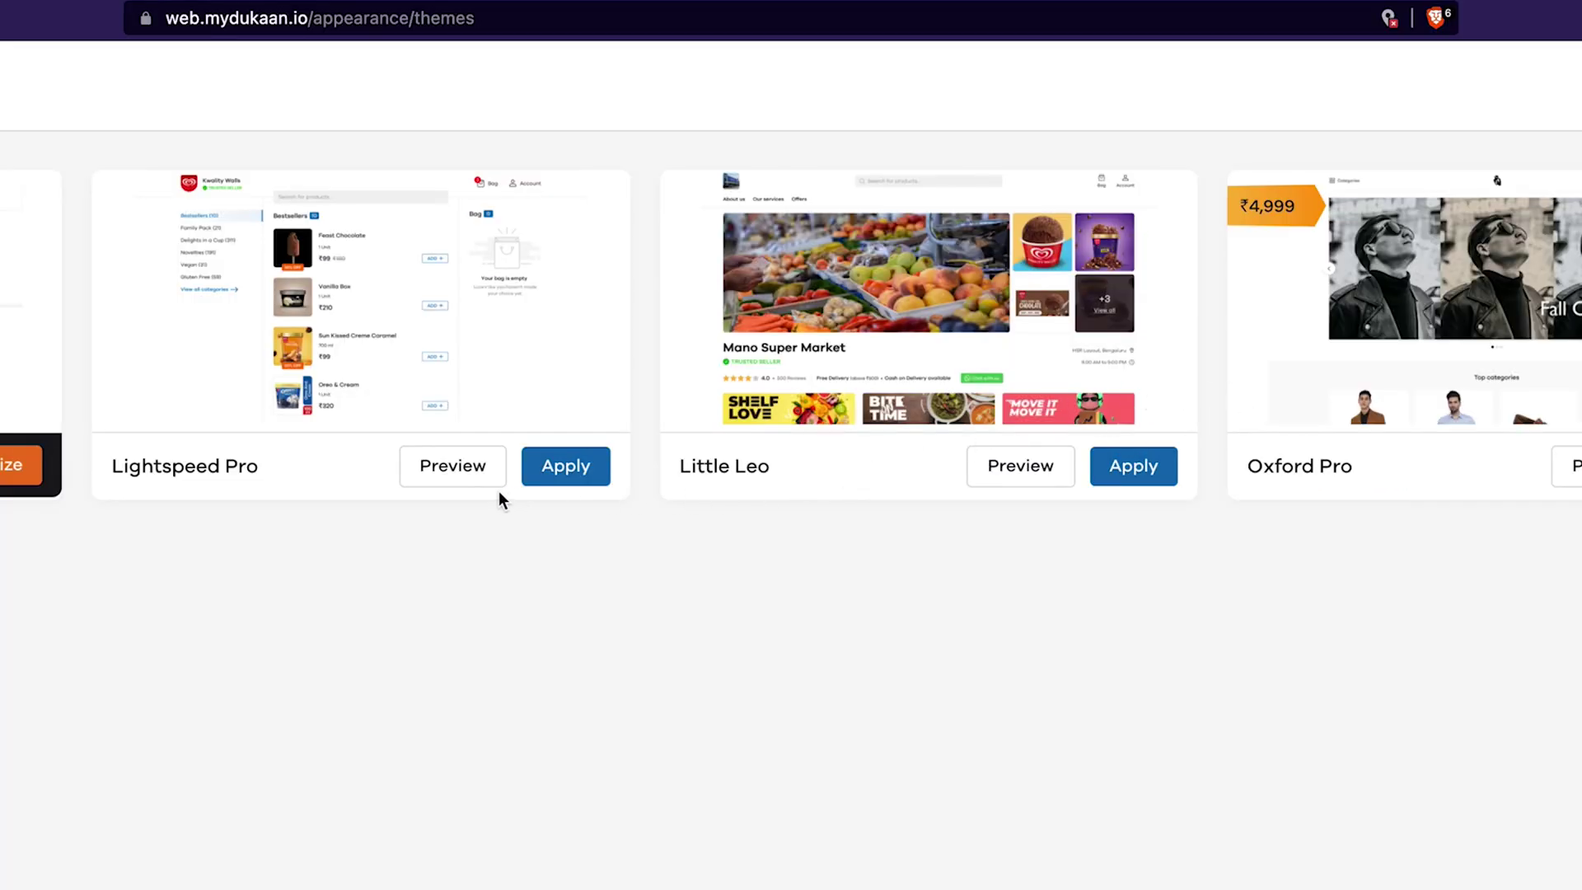
{"action": "left_click", "coordinate": [459, 478]}
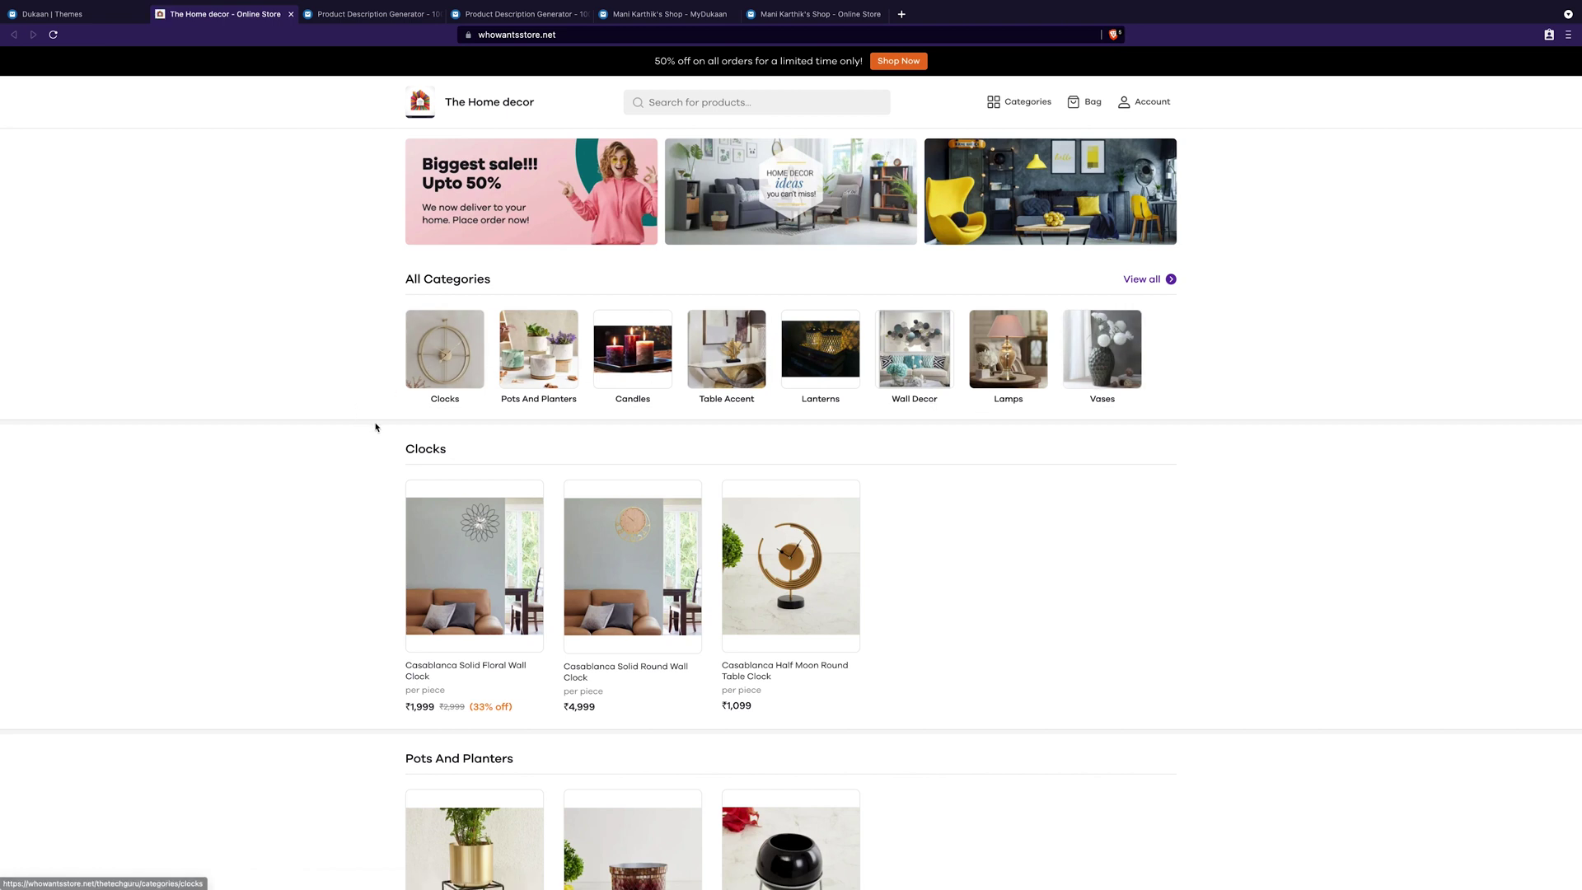
{"action": "scroll", "coordinate": [377, 427], "scroll_direction": "down", "scroll_amount": 3}
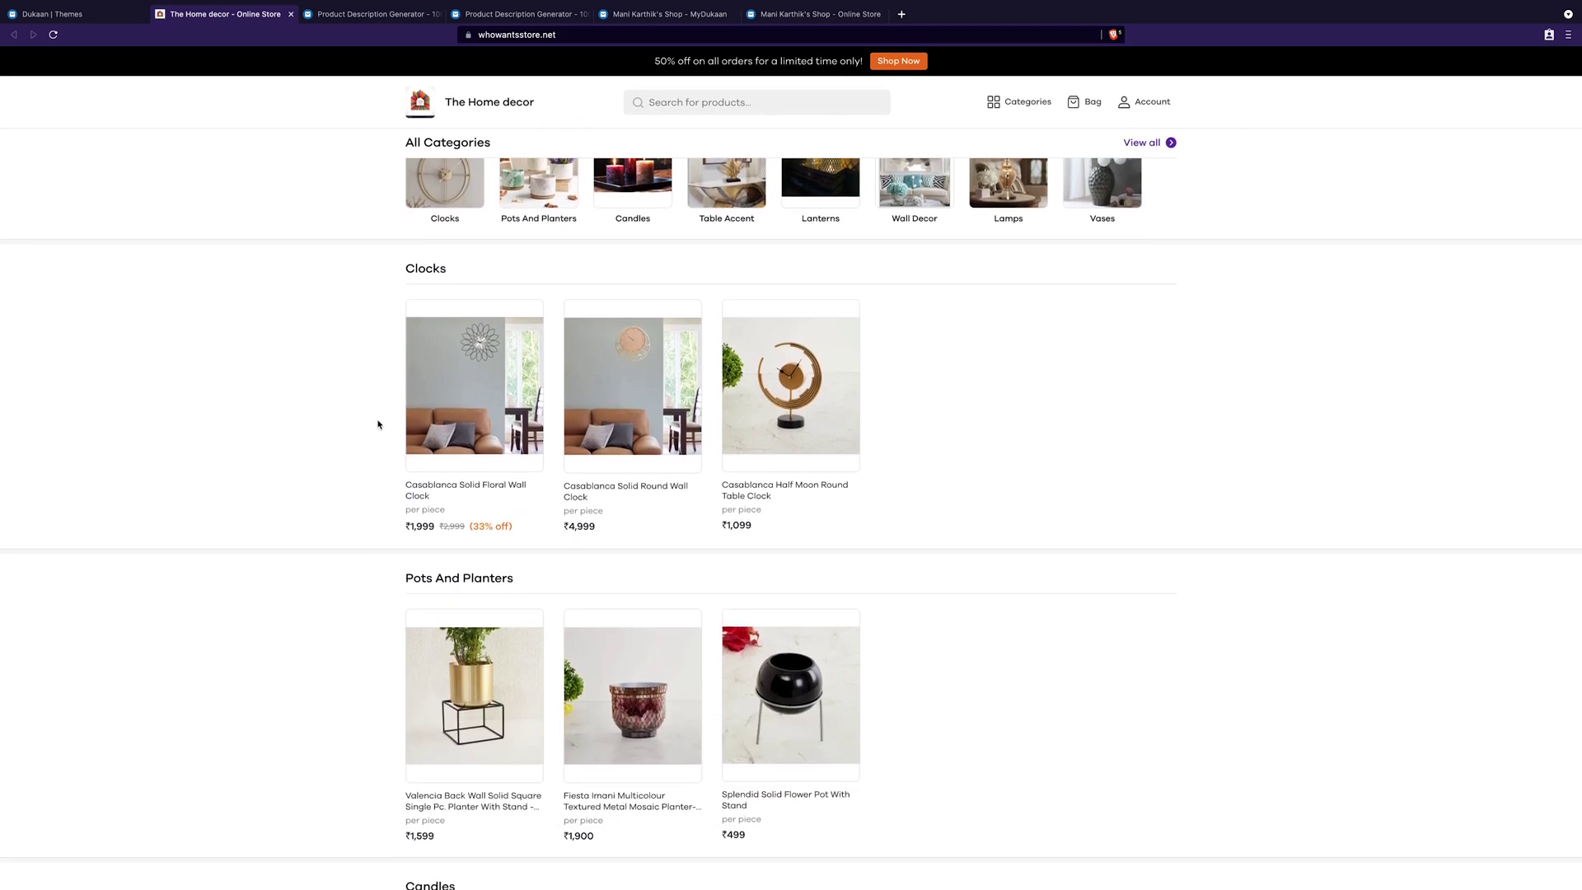
{"action": "scroll", "coordinate": [378, 425], "scroll_direction": "down", "scroll_amount": 1}
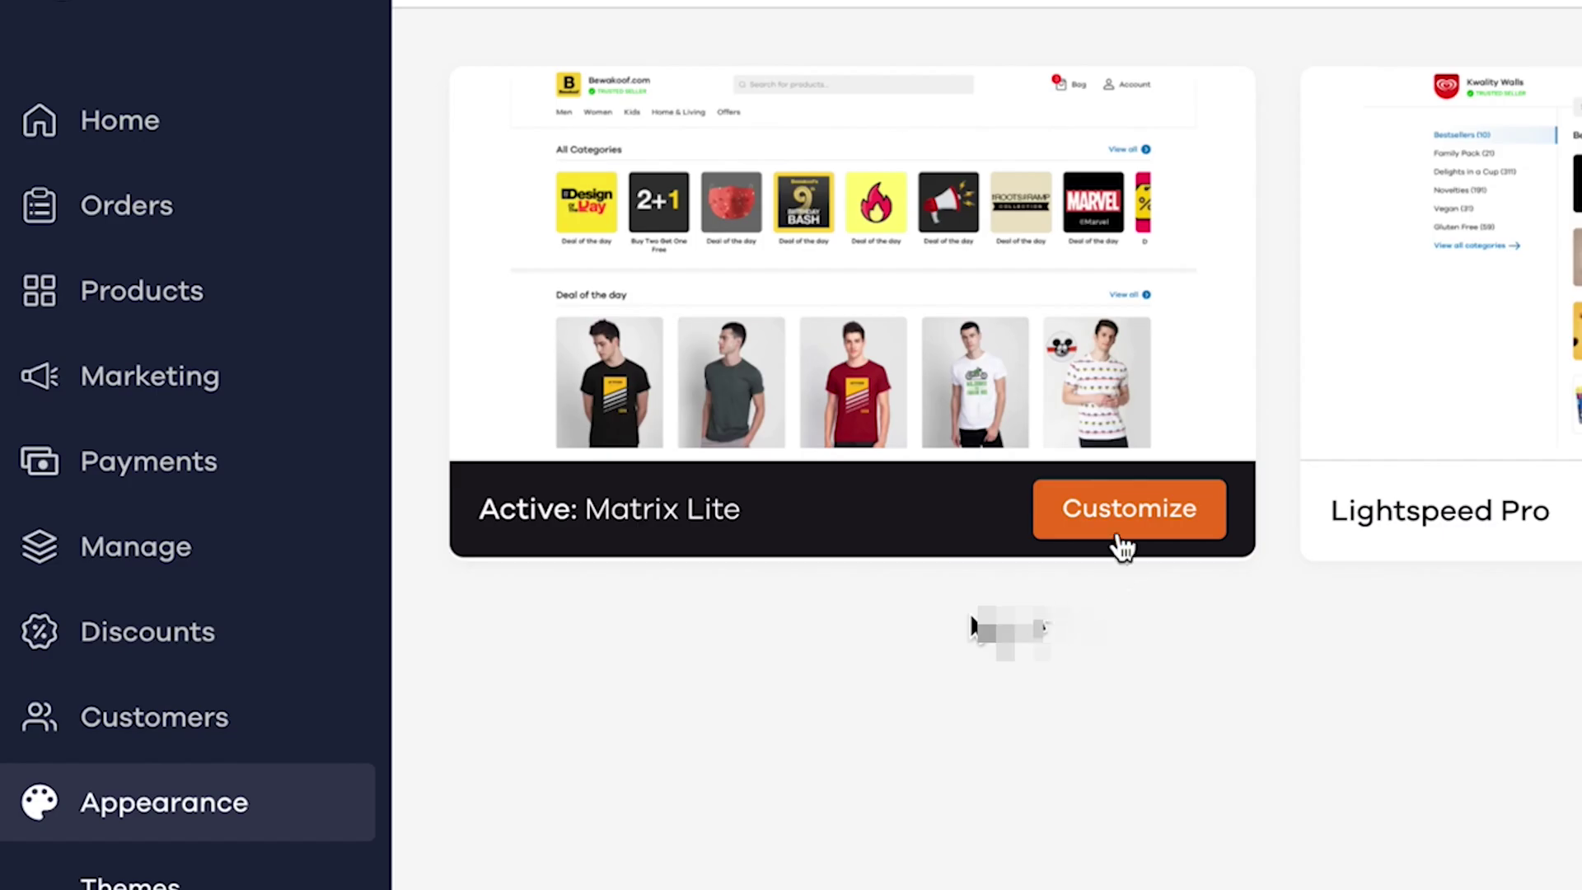
Customize Matrix Lite with the orange-pink preset, primary #E46D47 and secondary #F21170.
{"action": "left_click", "coordinate": [1116, 539]}
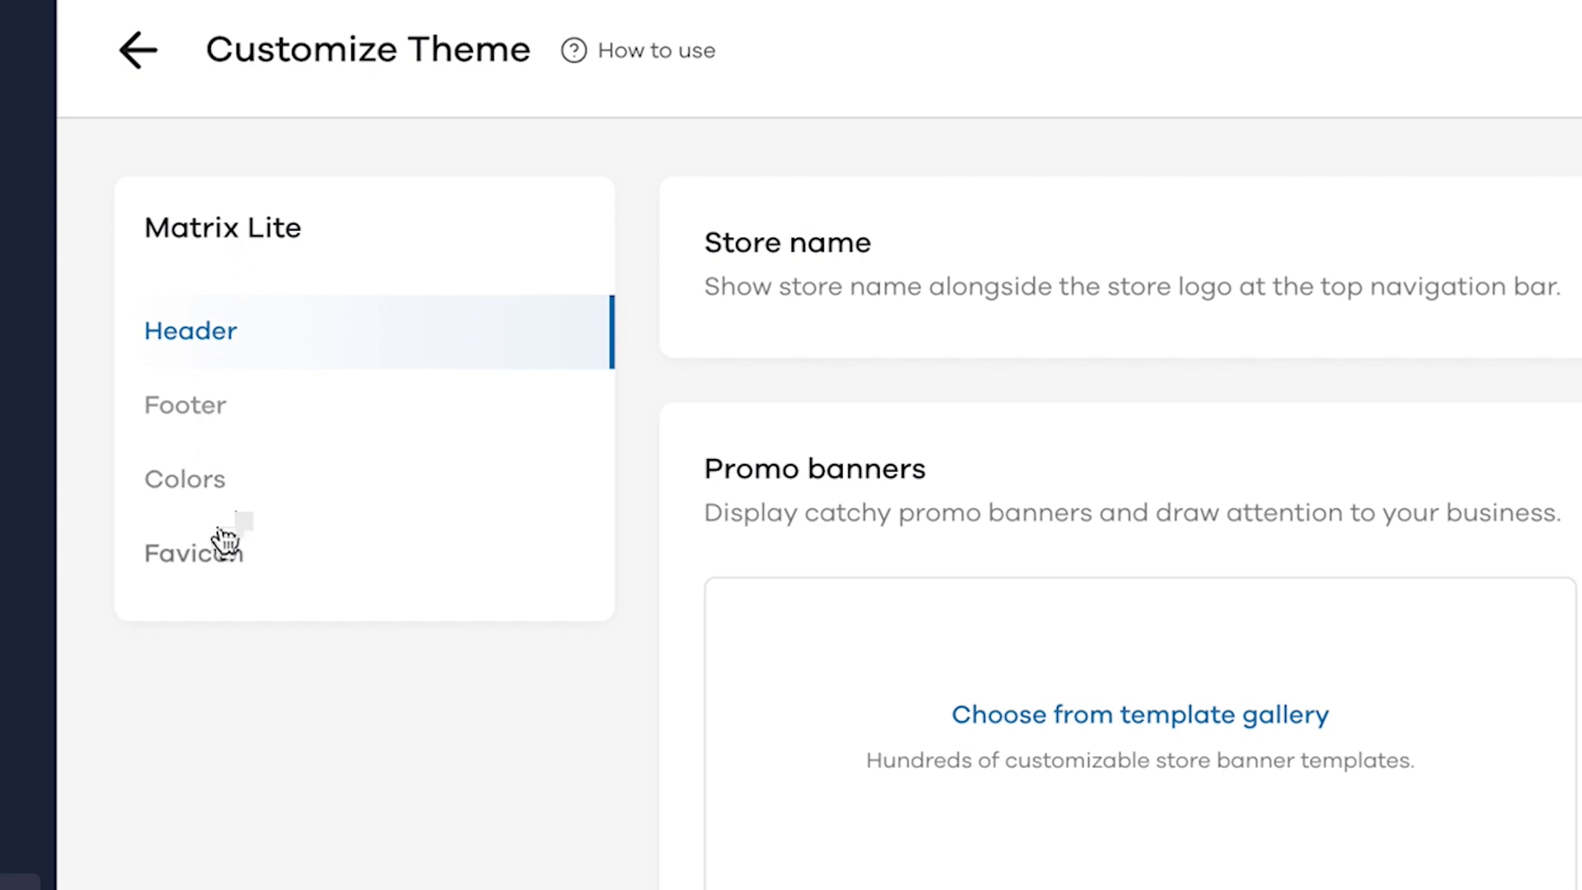
{"action": "left_click", "coordinate": [1201, 745]}
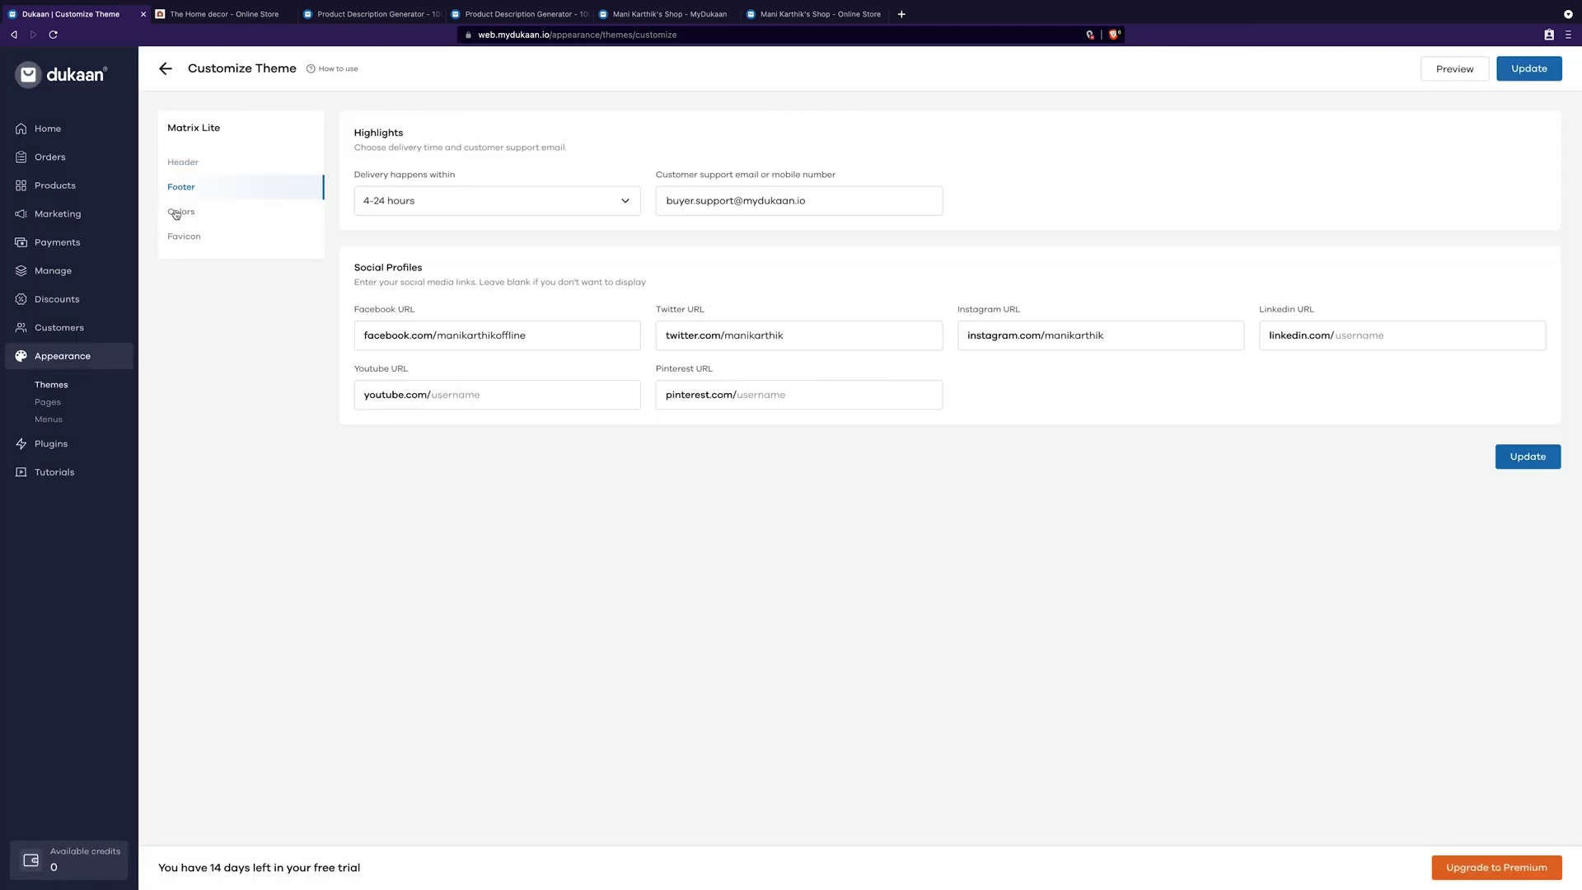
{"action": "left_click", "coordinate": [175, 215]}
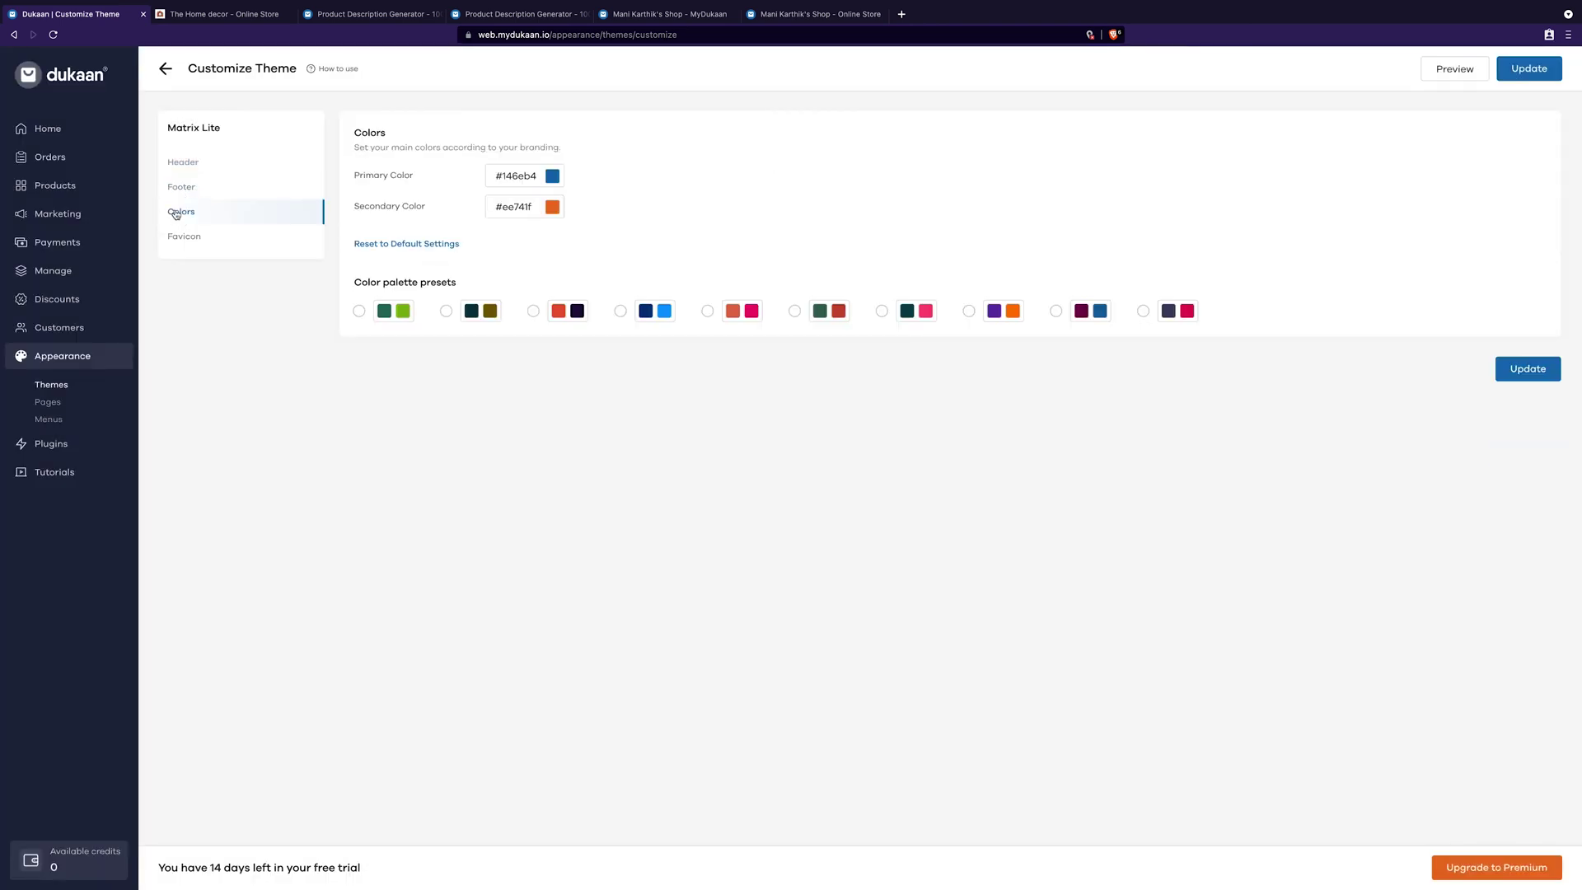
{"action": "left_click", "coordinate": [359, 311]}
{"action": "left_click", "coordinate": [709, 314]}
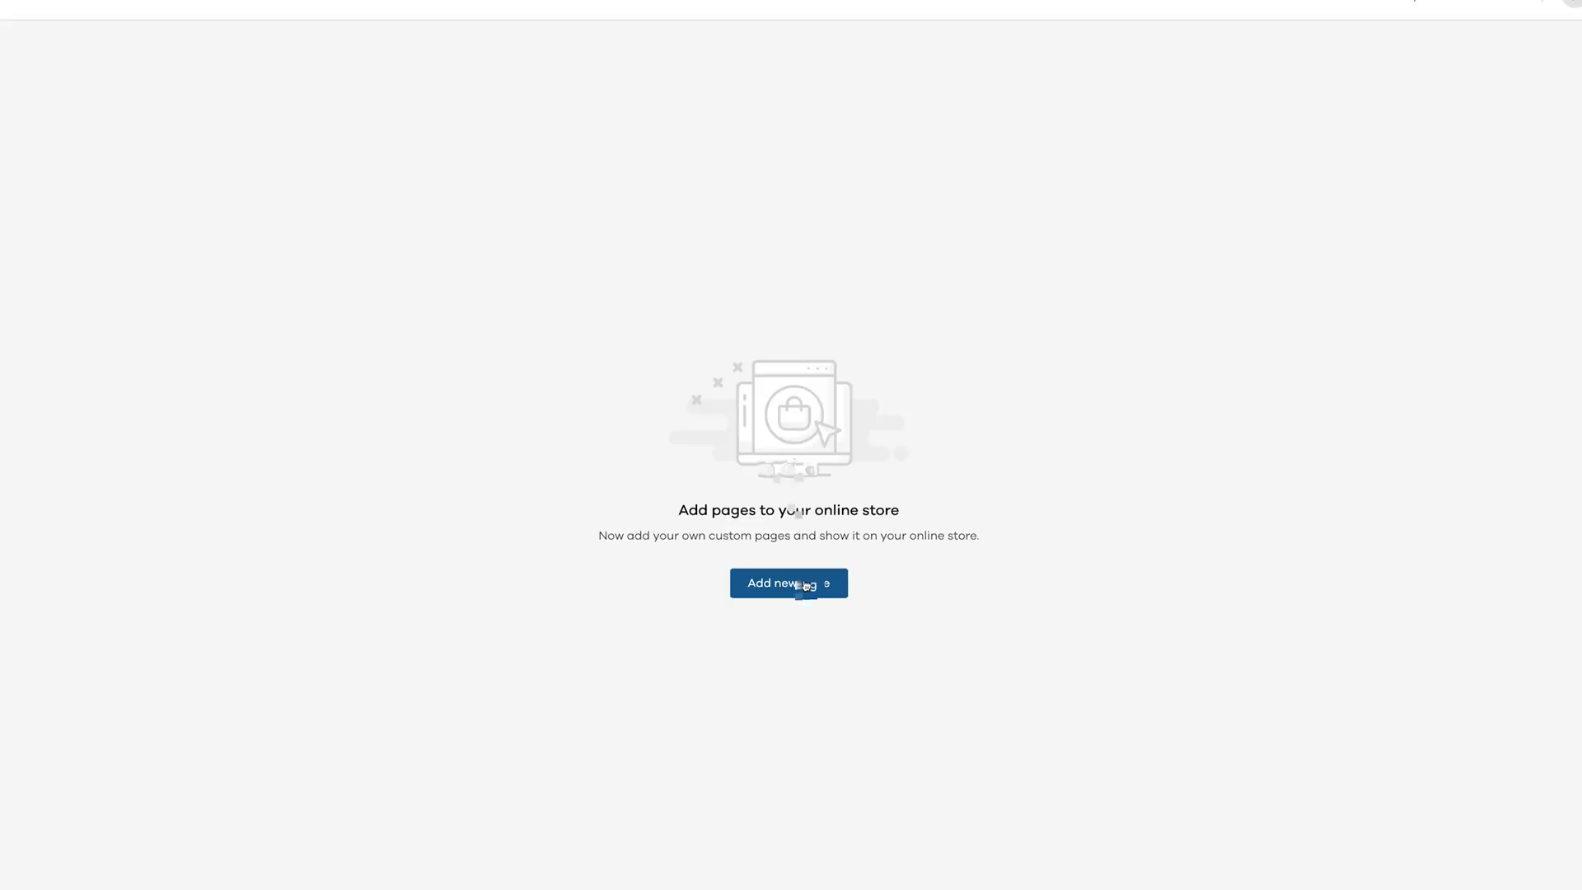
Publish an 'About Us' page: 'Thanks for visiting our website.' / 'Feel free to buy whichever products you like.'.
{"action": "left_click", "coordinate": [805, 585]}
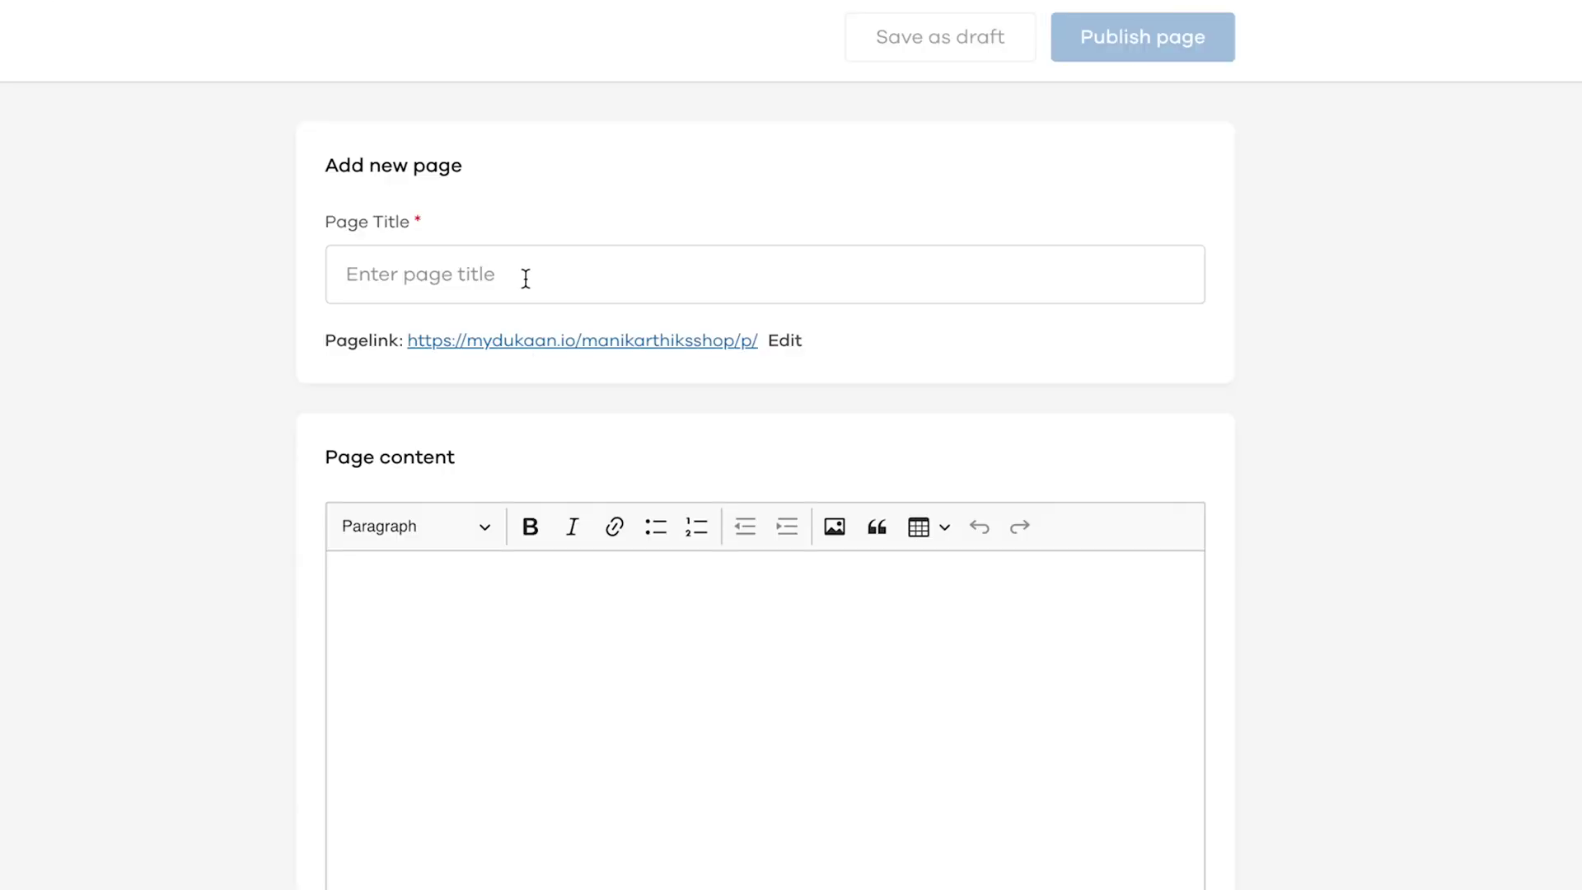
{"action": "left_click", "coordinate": [524, 278]}
{"action": "type", "text": "About Us"}
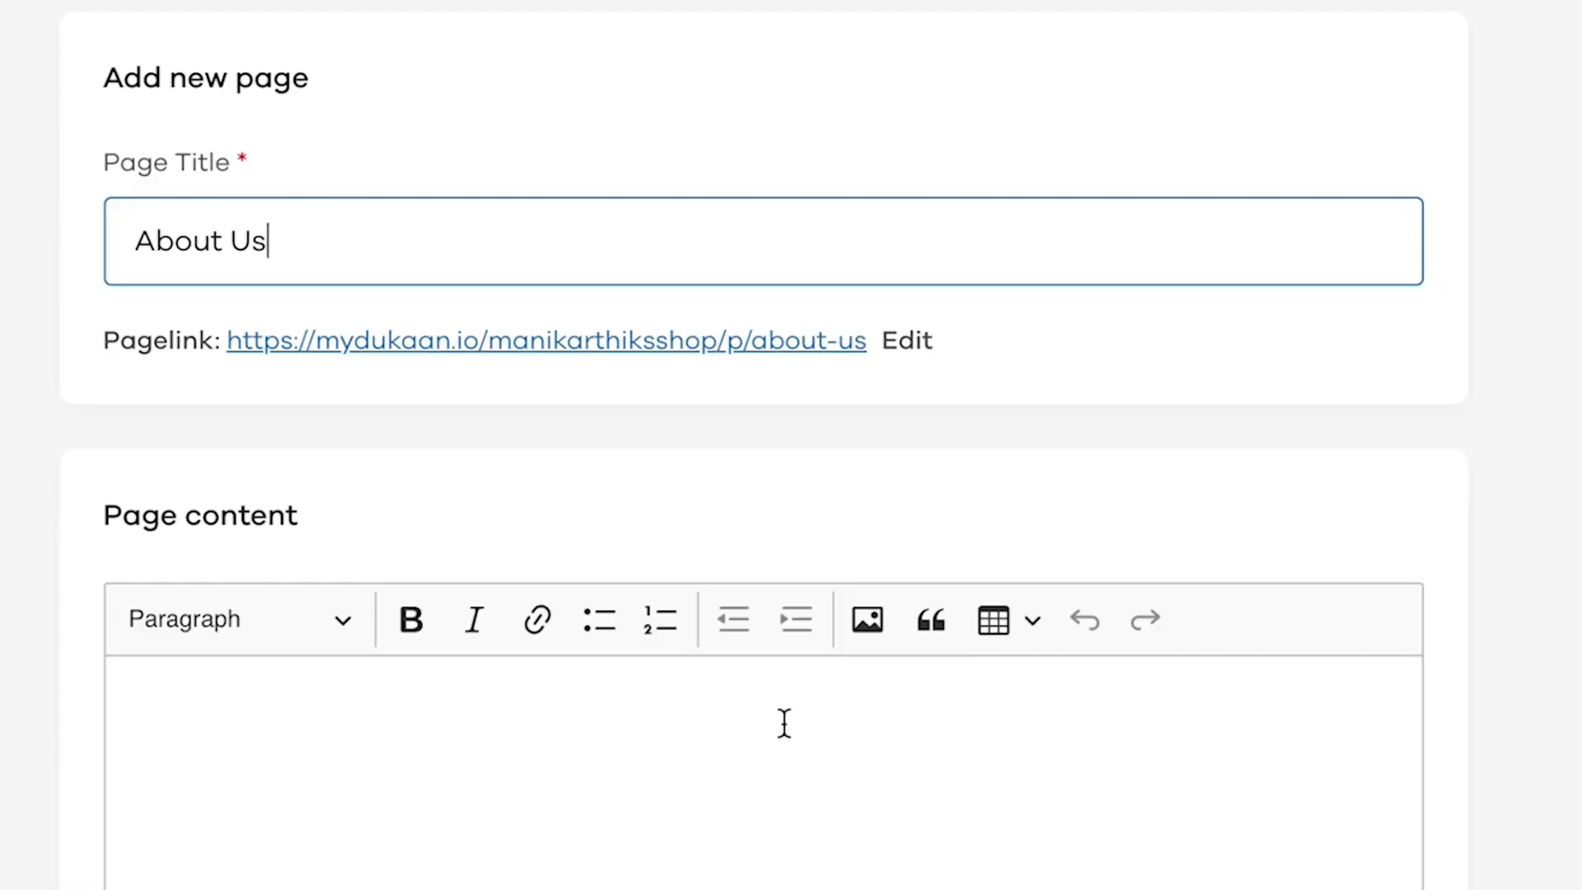
{"action": "left_click", "coordinate": [779, 596]}
{"action": "type", "text": "Thanks for visiting our"}
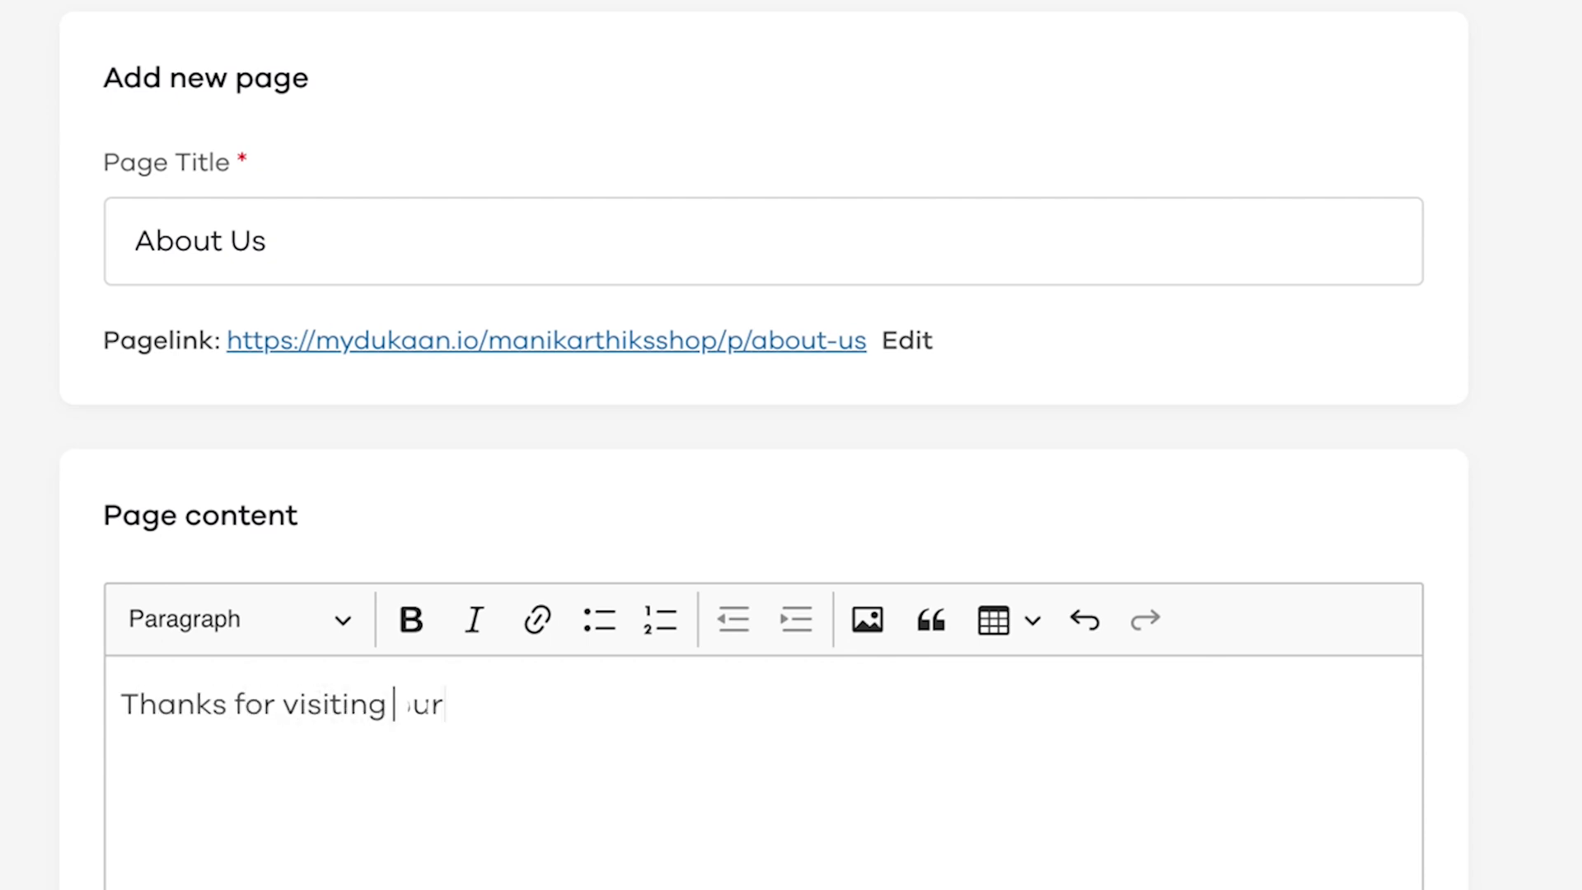
{"action": "type", "text": " website."}
{"action": "key", "text": "Return"}
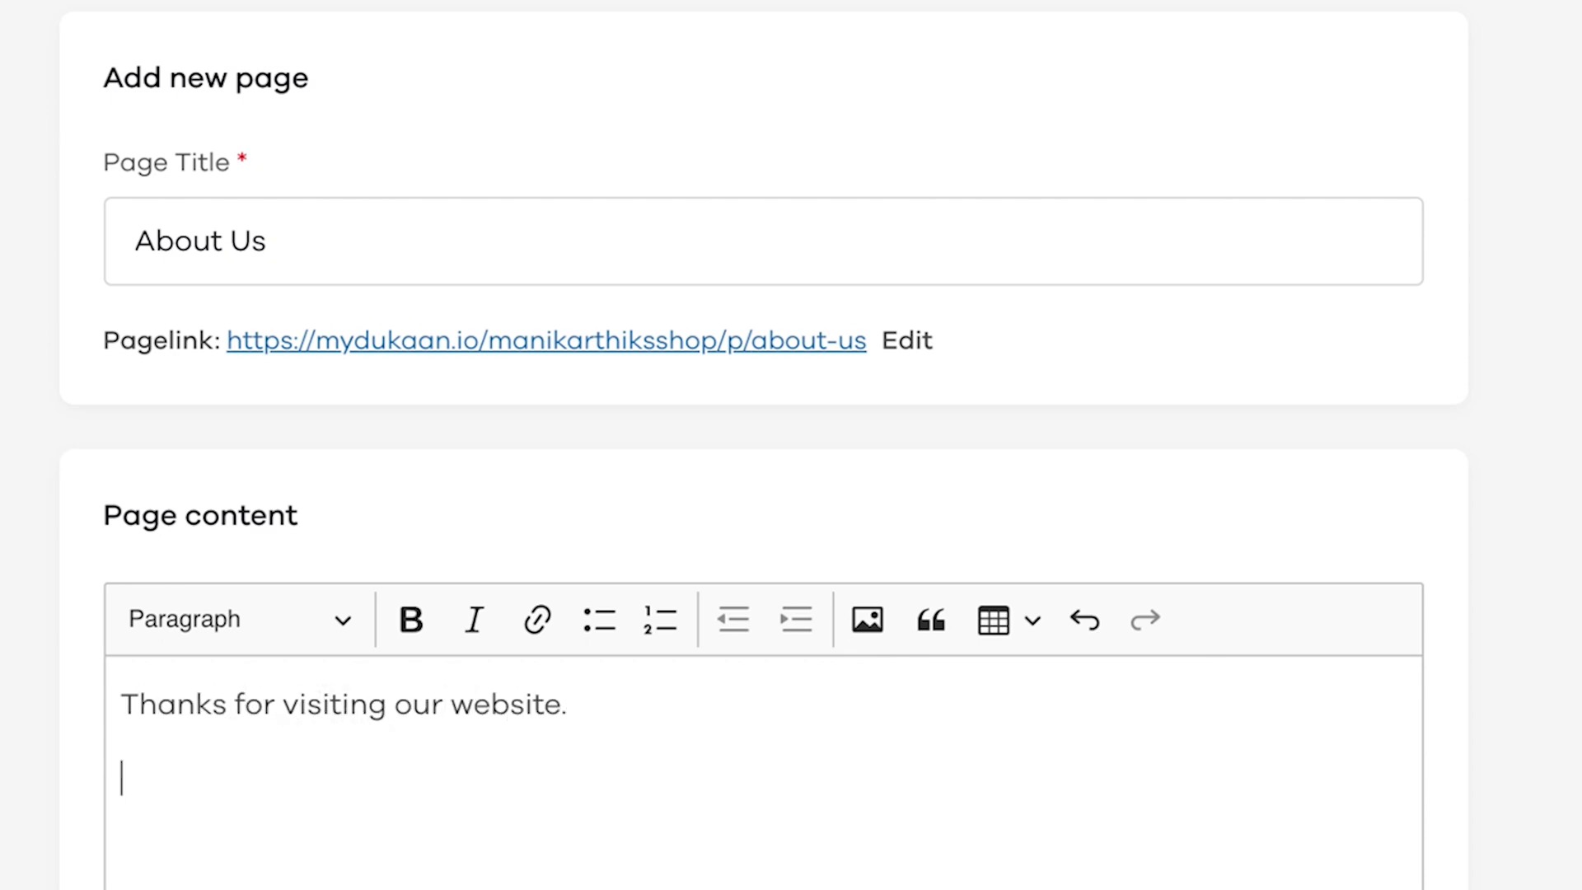
{"action": "type", "text": "Feel free to"}
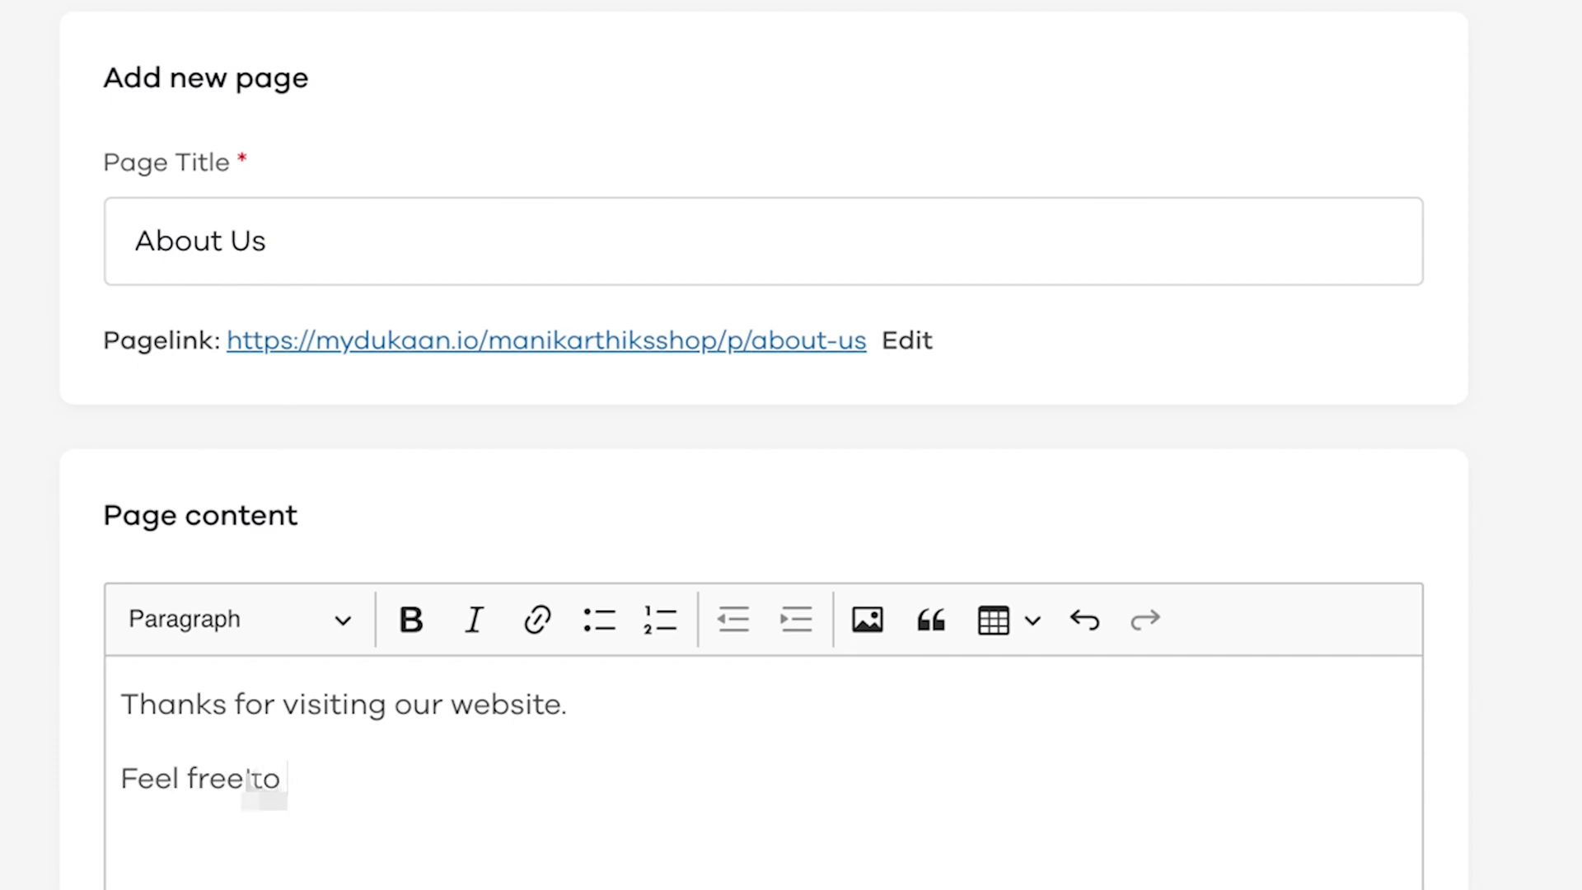
{"action": "type", "text": " buy whichever"}
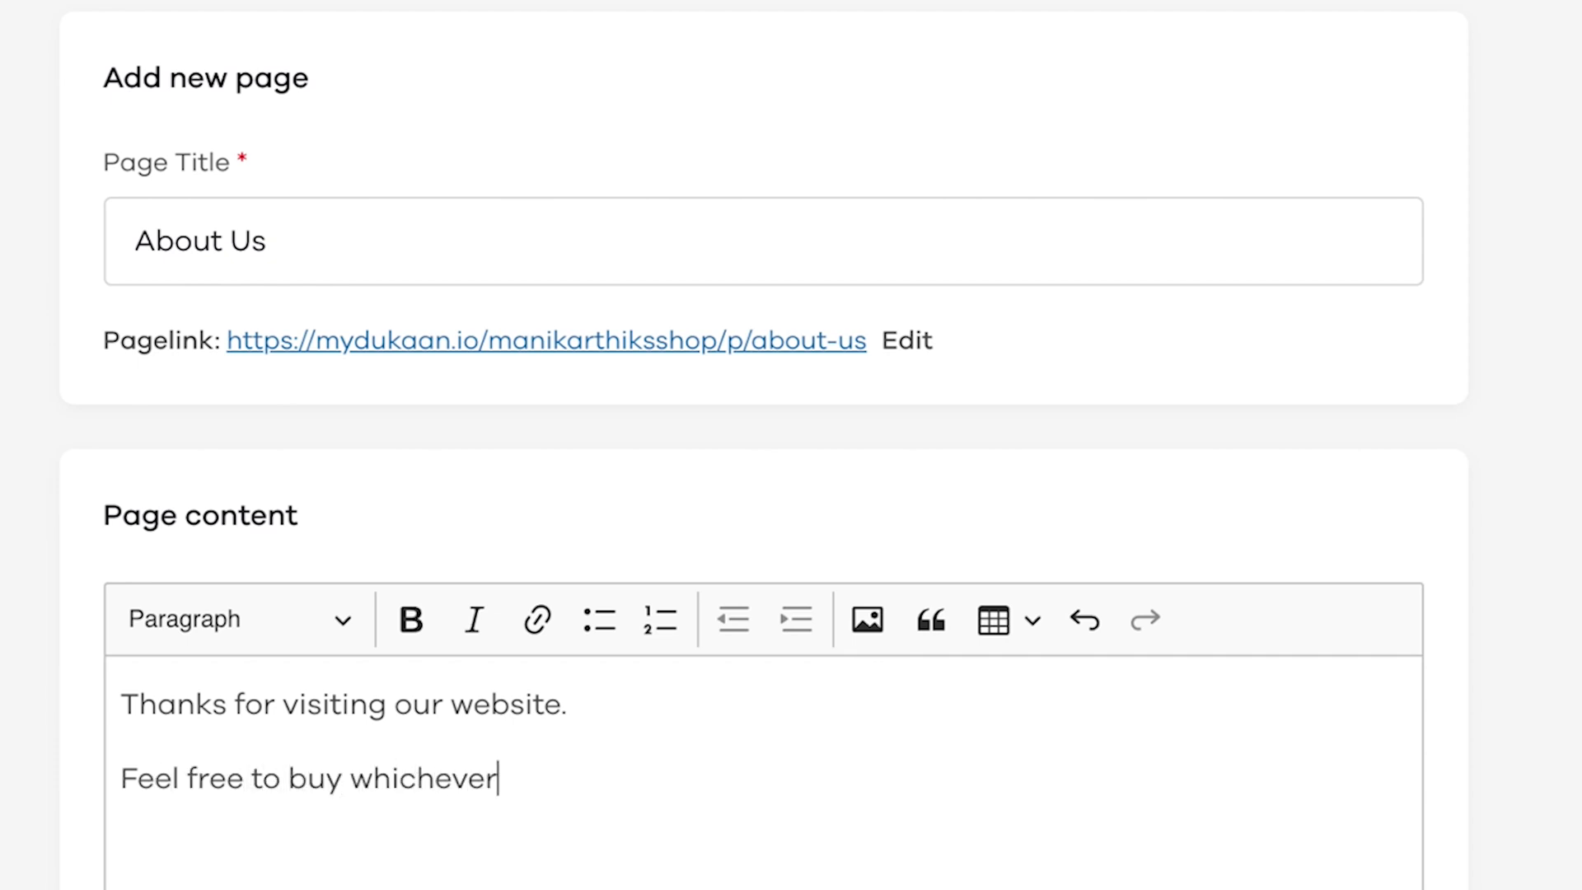
{"action": "type", "text": " products you like"}
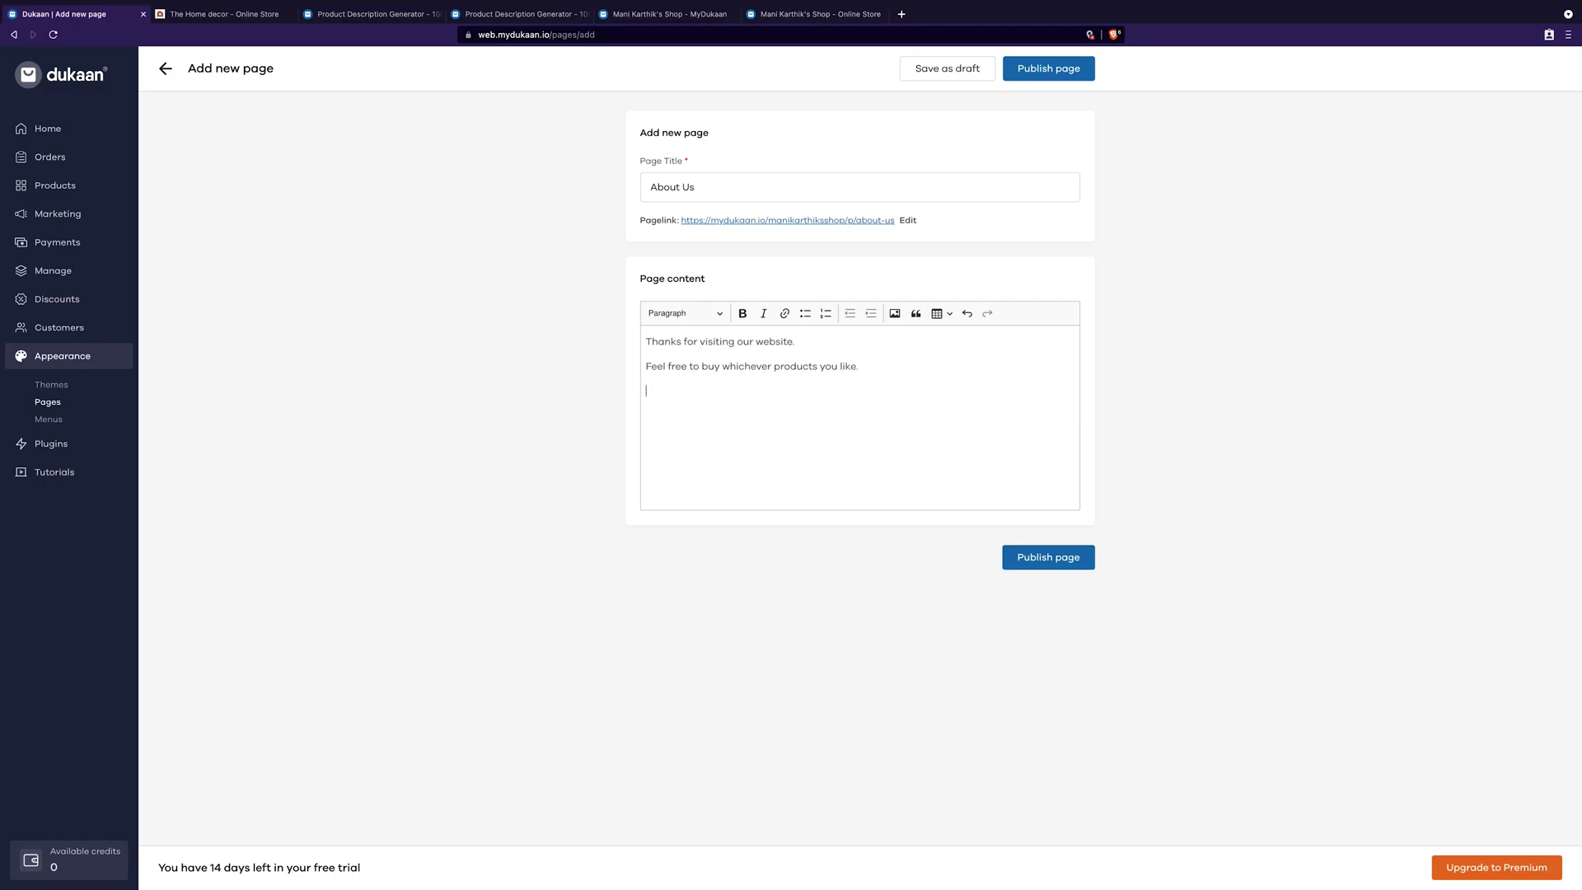
{"action": "type", "text": "."}
{"action": "left_click", "coordinate": [1063, 558]}
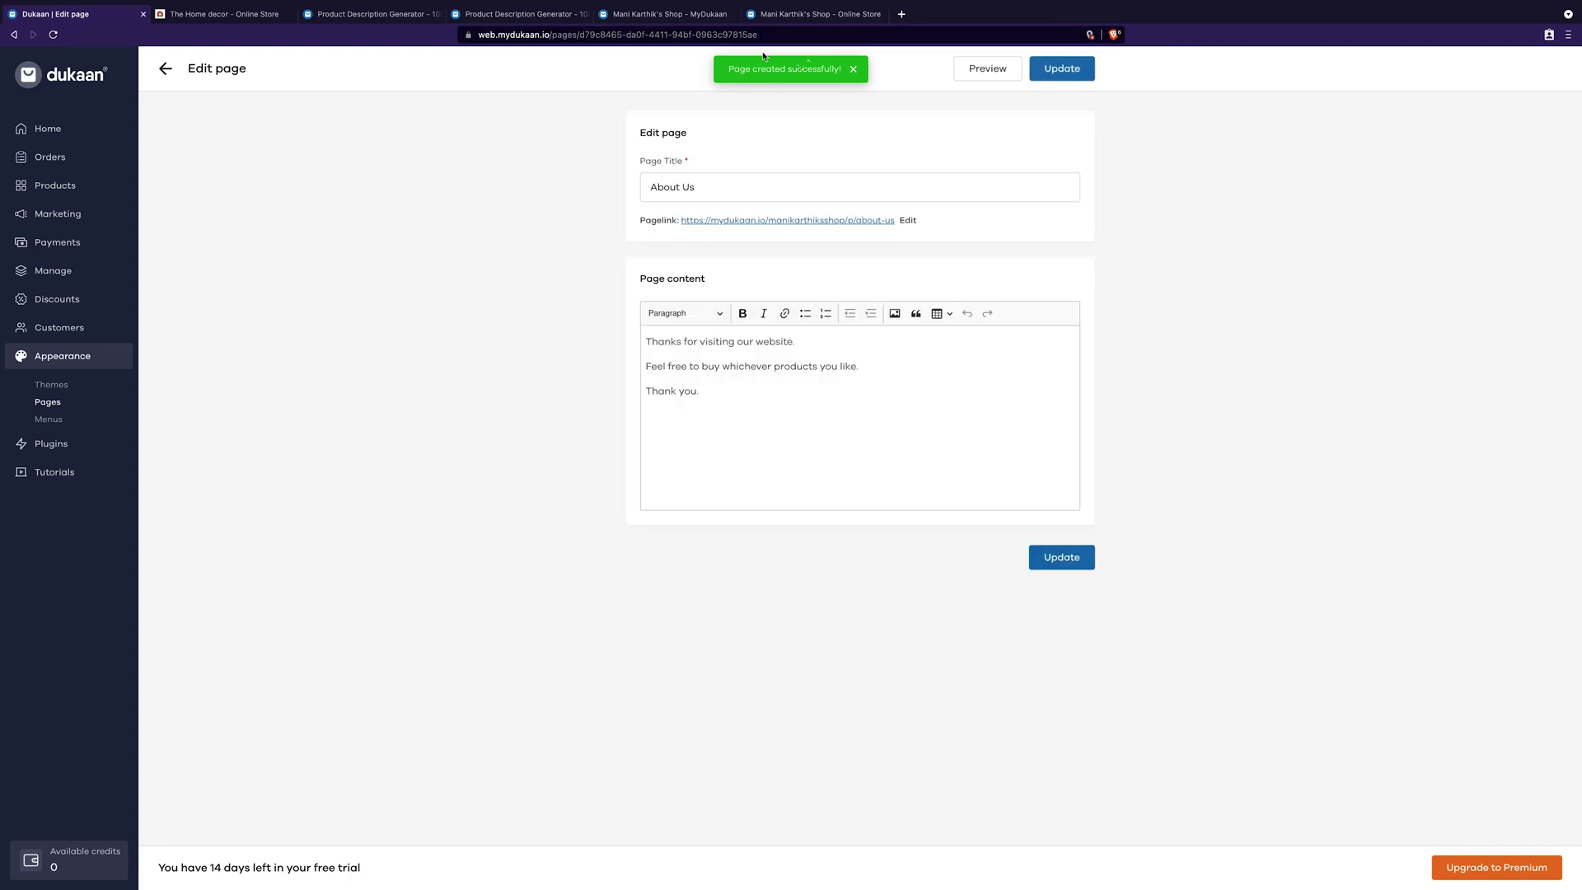
Check the live About Us page in a new tab, then return to the editor.
{"action": "left_click", "coordinate": [775, 221]}
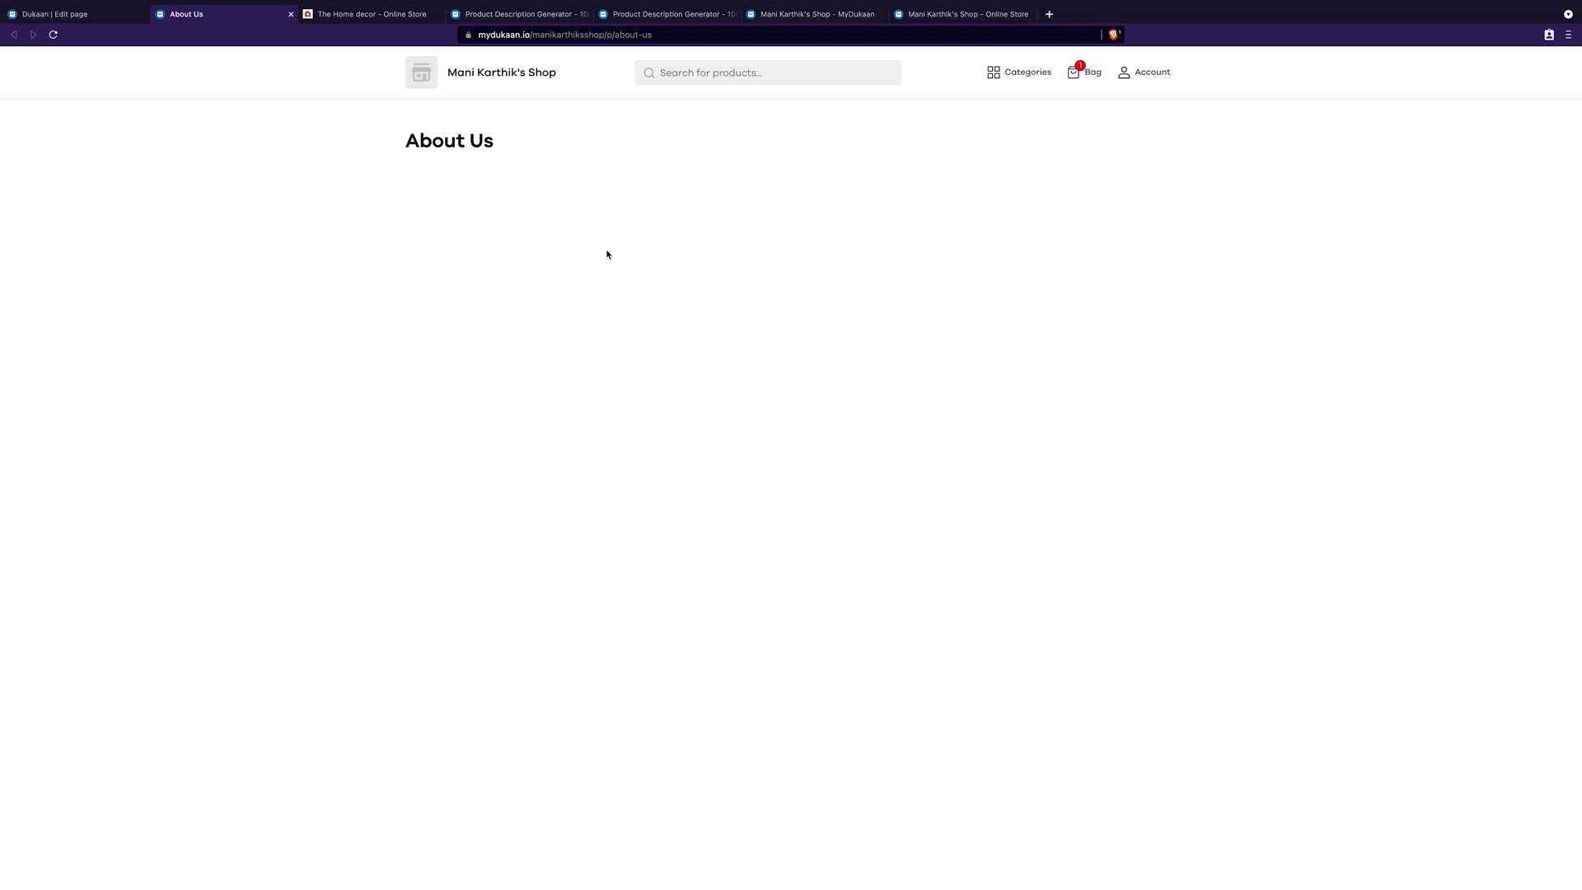
{"action": "left_click_drag", "start_coordinate": [405, 140], "coordinate": [473, 250]}
{"action": "left_click", "coordinate": [473, 249]}
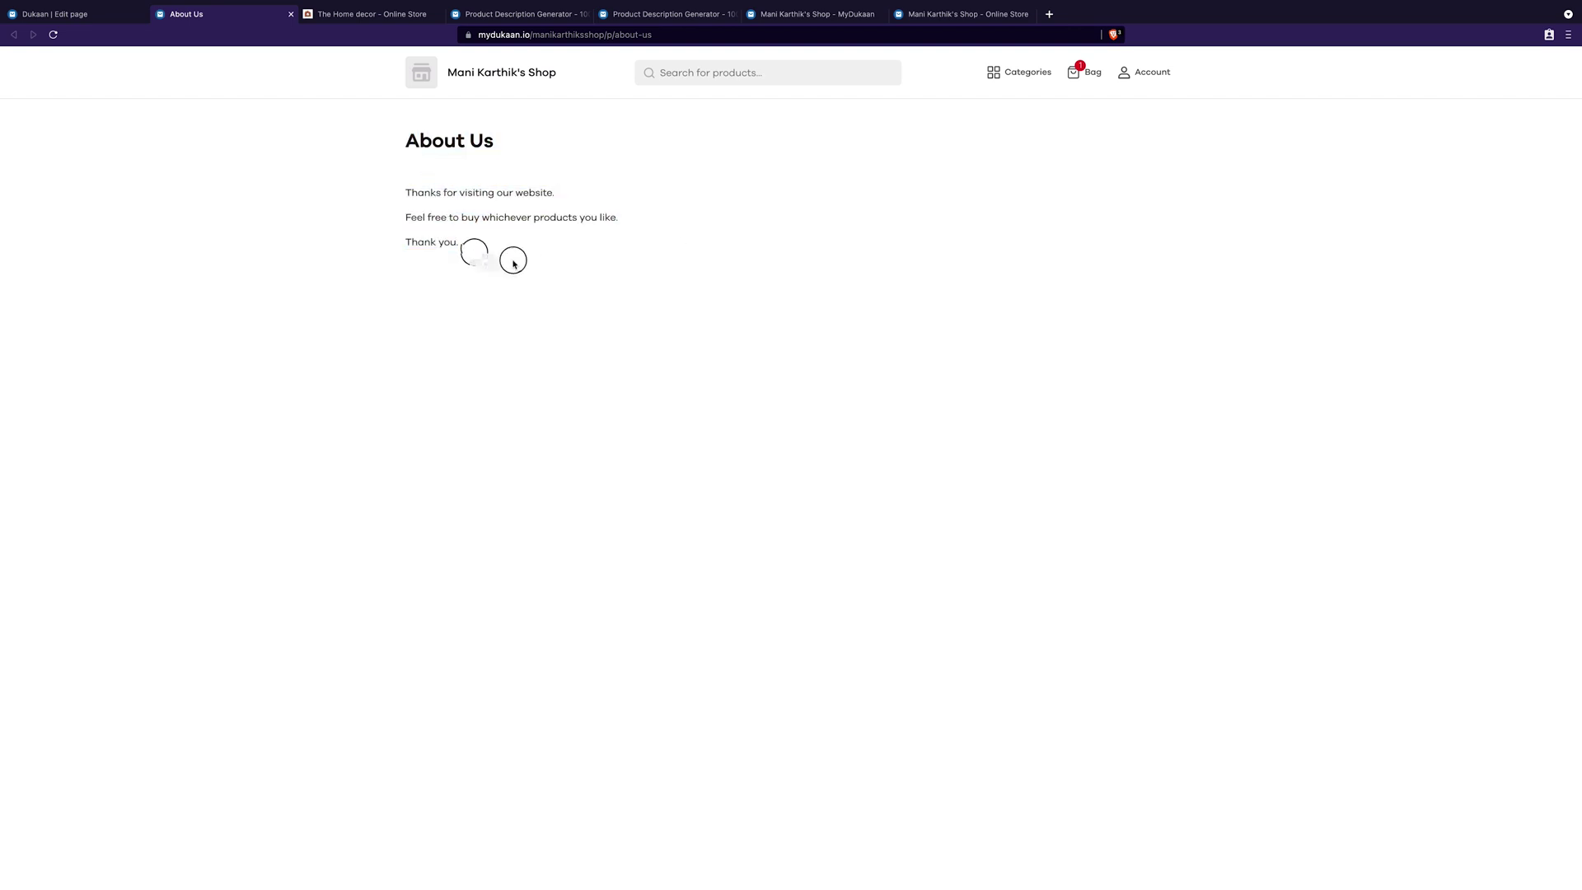
{"action": "left_click", "coordinate": [54, 14]}
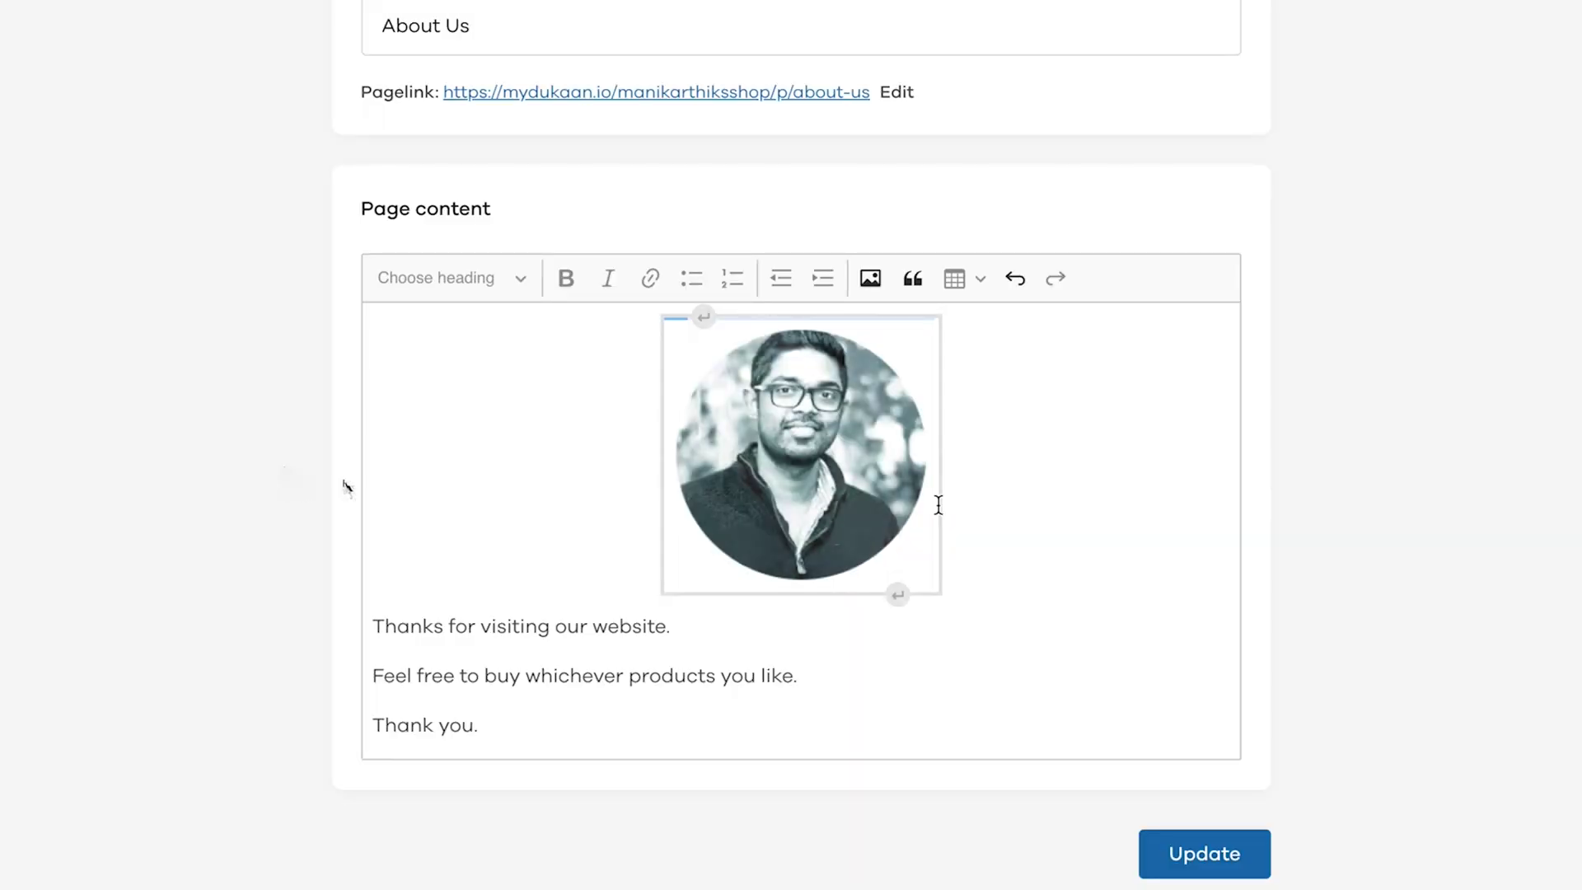
Link the Facebook profile URL below the photo and update the About Us page.
{"action": "left_click", "coordinate": [662, 662]}
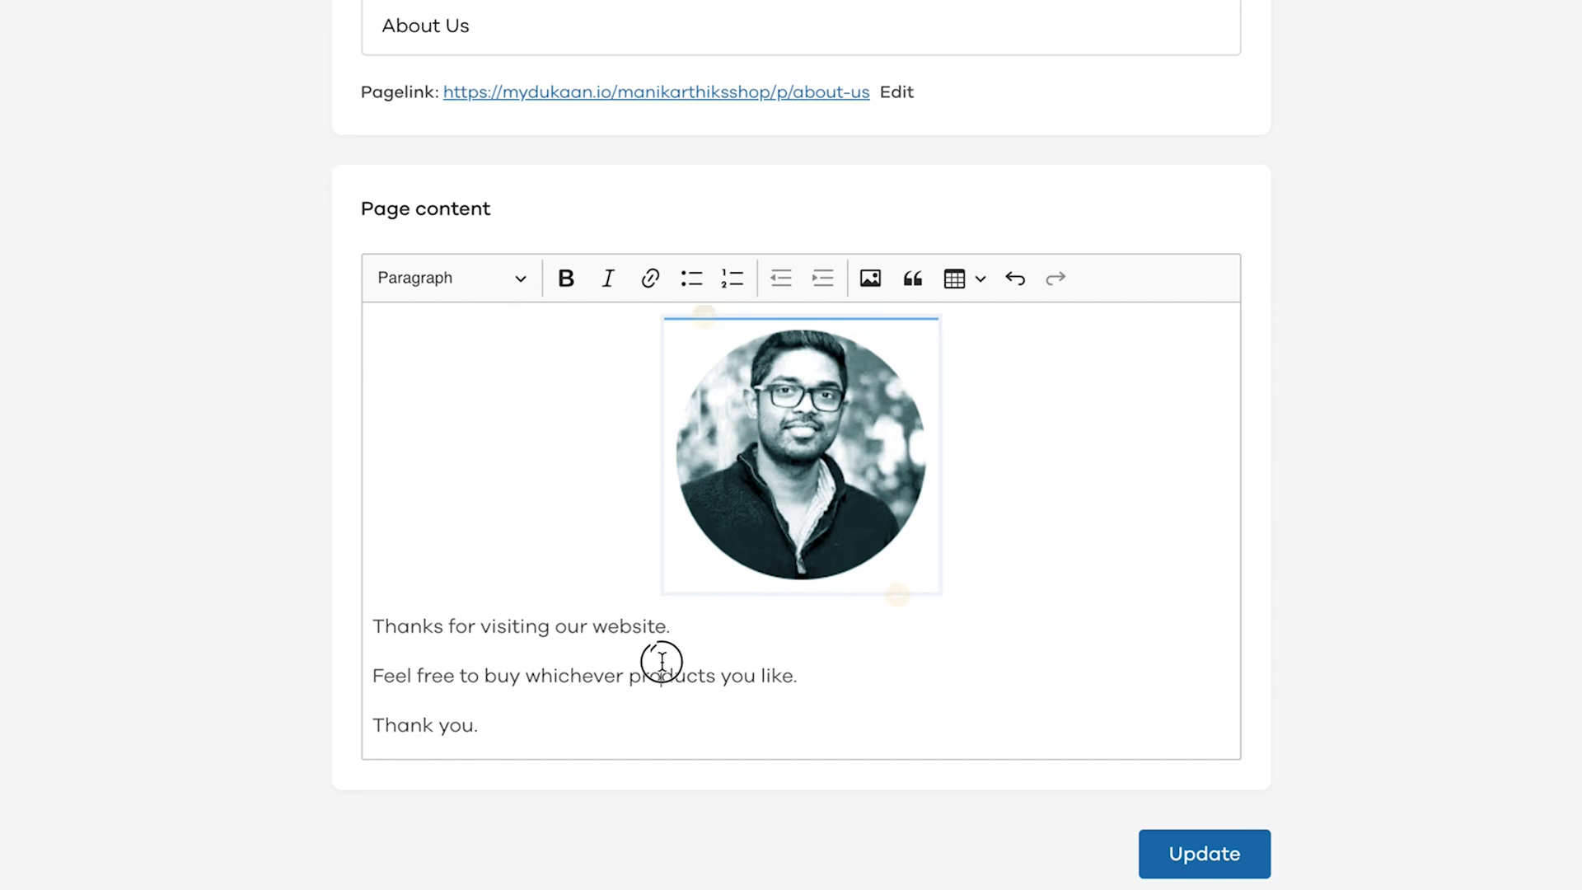
{"action": "left_click", "coordinate": [834, 682]}
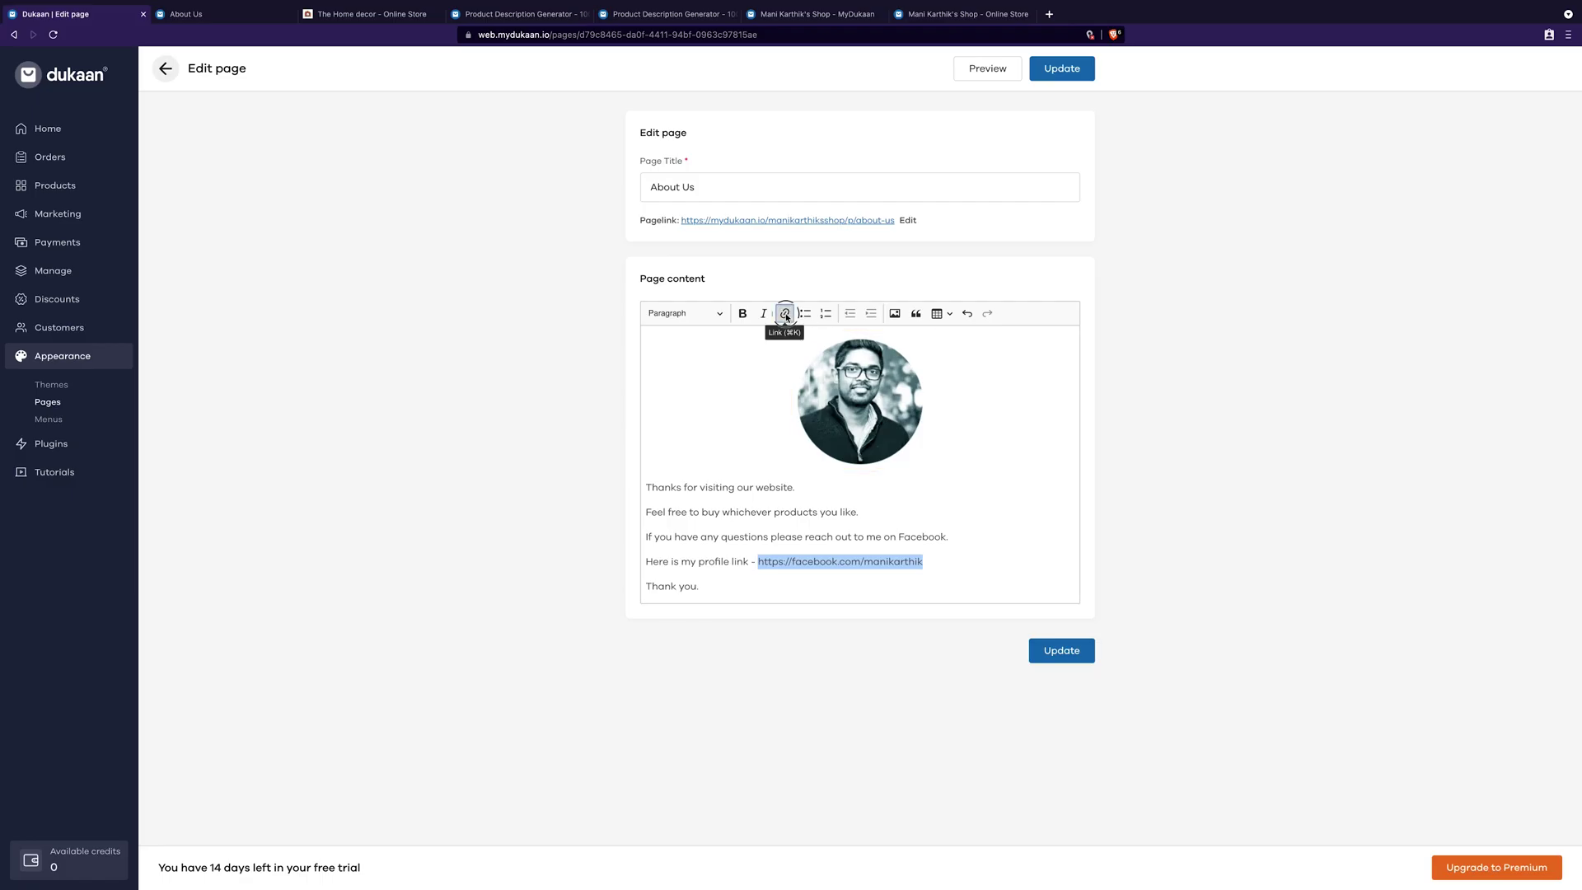
{"action": "left_click", "coordinate": [785, 313]}
{"action": "type", "text": "https://facebook.com/manikarthik"}
{"action": "left_click", "coordinate": [901, 530]}
{"action": "left_click", "coordinate": [1063, 651]}
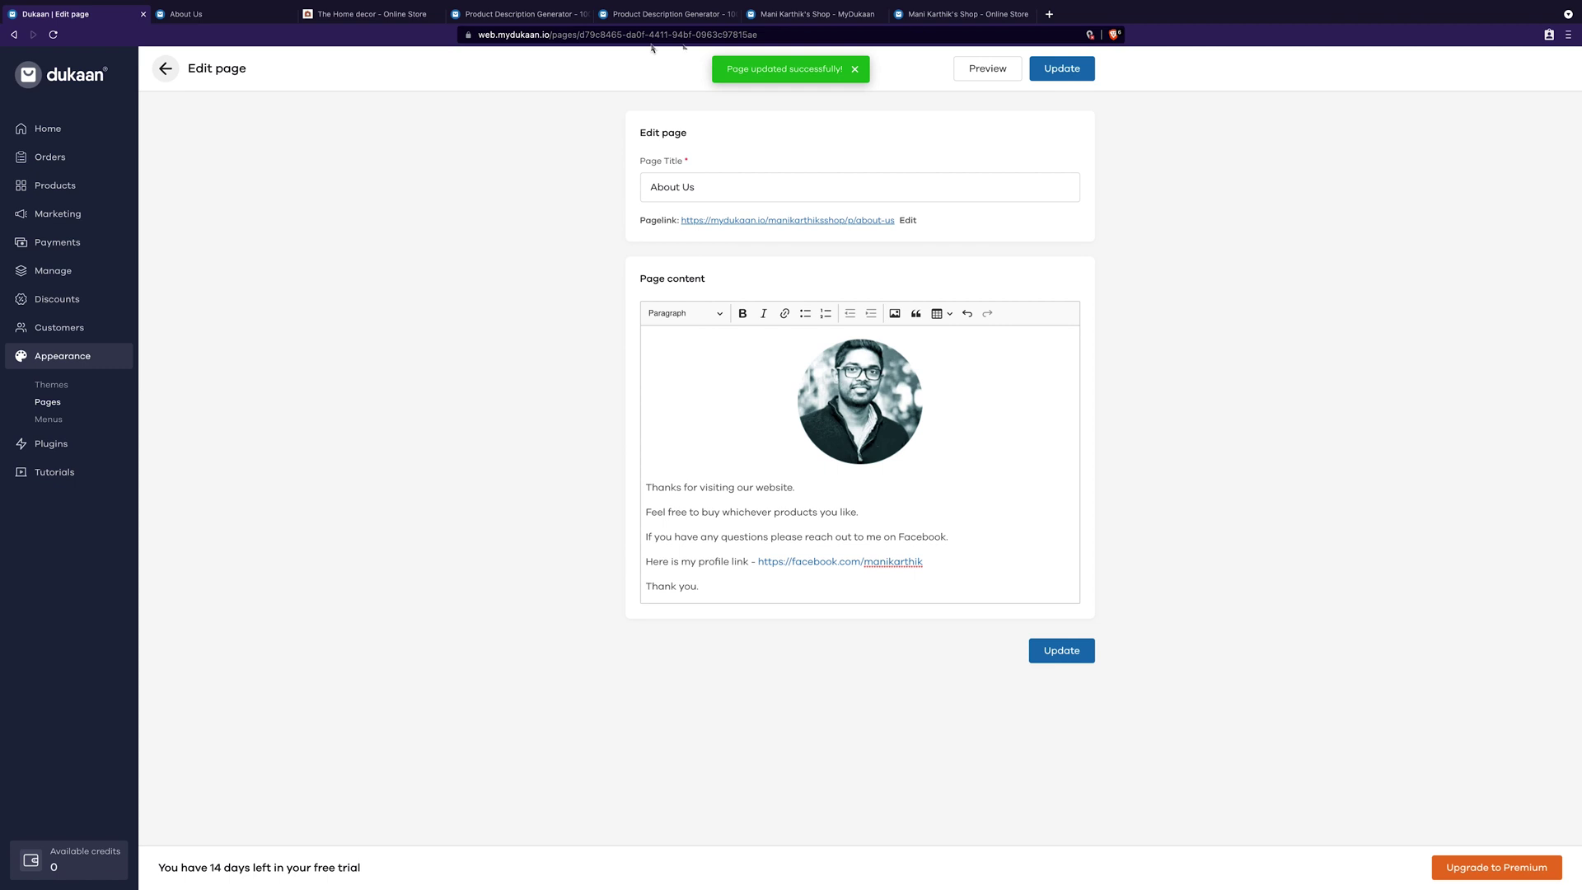
Review the updated live page, then go back to the store dashboard.
{"action": "left_click", "coordinate": [227, 16]}
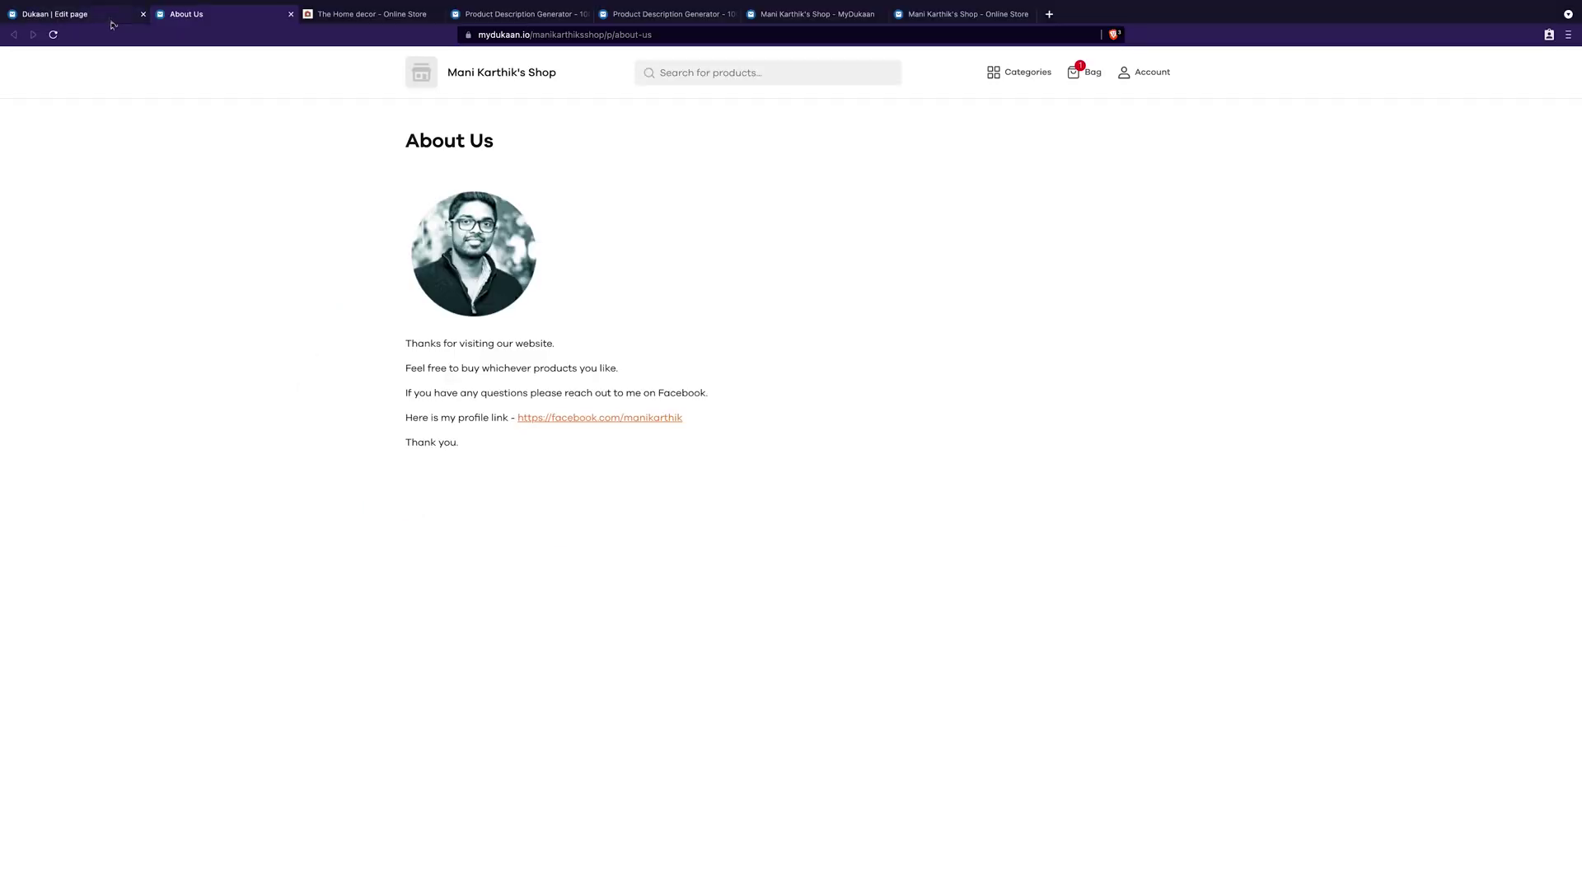
{"action": "left_click", "coordinate": [112, 23]}
{"action": "left_click", "coordinate": [66, 128]}
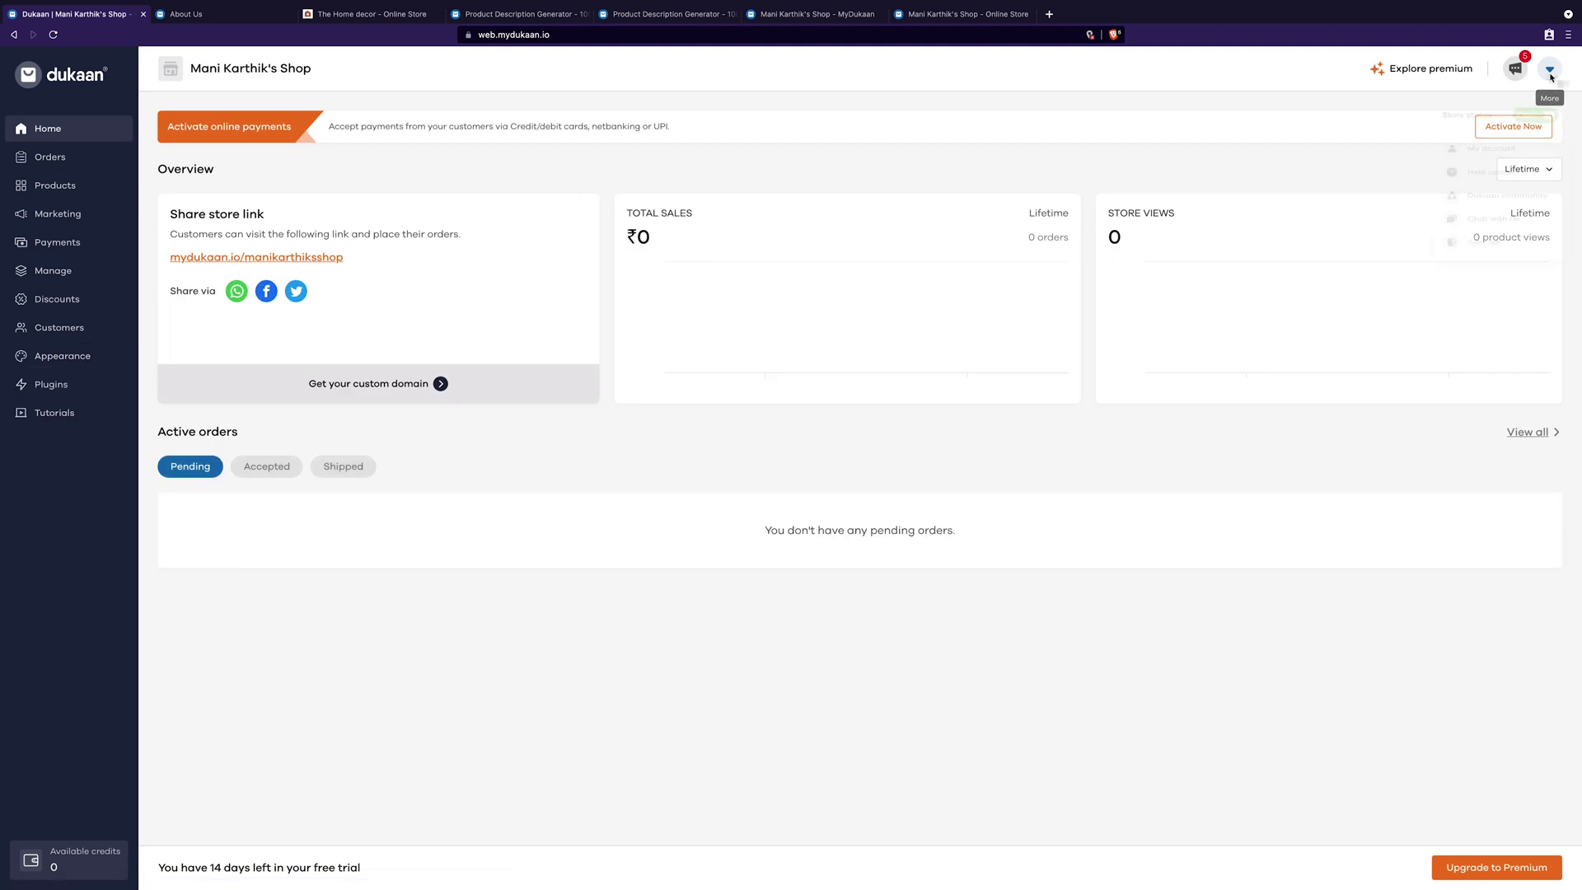
Save the business details from My account with the new green store logo.
{"action": "left_click", "coordinate": [1550, 69]}
{"action": "left_click", "coordinate": [1484, 164]}
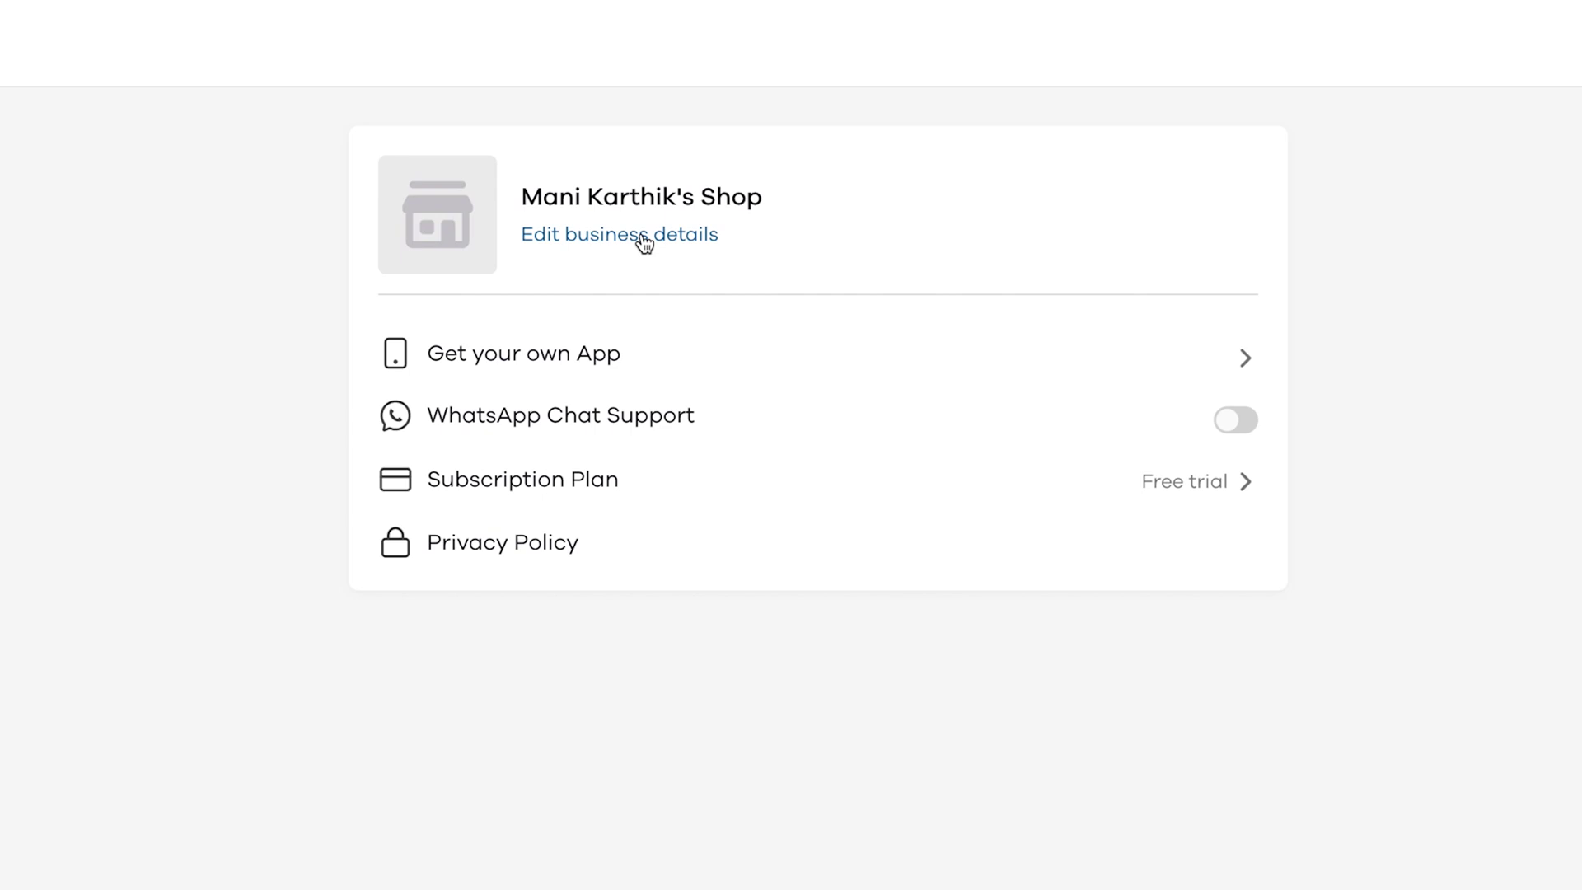
{"action": "left_click", "coordinate": [645, 238]}
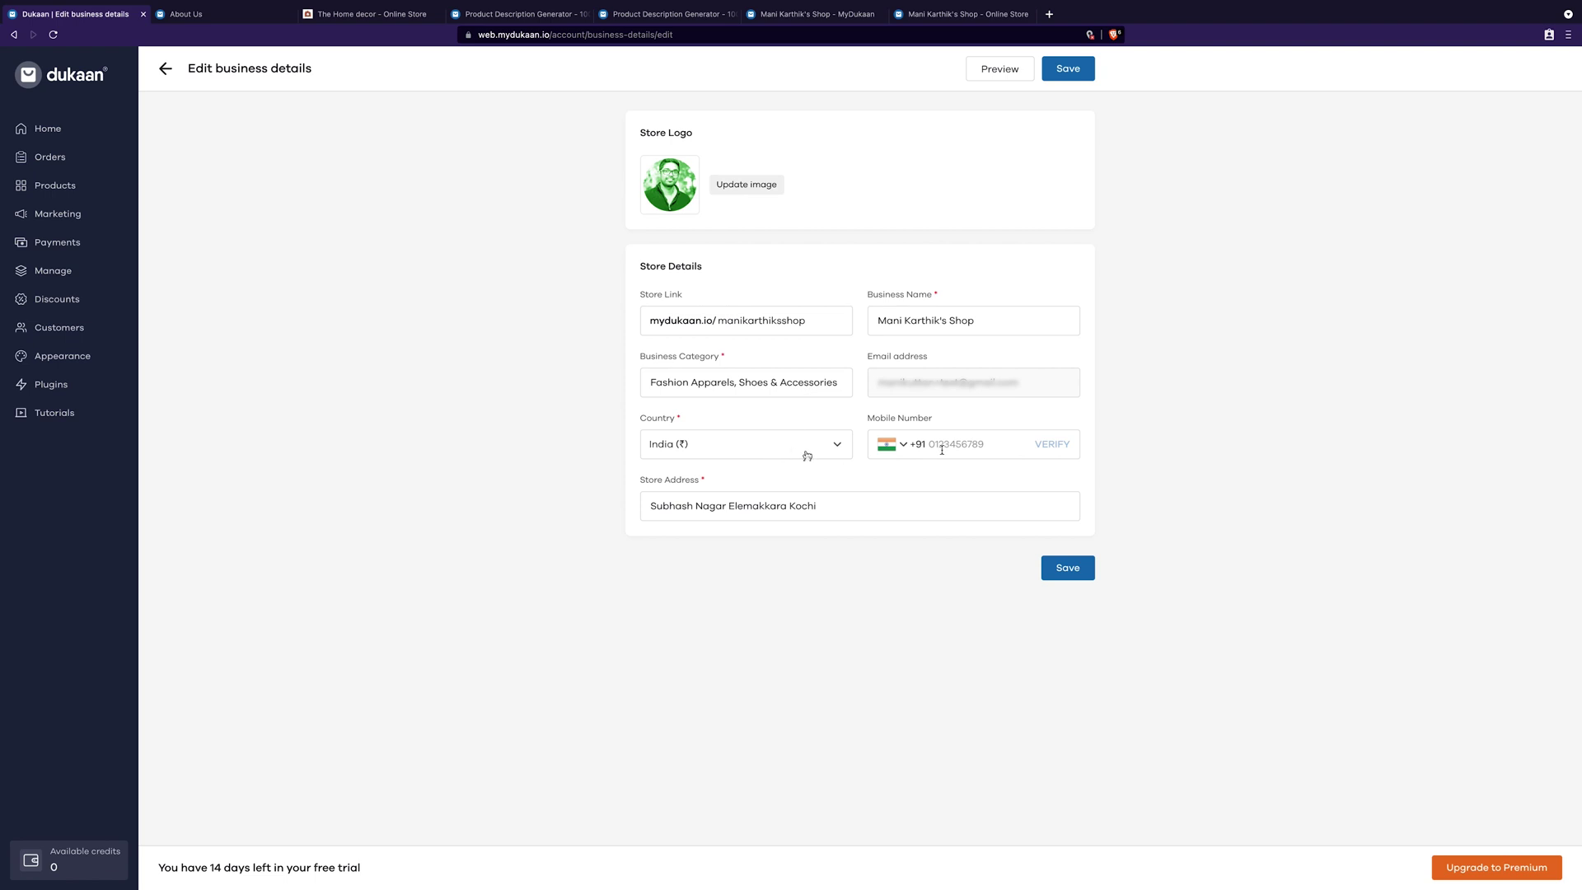
{"action": "left_click", "coordinate": [1068, 570]}
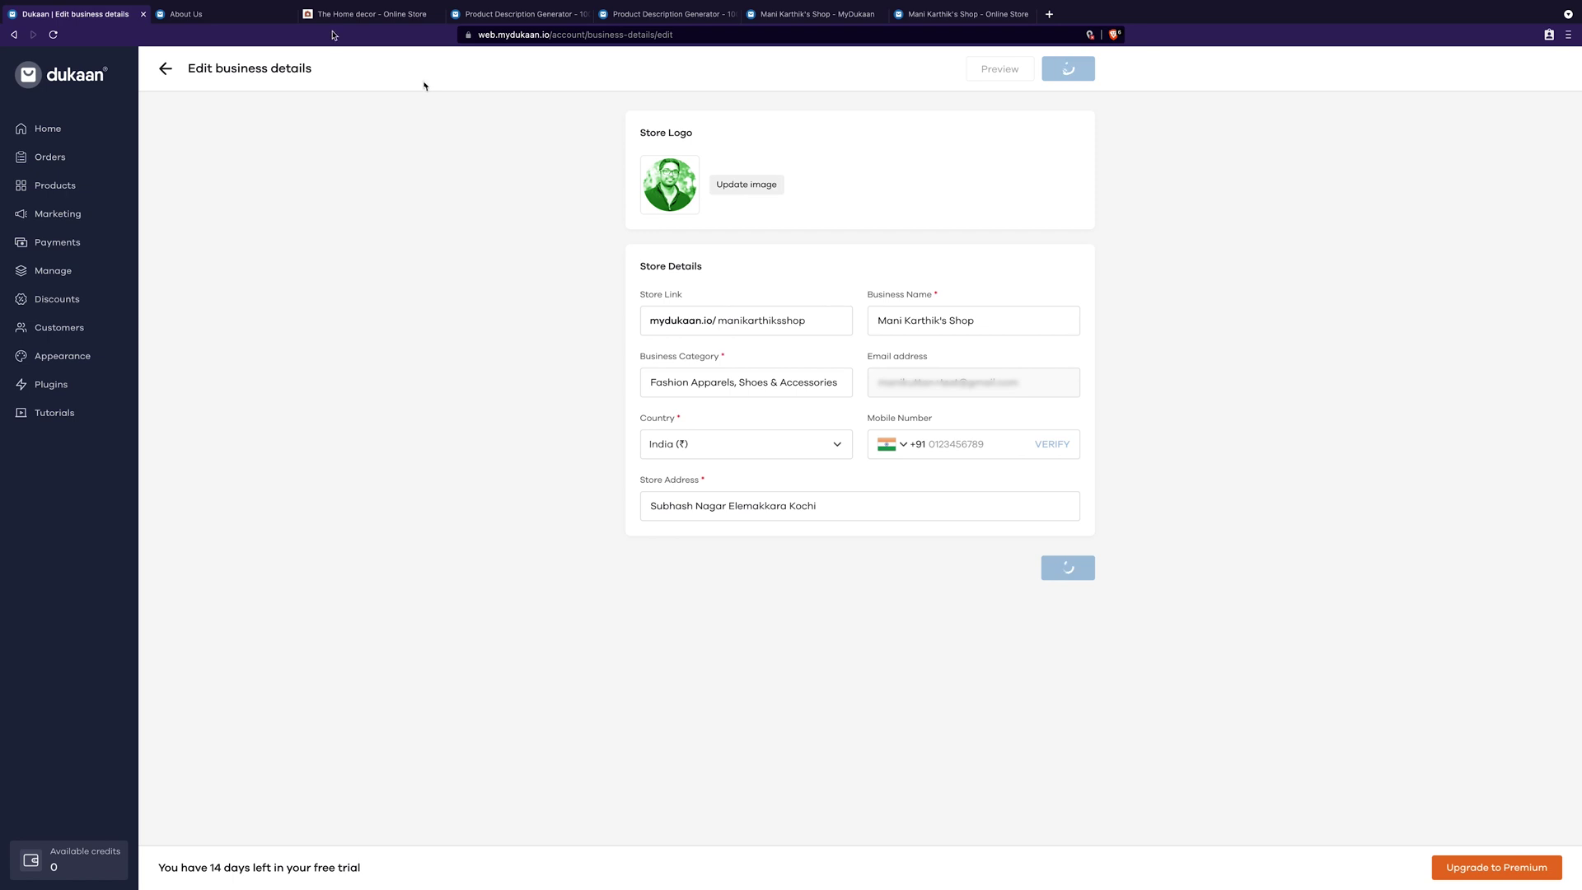
Add the White Shirt to the bag with Buy Now from its storefront page.
{"action": "left_click", "coordinate": [252, 18]}
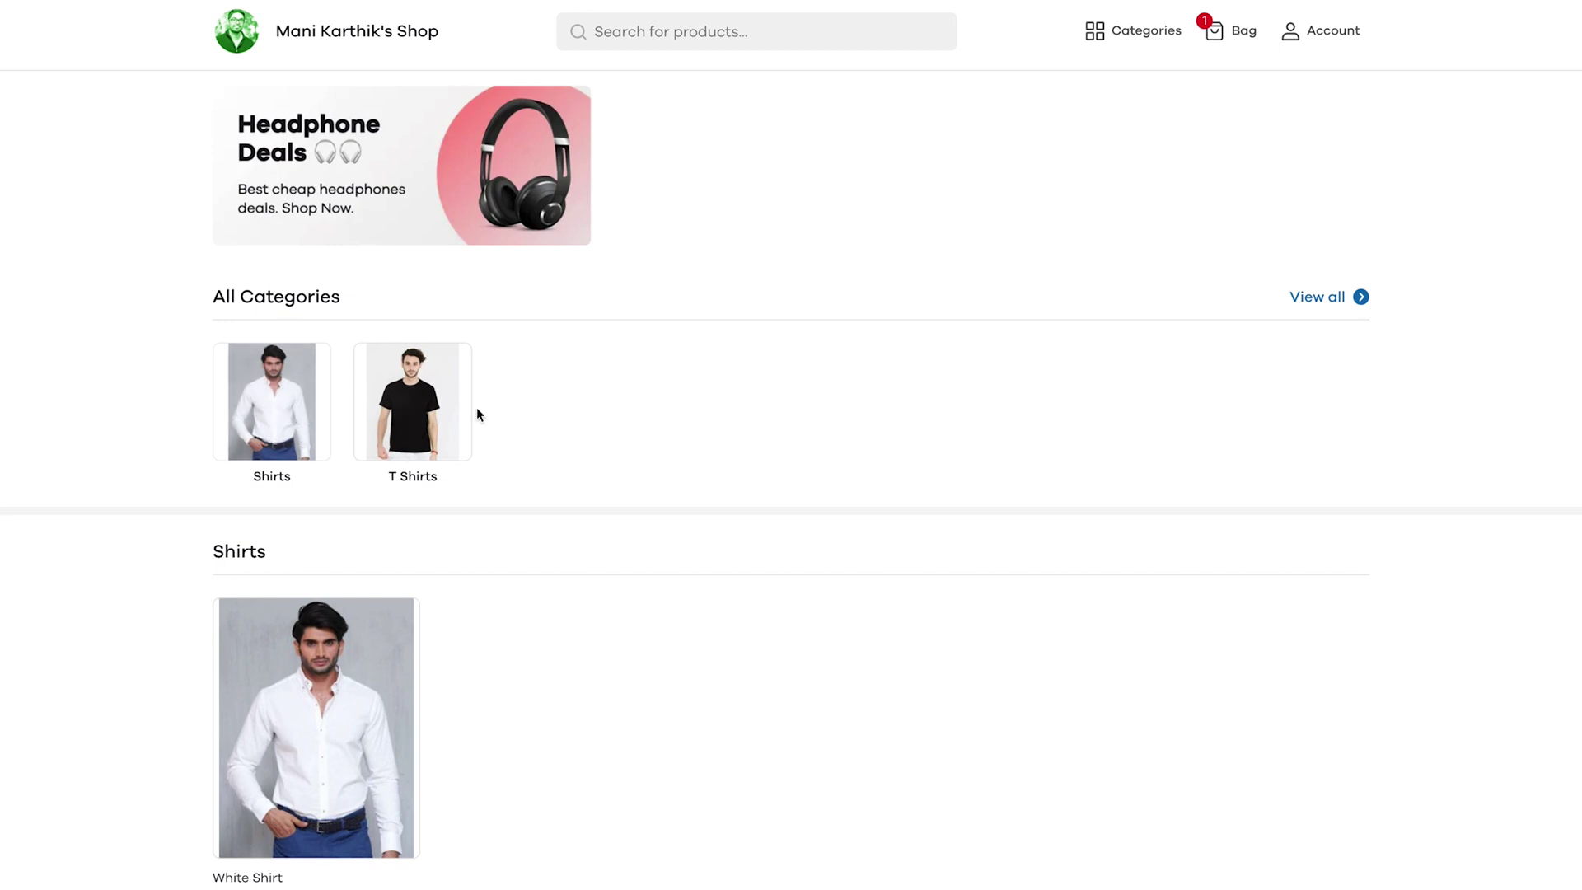
{"action": "left_click", "coordinate": [422, 413]}
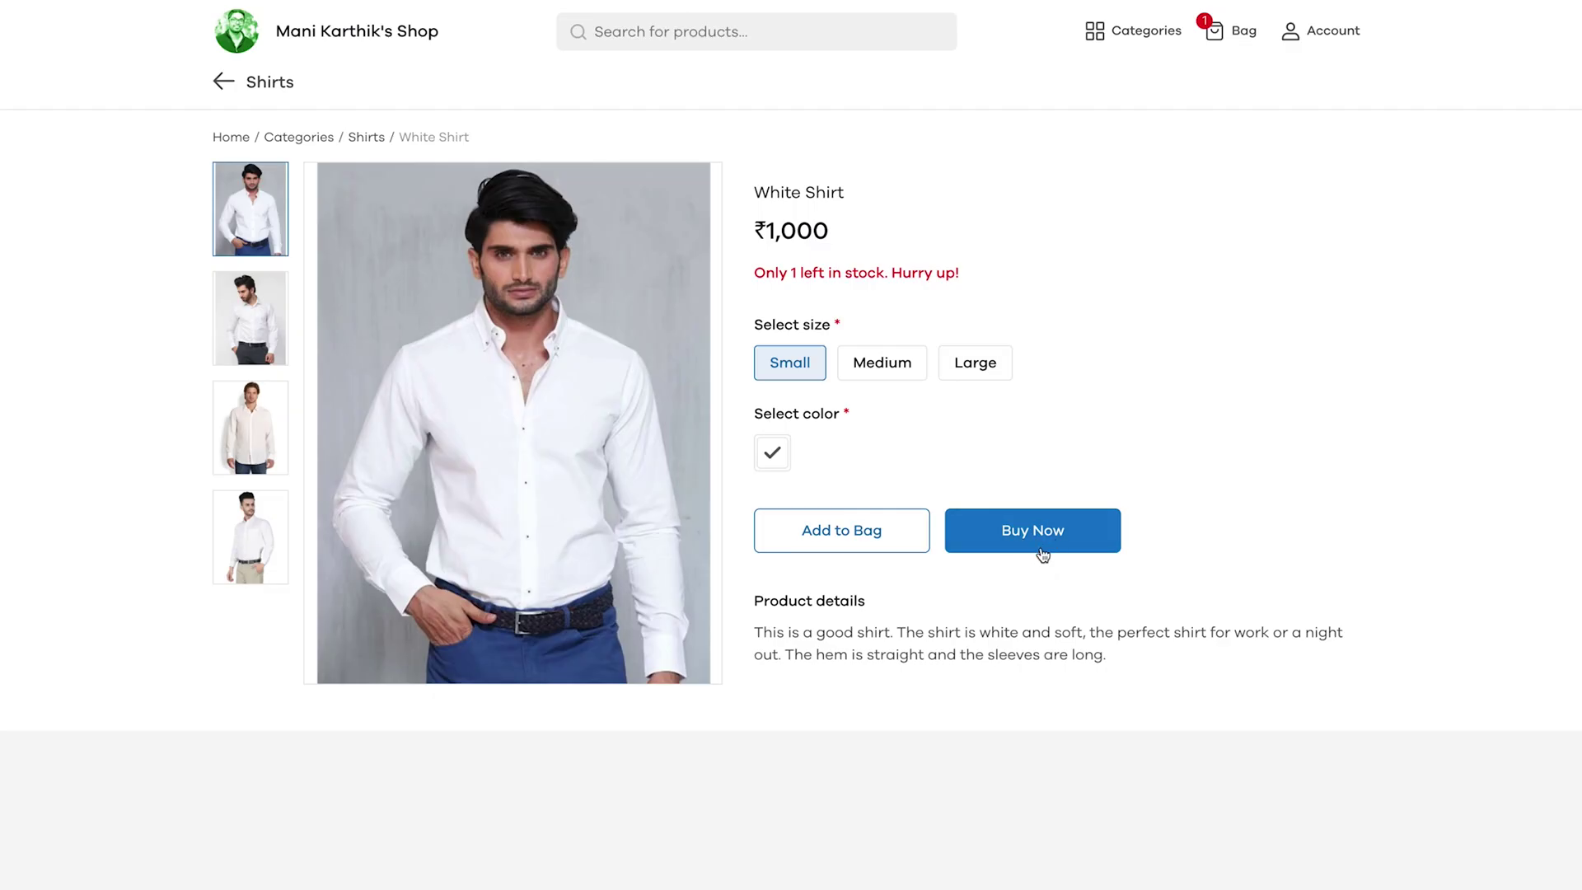
{"action": "left_click", "coordinate": [1040, 543]}
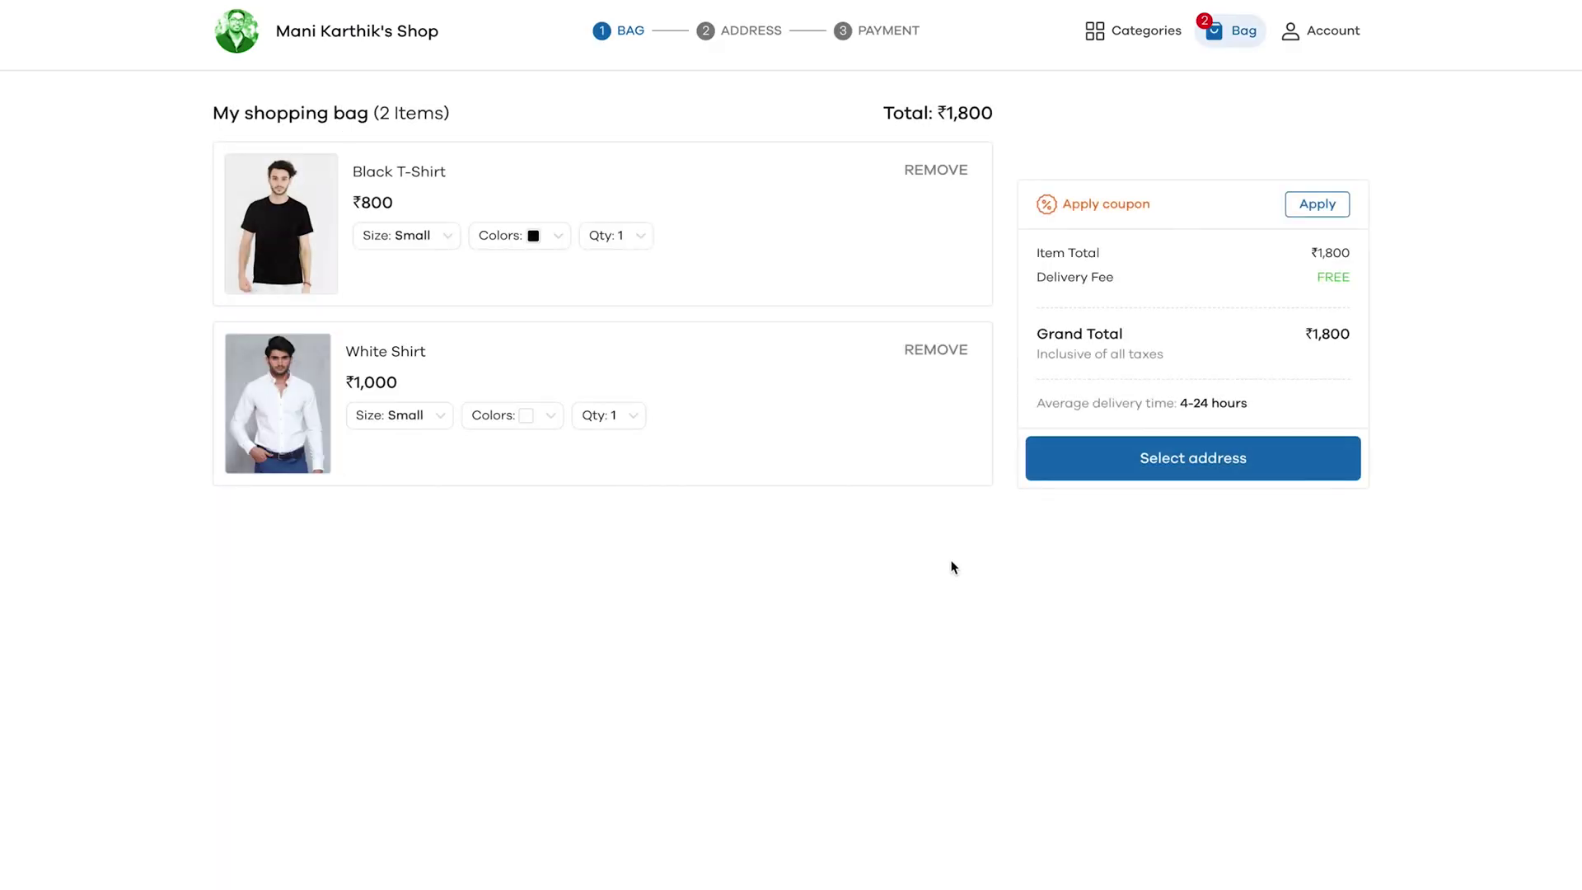